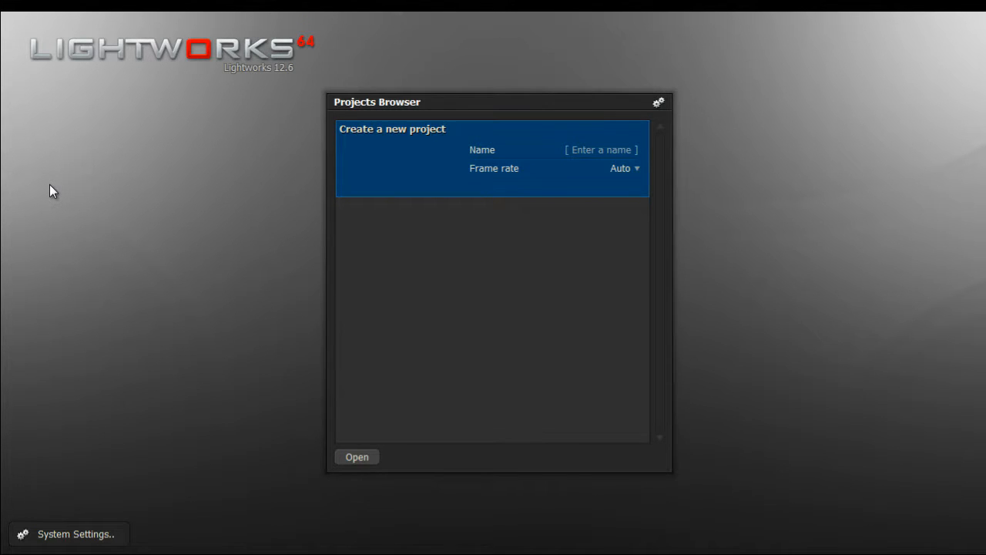
Step: Create a new project named Tutorials with a 30 fps frame rate and dismiss the welcome hint
left_click(615, 149)
type("Tutorials")
left_click(621, 168)
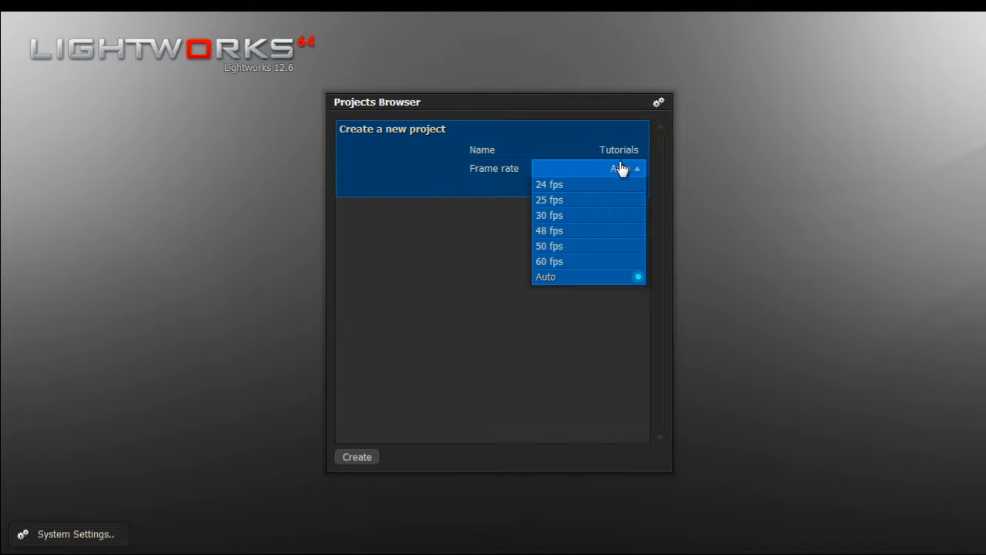
left_click(599, 216)
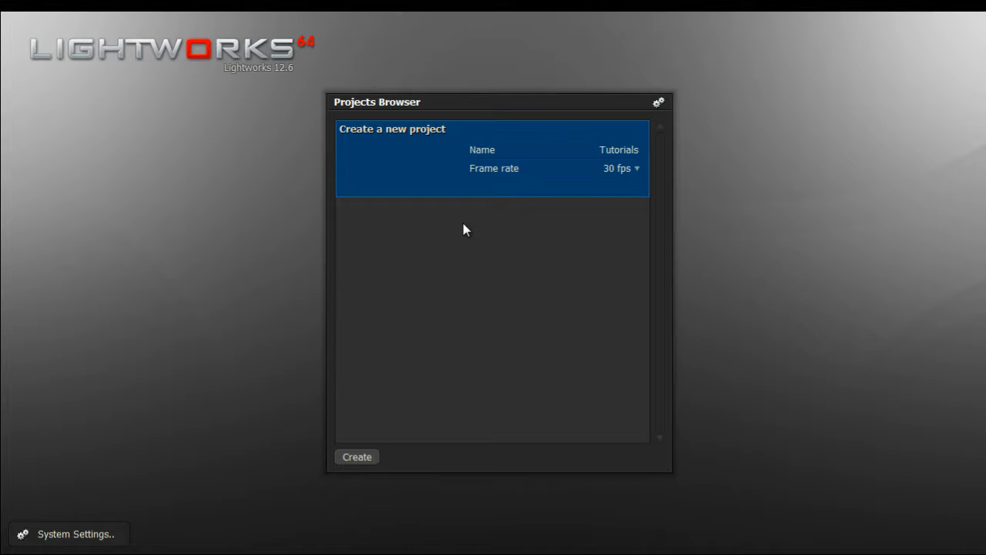
left_click(367, 458)
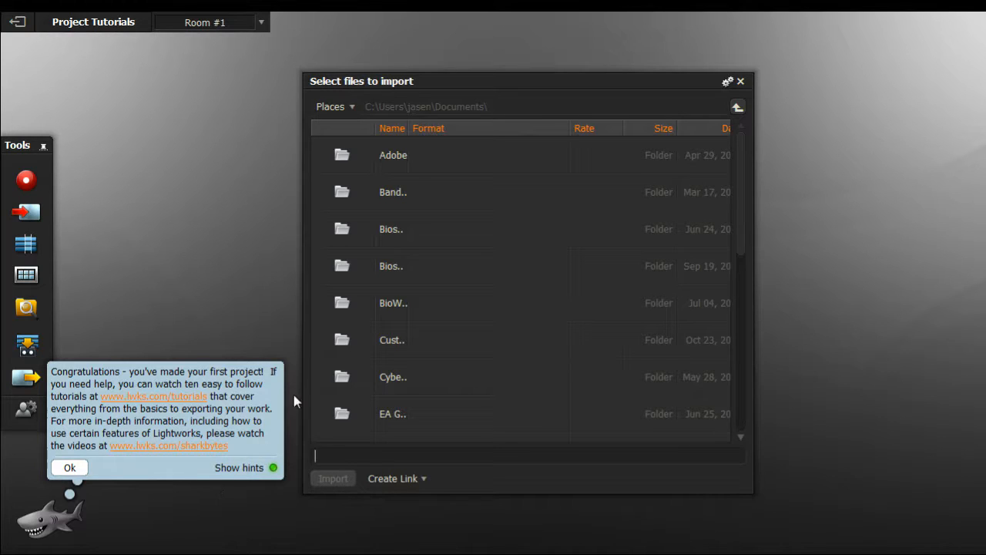
left_click(71, 468)
Step: Browse the import files to the Smite folder inside the youtube record folder on the Desktop
scroll(431, 267, "down", 5)
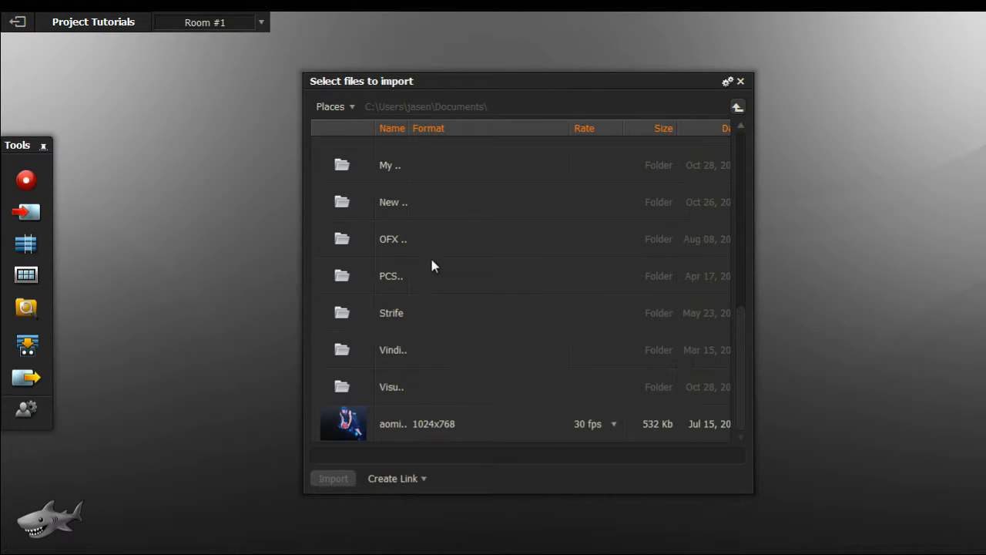
scroll(360, 387, "up", 5)
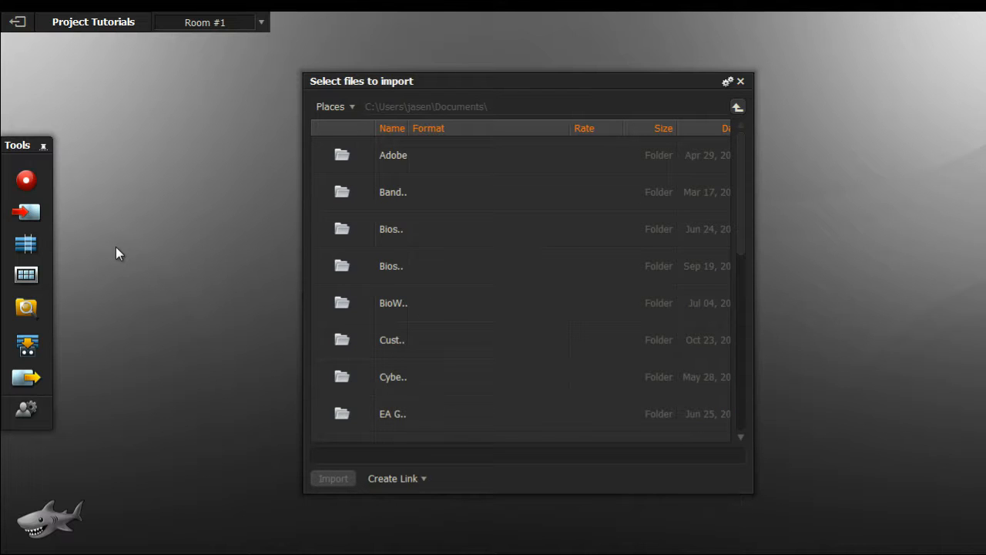
left_click(332, 106)
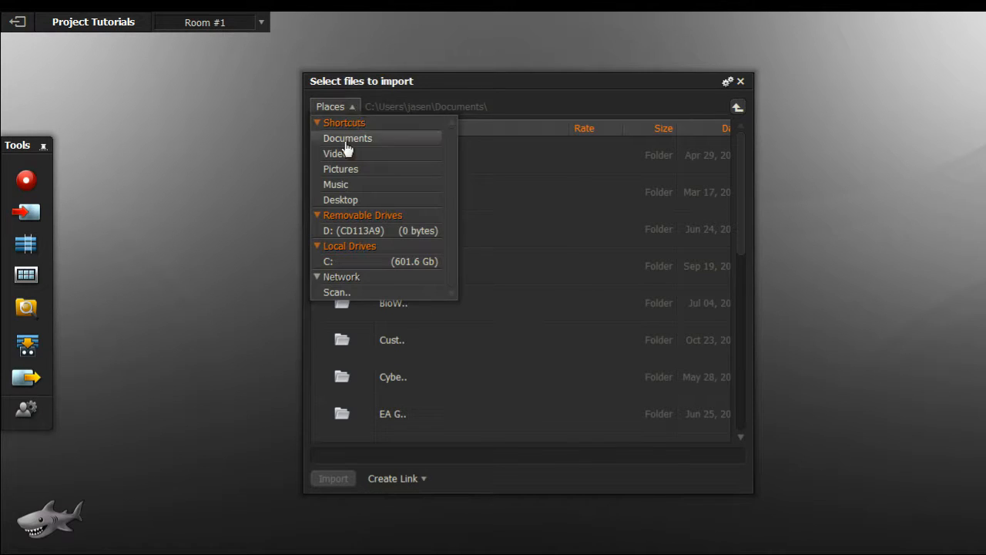
left_click(352, 199)
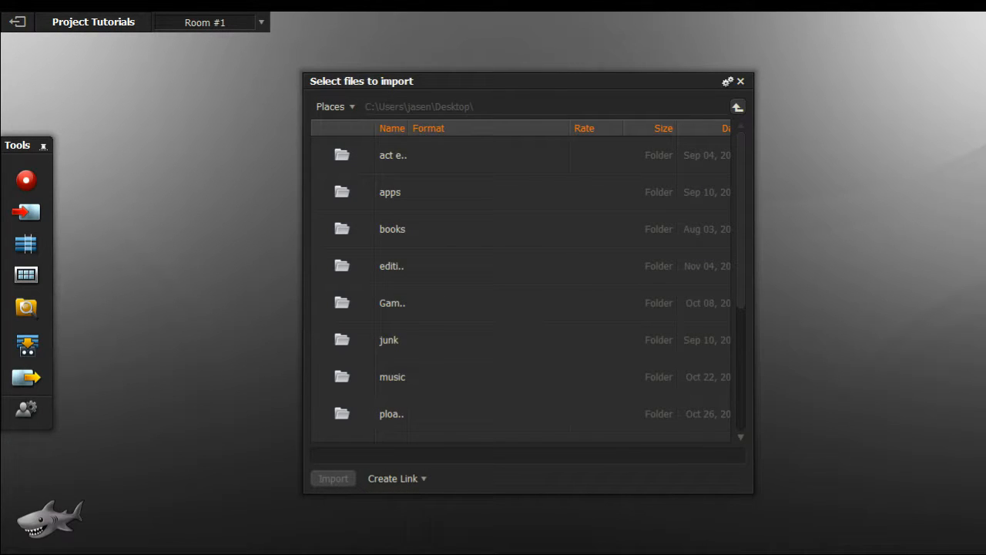
scroll(592, 395, "down", 3)
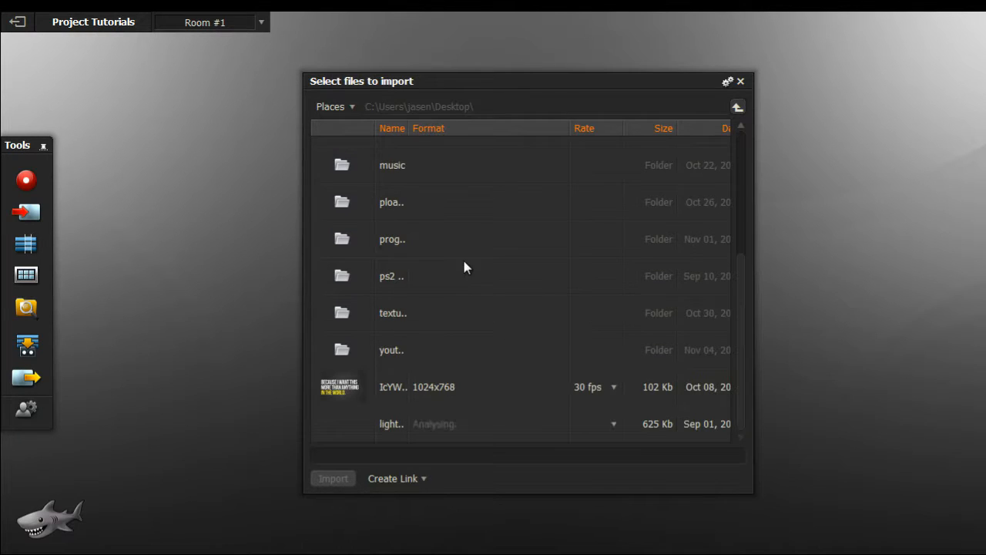
double_click(372, 345)
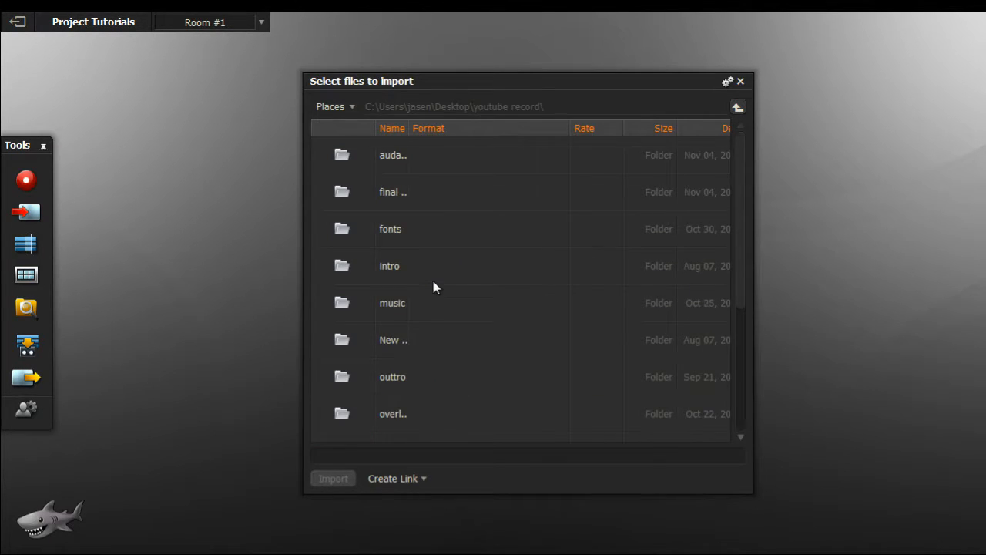
scroll(430, 281, "down", 3)
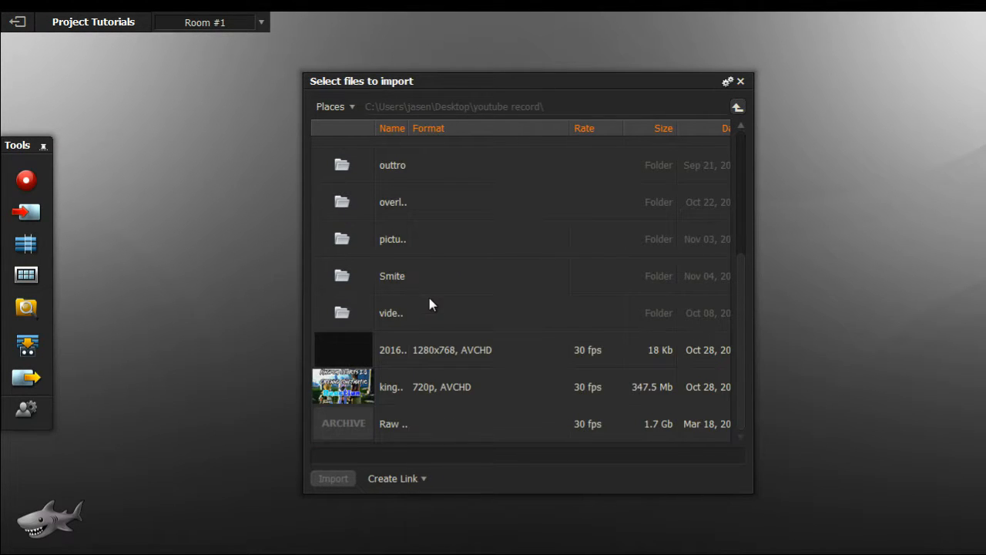
scroll(429, 304, "up", 1)
scroll(435, 318, "down", 1)
left_click(455, 270)
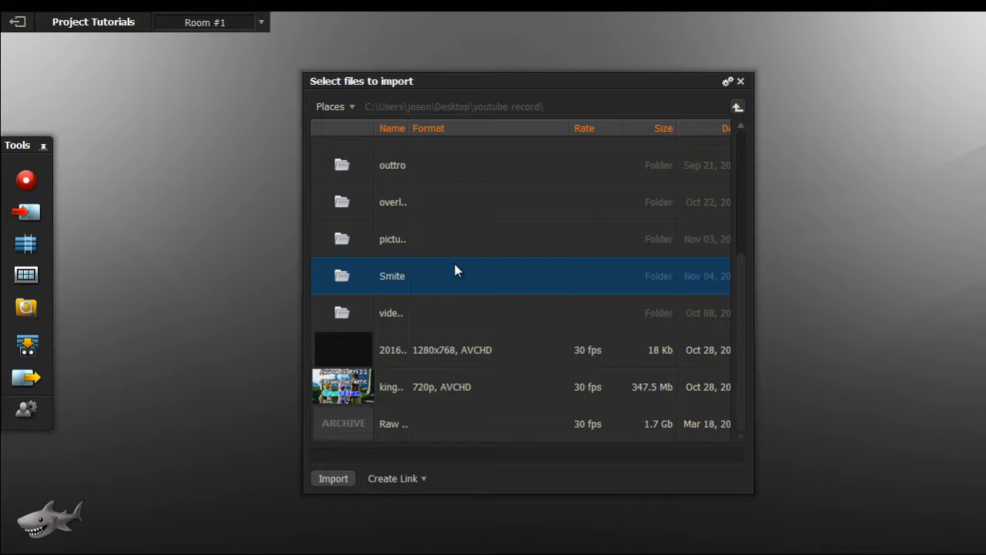
double_click(454, 270)
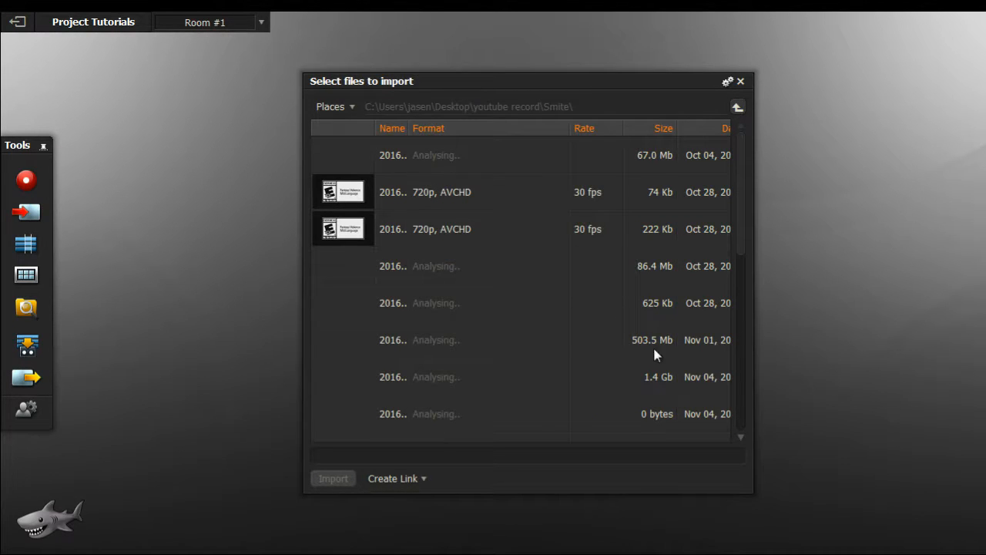
Step: Import the 2.9 Gb Team Fortress 2 2016-09-10_16-10-38 clip from the Smite folder
scroll(532, 301, "down", 5)
scroll(406, 337, "up", 10)
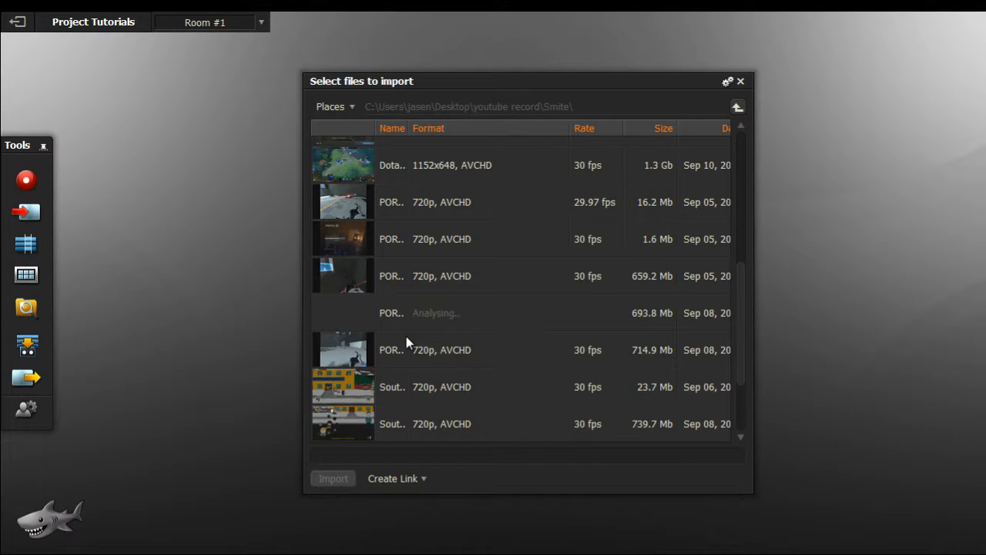
scroll(370, 263, "down", 5)
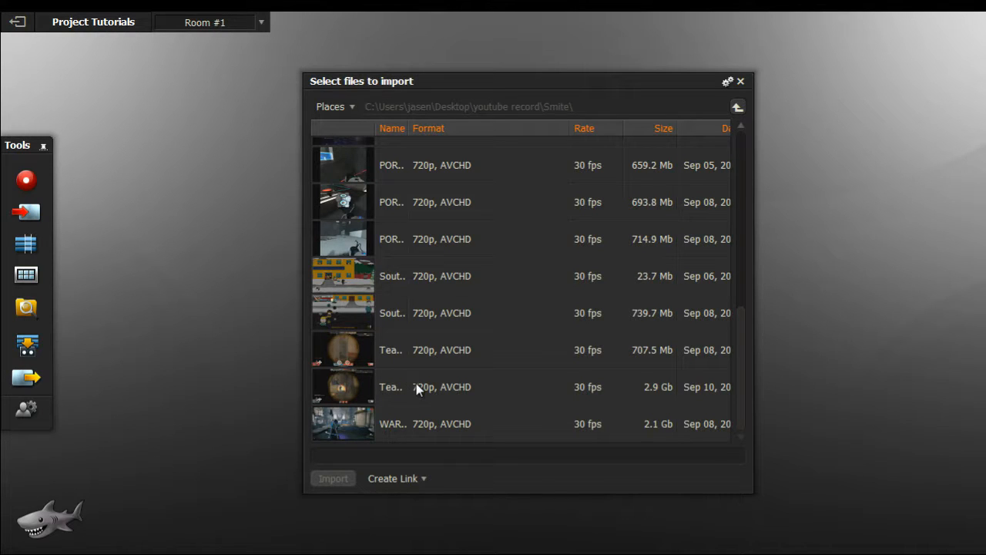
double_click(426, 385)
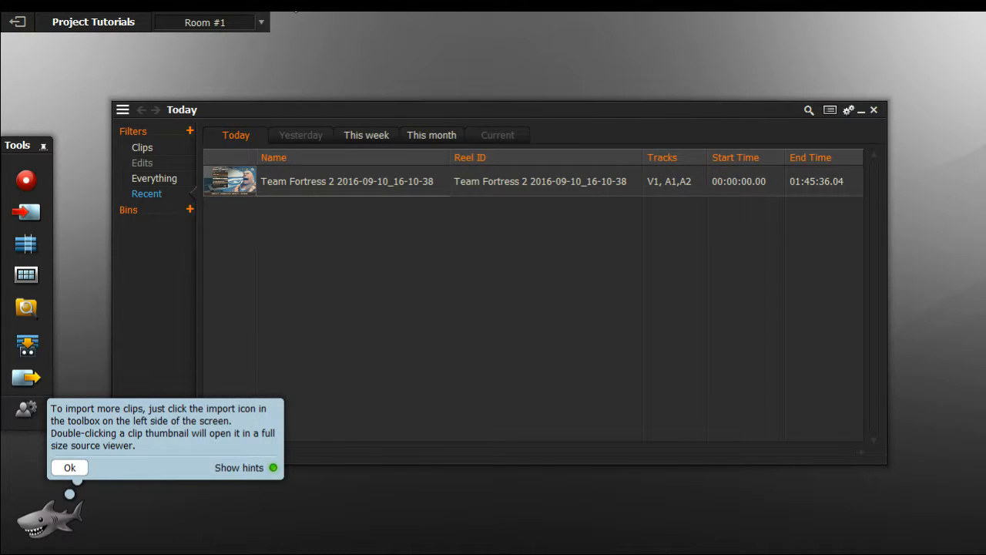
Step: Create a new edit and place the imported Team Fortress 2 clip at the start of its timeline
left_click_drag(255, 119, 322, 61)
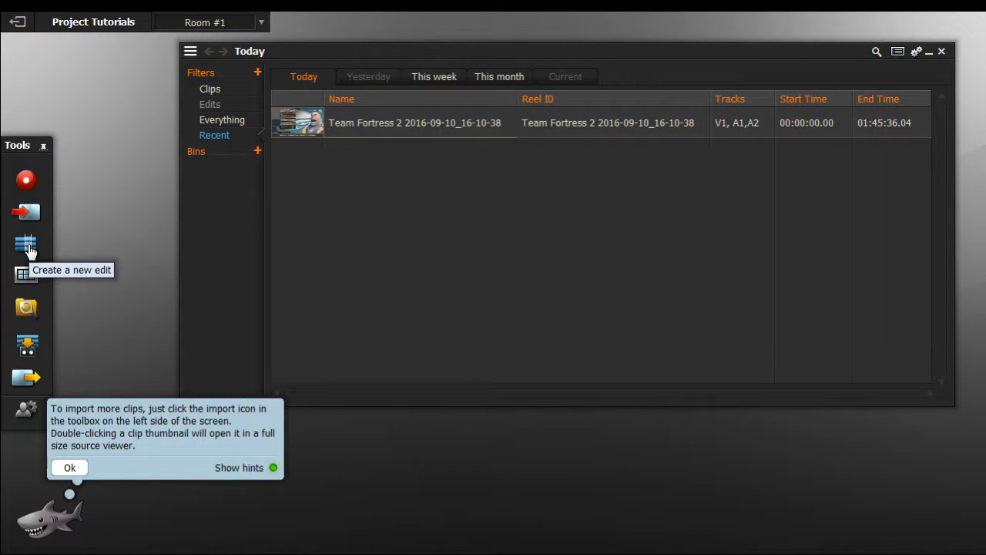
left_click(27, 245)
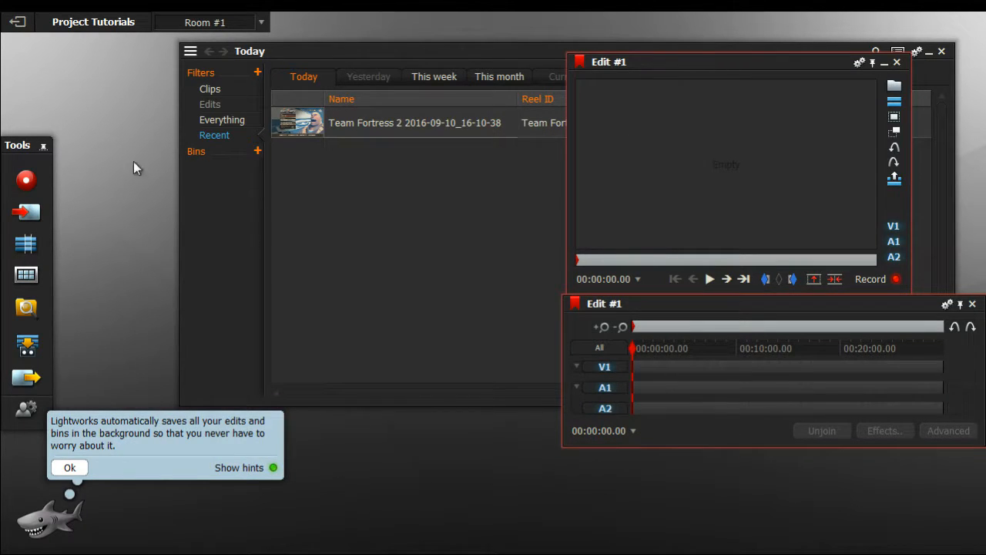
left_click_drag(340, 116, 473, 88)
left_click_drag(495, 55, 62, 54)
left_click_drag(75, 129, 643, 392)
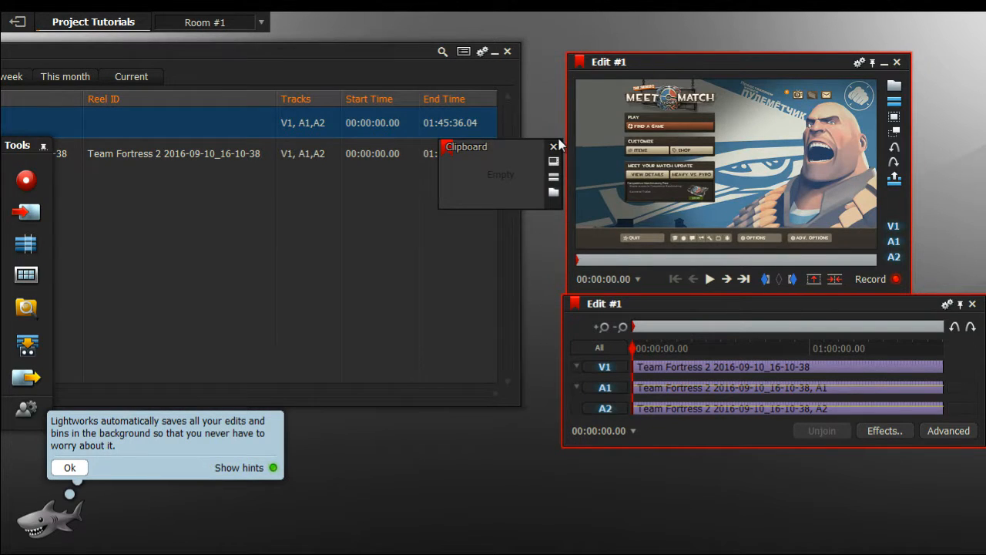
Step: Dismiss the clipboard, allow it to display automatically after the next editing operation, and close the clip browser
left_click(555, 160)
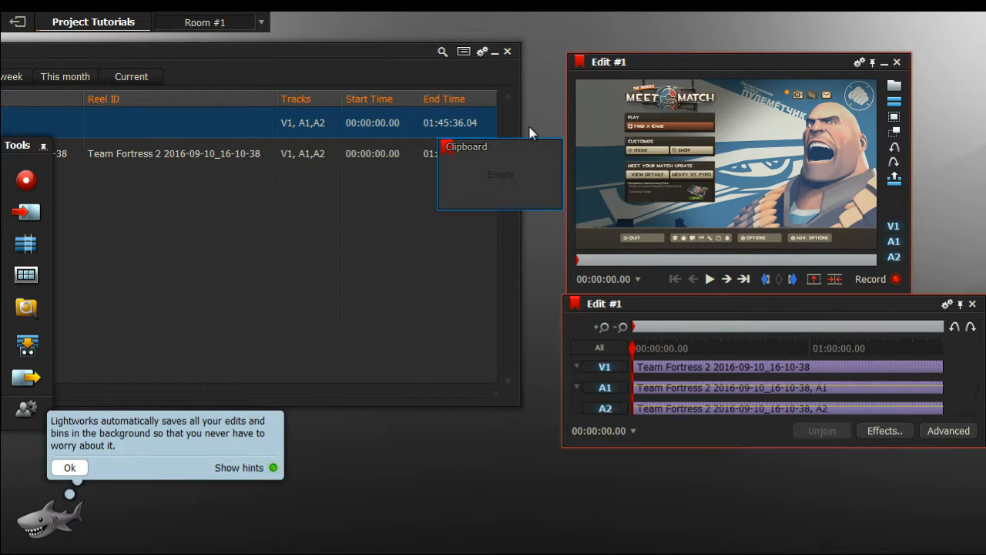
left_click(553, 160)
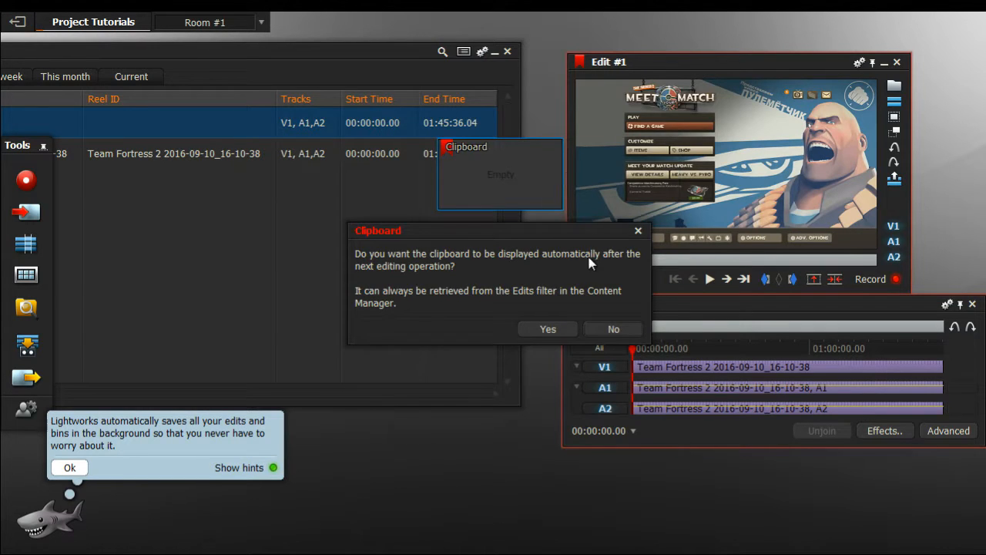
left_click(549, 330)
left_click(507, 51)
Step: Enlarge the Edit #1 viewer and arrange the timeline directly beneath it, dismissing the autosave hint
left_click_drag(666, 310, 374, 355)
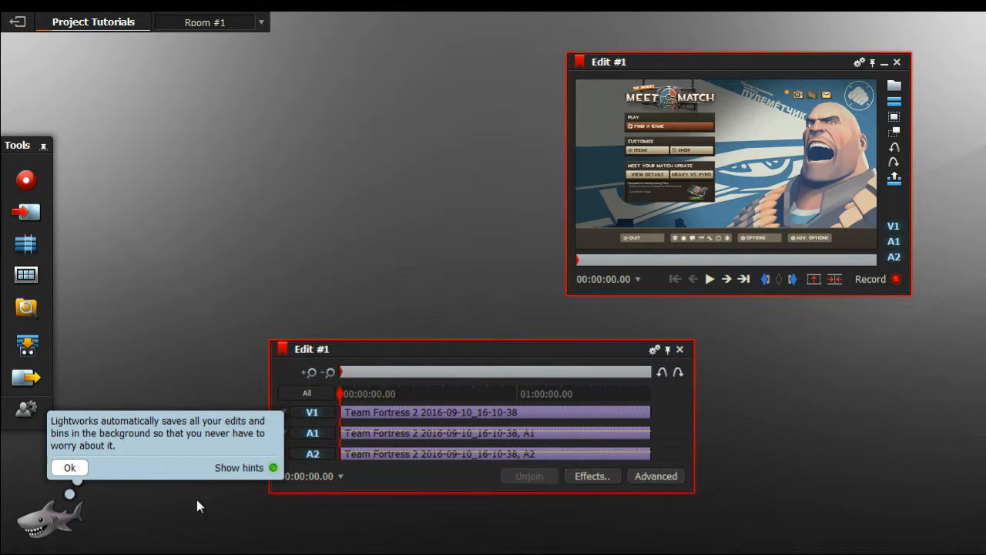
left_click(69, 467)
left_click_drag(677, 68, 402, 114)
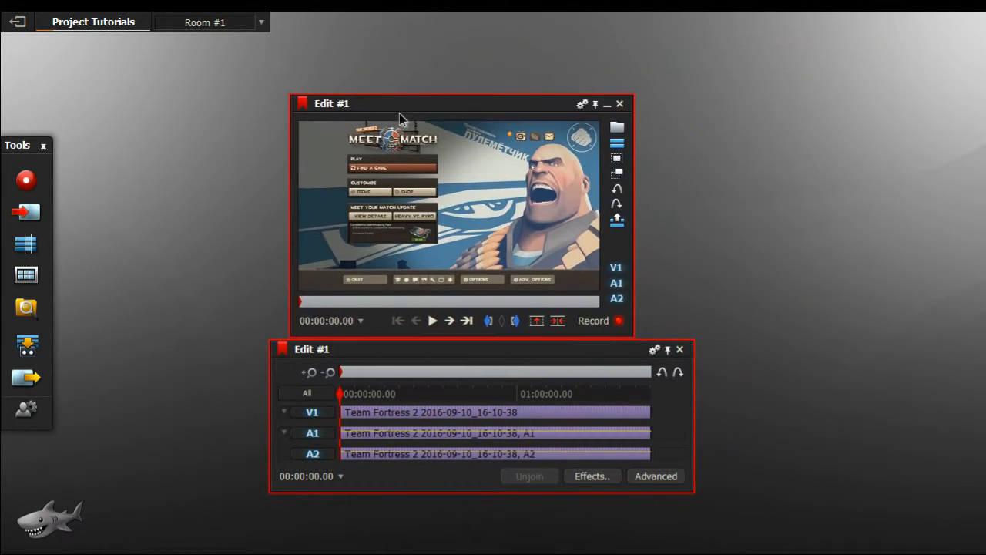
left_click_drag(636, 95, 745, 54)
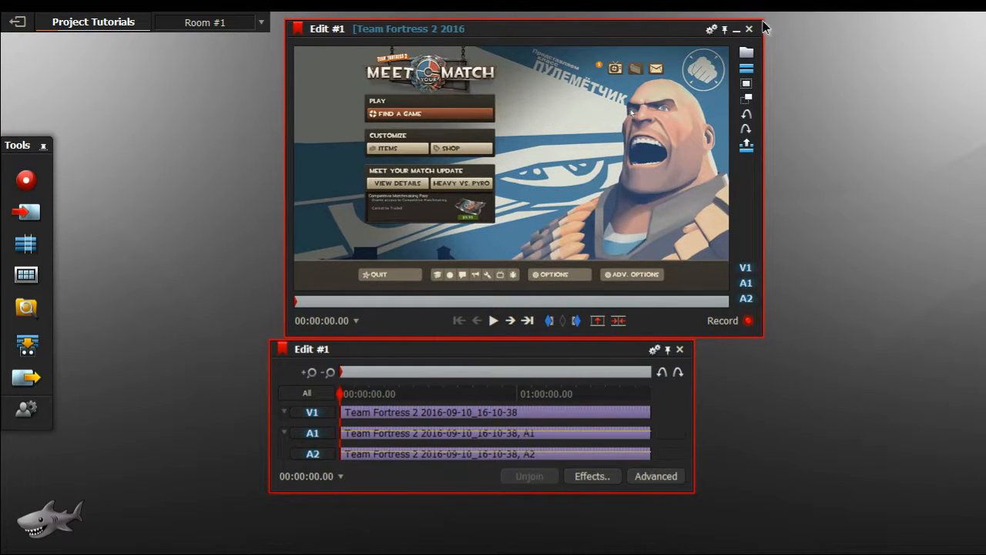
left_click_drag(764, 21, 789, 10)
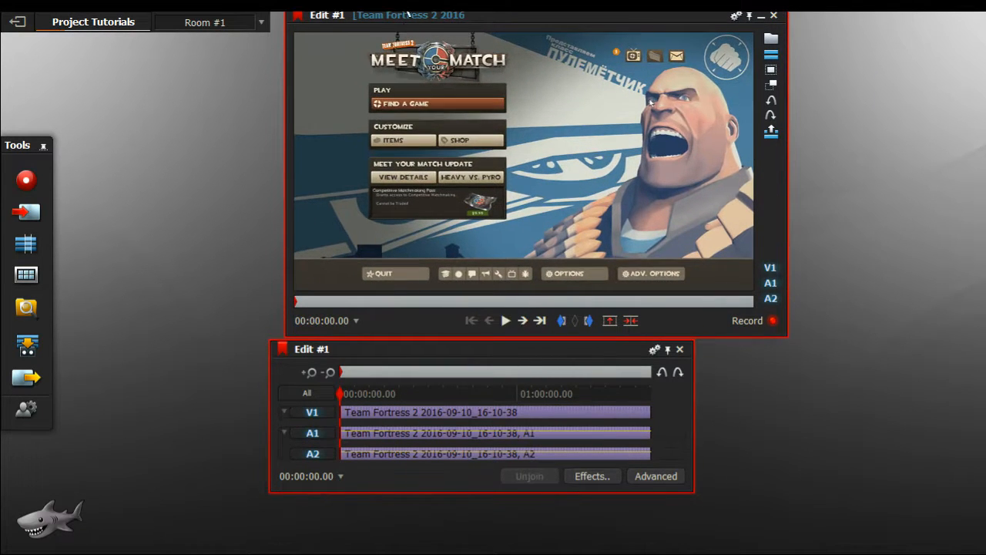
left_click_drag(409, 22, 363, 46)
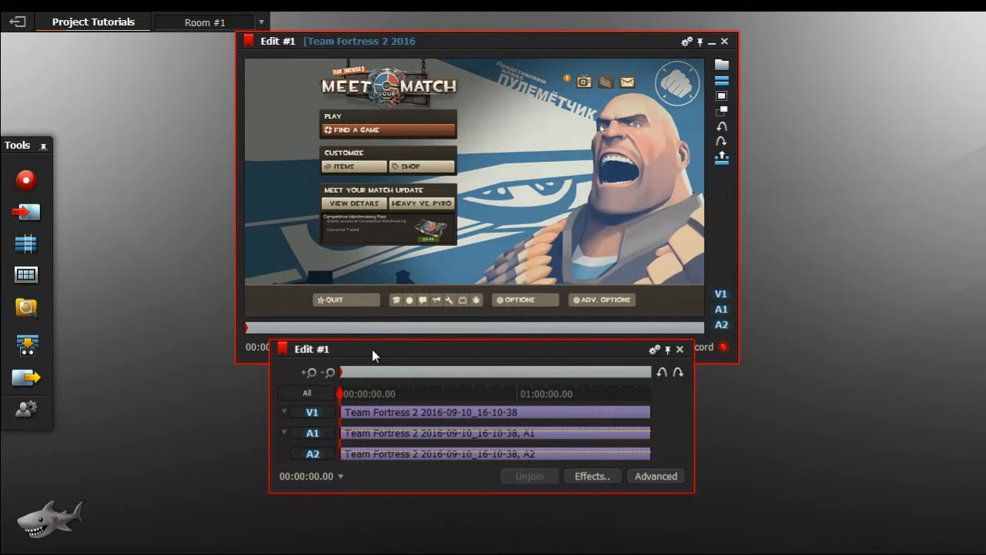
left_click_drag(372, 349, 375, 376)
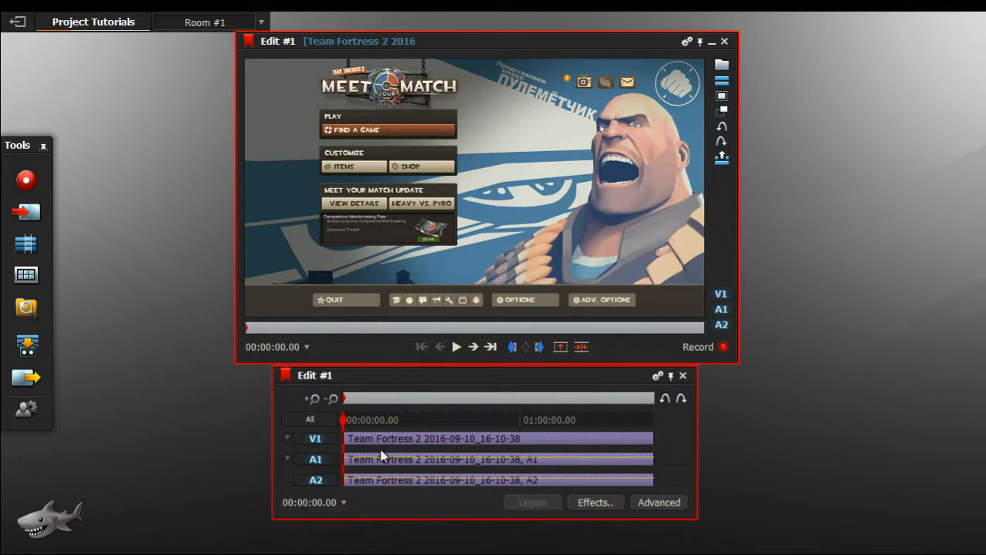
Step: Mark the section of the edit from 00:28:25.09 to 00:39:53.20
left_click_drag(345, 420, 429, 462)
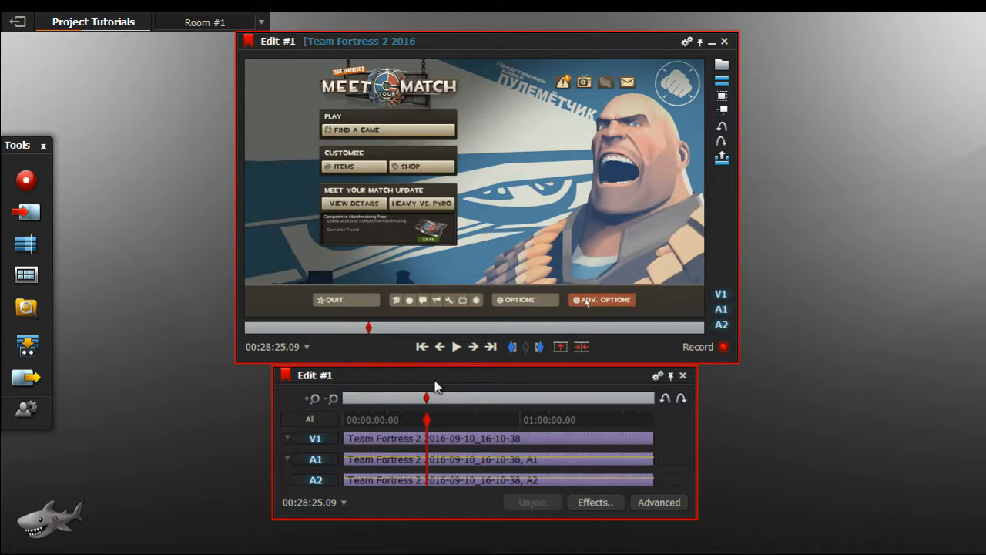
left_click(513, 347)
left_click_drag(427, 424, 432, 428)
left_click_drag(433, 434, 453, 438)
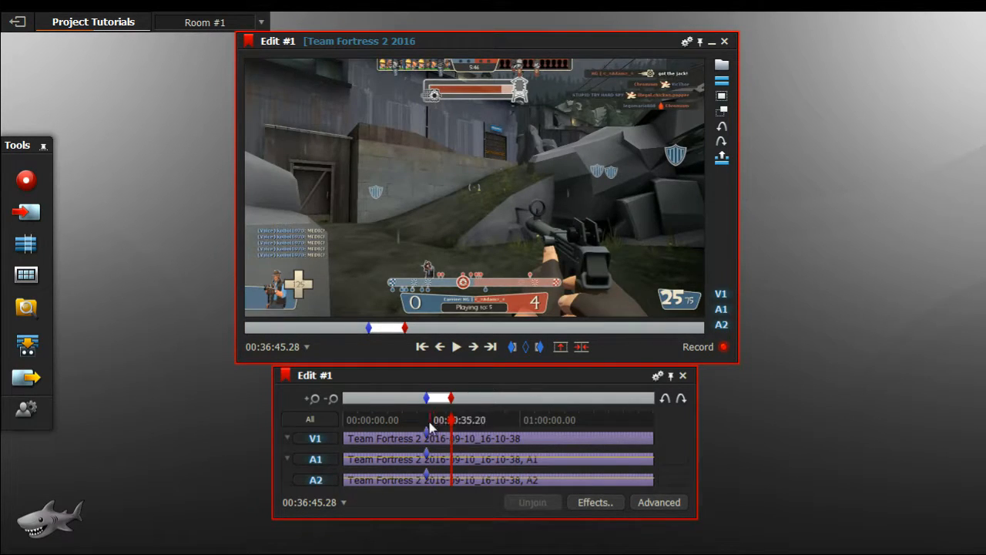
mouse_move(446, 419)
left_mouse_down()
mouse_move(418, 419)
mouse_move(461, 420)
left_mouse_up()
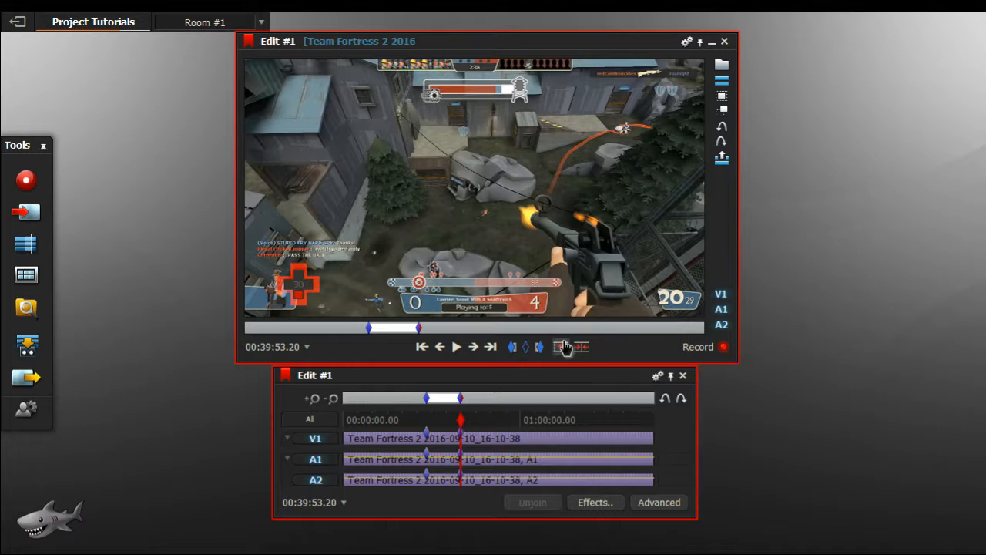
Step: Remove the marked section from the video and audio tracks and close the gap between the remaining segments
left_click(564, 347)
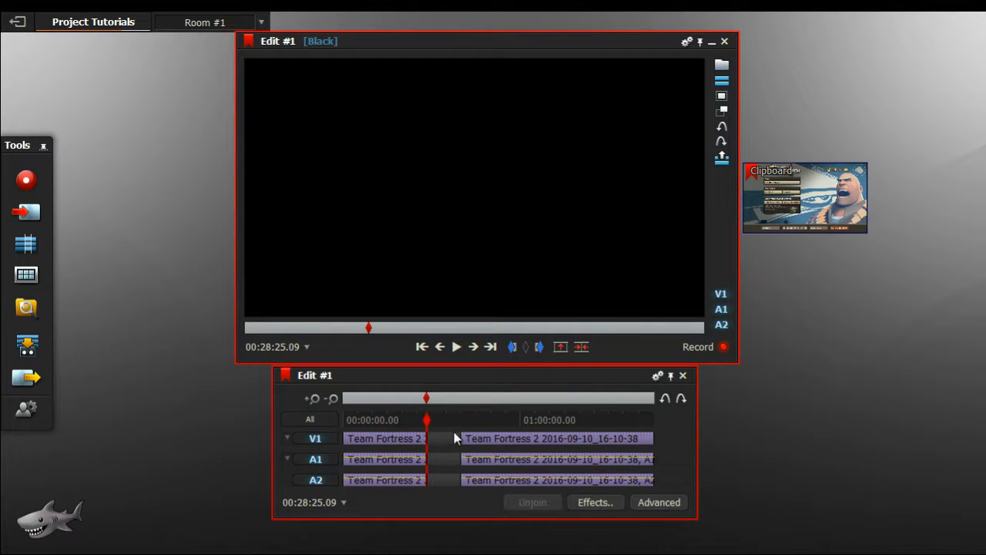
left_click_drag(439, 451, 548, 465)
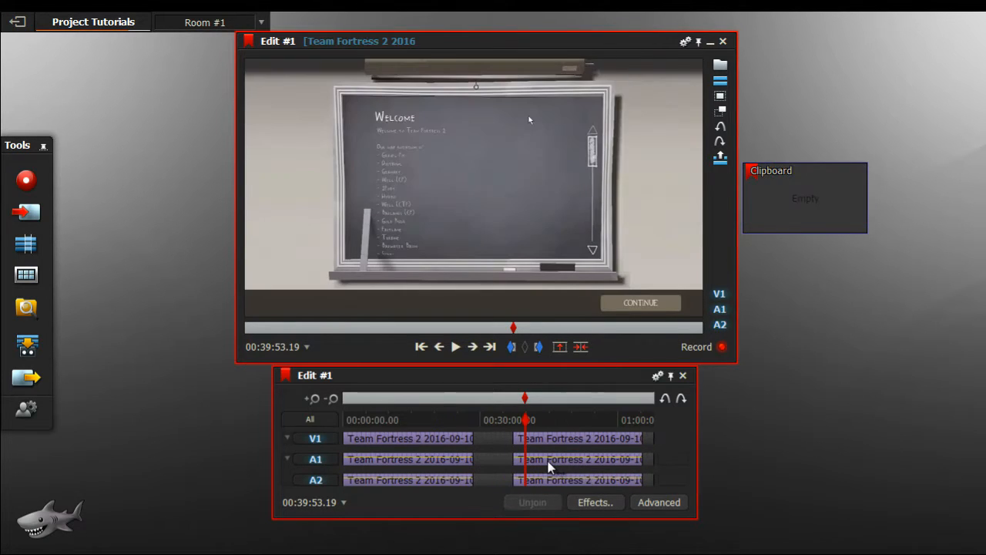
left_click(580, 347)
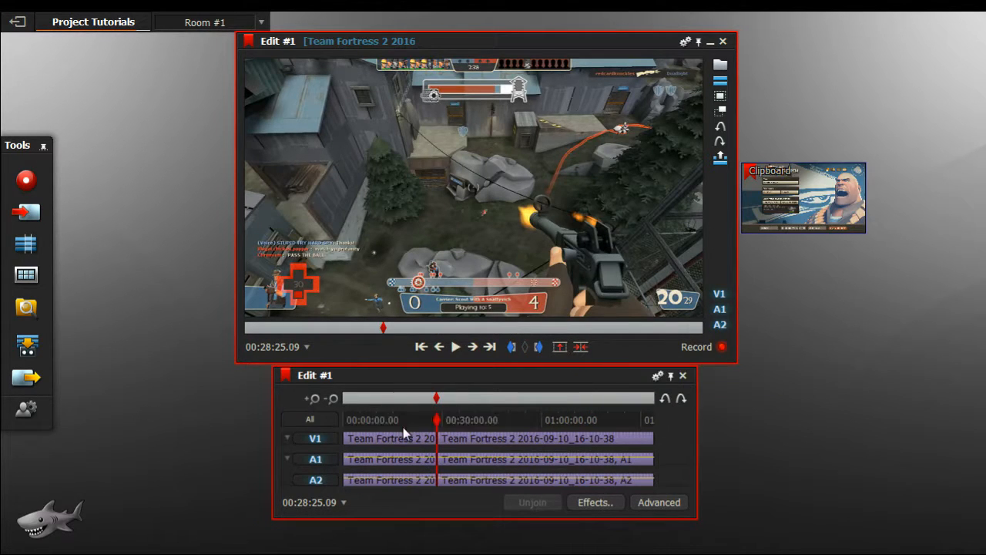
Step: View the available transitions for the cut between the two segments, then shift the timeline window slightly up
left_click_drag(436, 420, 424, 456)
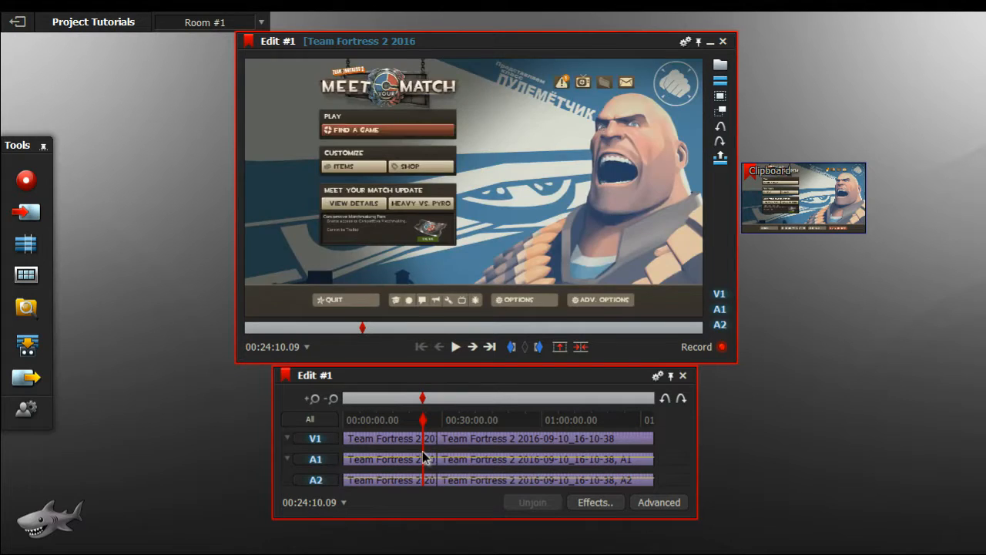
right_click(435, 445)
mouse_move(441, 450)
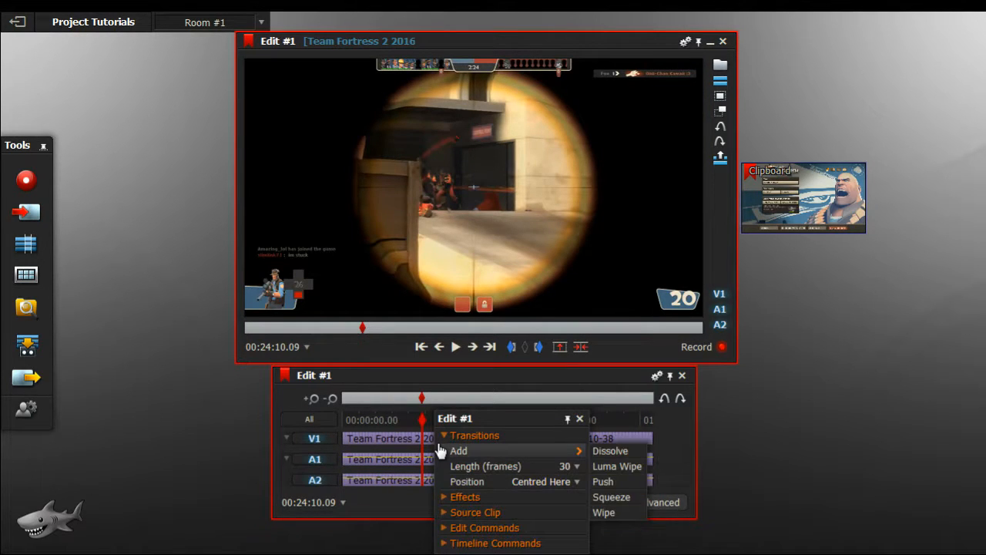
left_click_drag(429, 380, 418, 364)
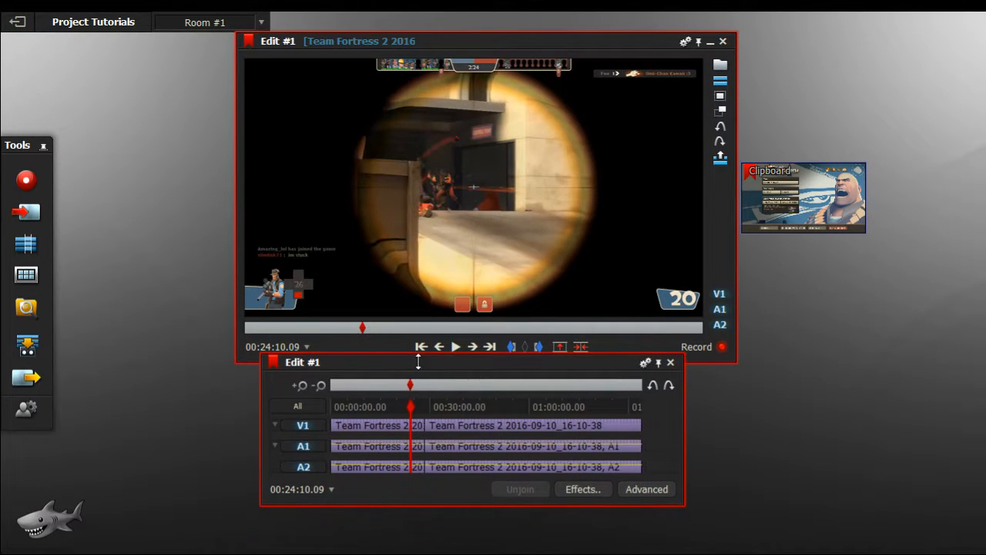
Step: Add a 15-frame Dissolve transition, centred on the cut between the two segments, on video track V1
right_click(424, 423)
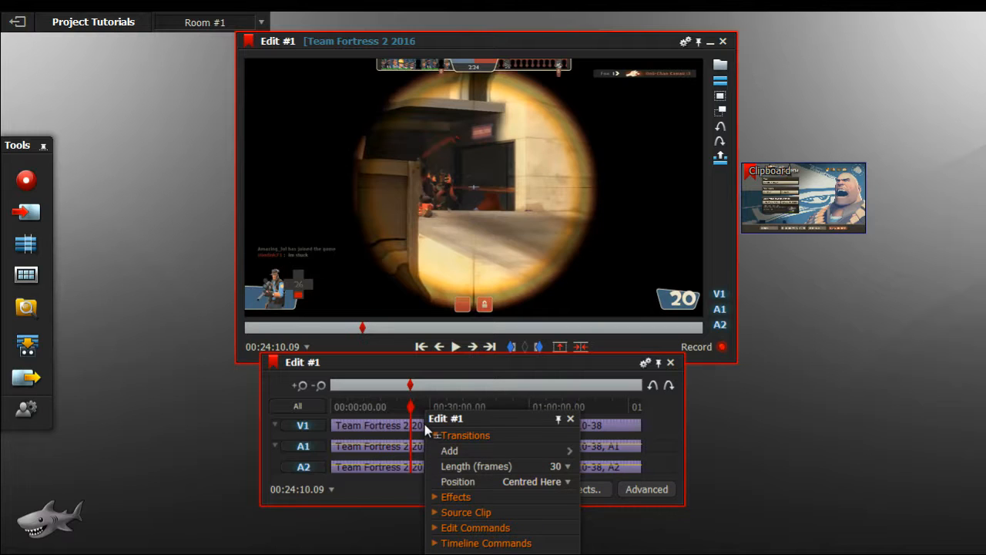
mouse_move(452, 454)
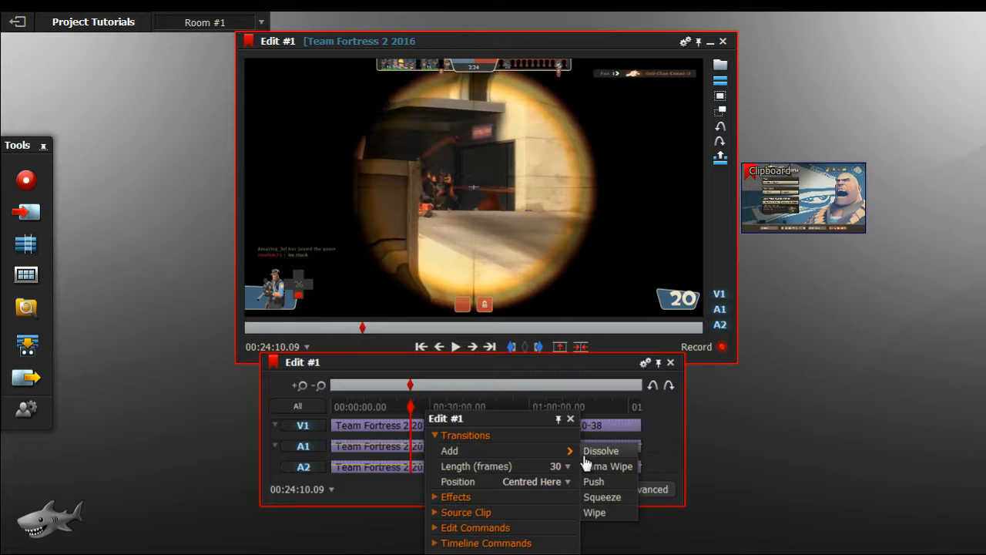
left_click(563, 466)
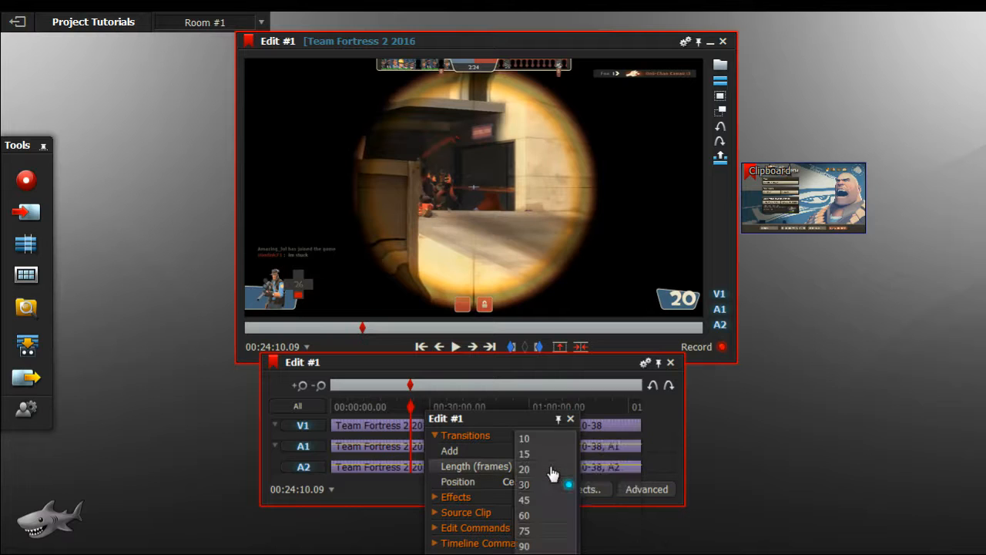
left_click(494, 473)
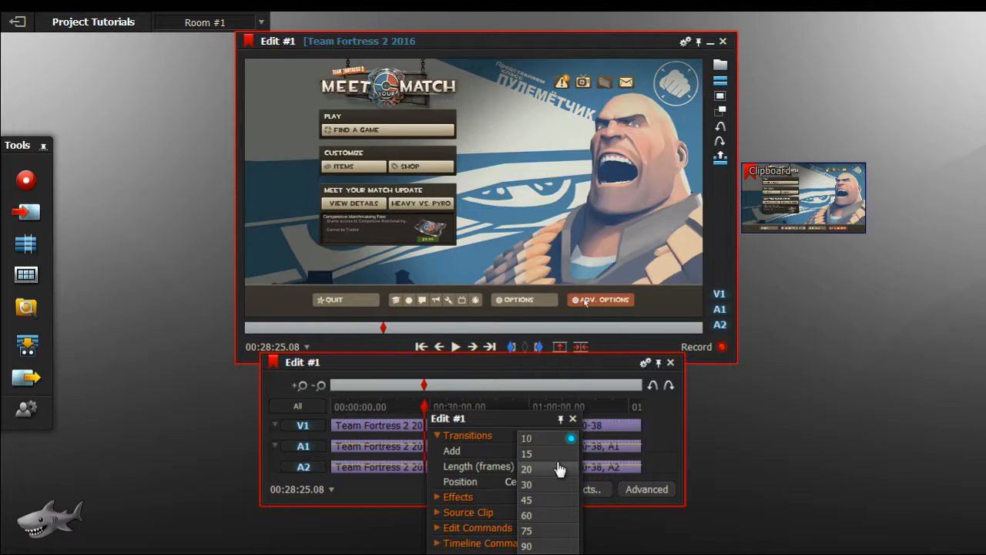
left_click(558, 466)
mouse_move(566, 455)
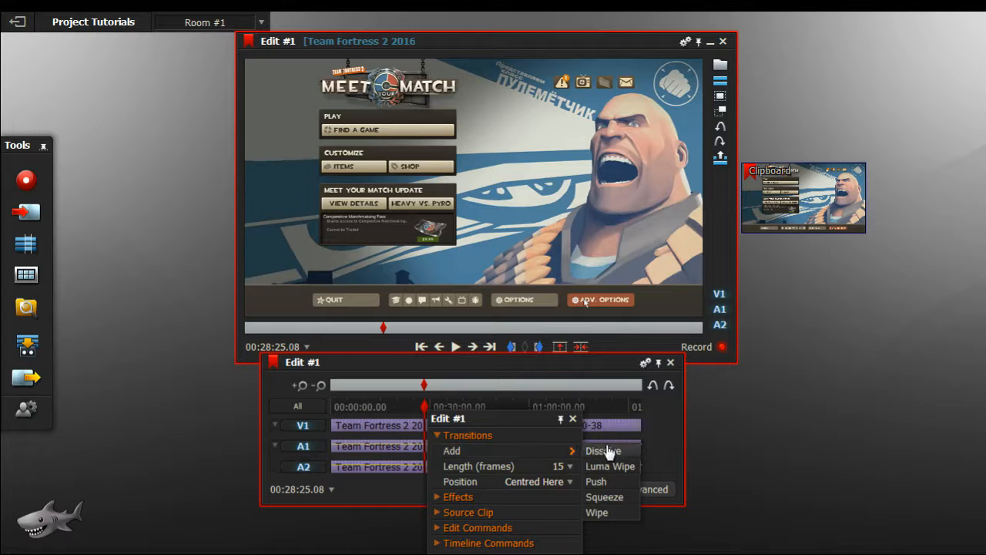
left_click(608, 451)
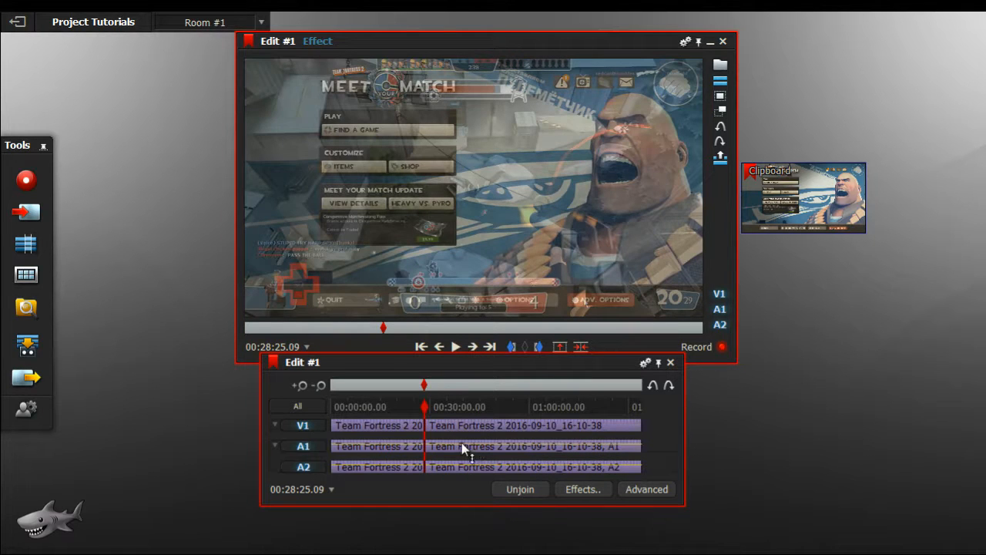
Step: Add a 15-frame Crossfade, centred on the cut beneath the Dissolve, on audio track A1
mouse_move(424, 412)
left_mouse_down()
mouse_move(414, 409)
mouse_move(429, 416)
left_mouse_up()
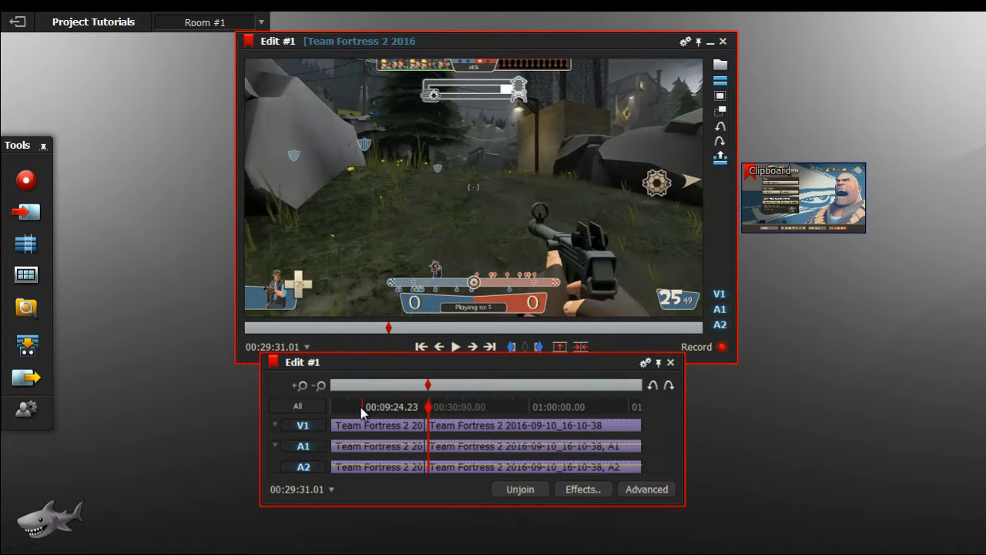
left_click(300, 385)
left_click(301, 385)
left_click(300, 385)
left_click(300, 385)
left_click_drag(486, 416, 355, 430)
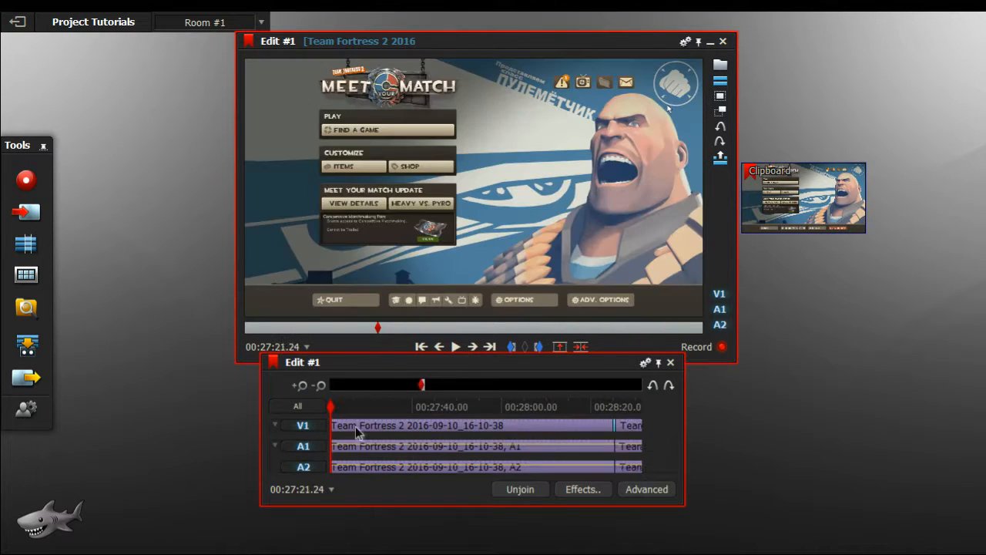
left_click_drag(630, 414, 449, 408)
left_click(301, 389)
left_click(300, 385)
left_click(301, 385)
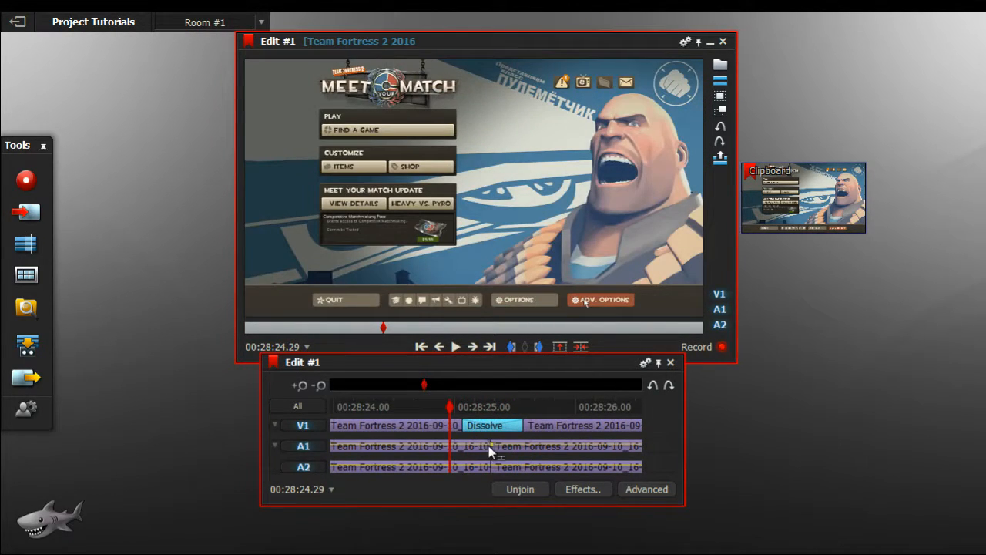
right_click(488, 445)
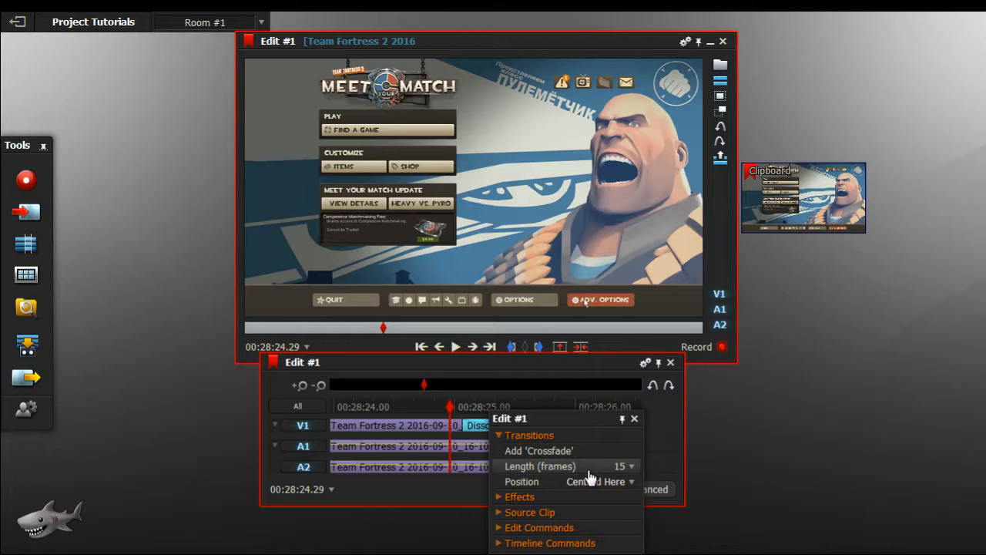
left_click(621, 468)
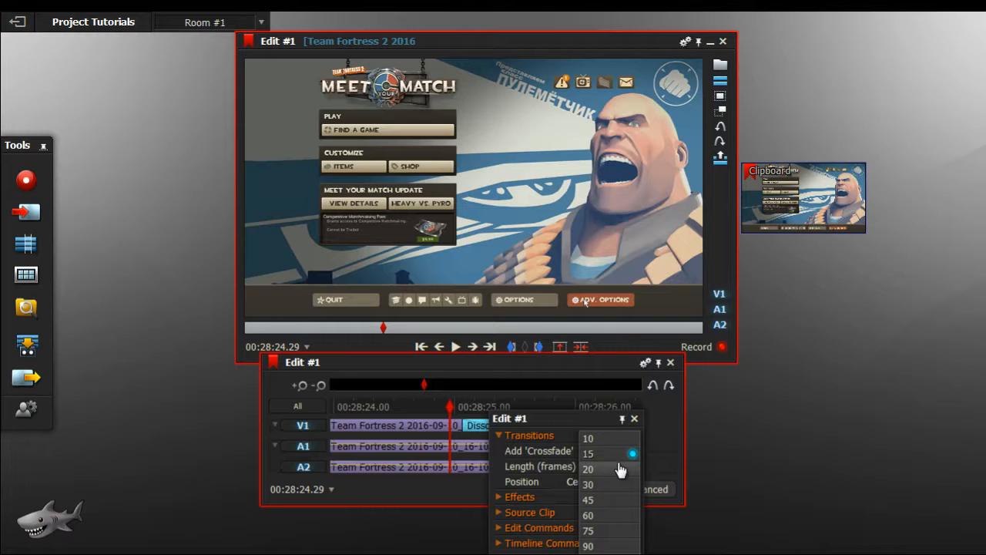
left_click(617, 456)
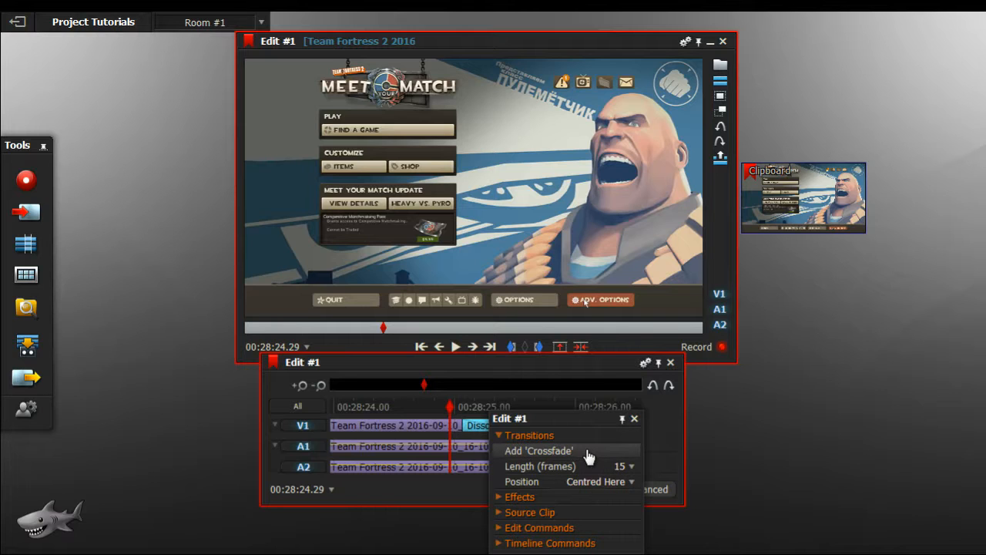
left_click(589, 456)
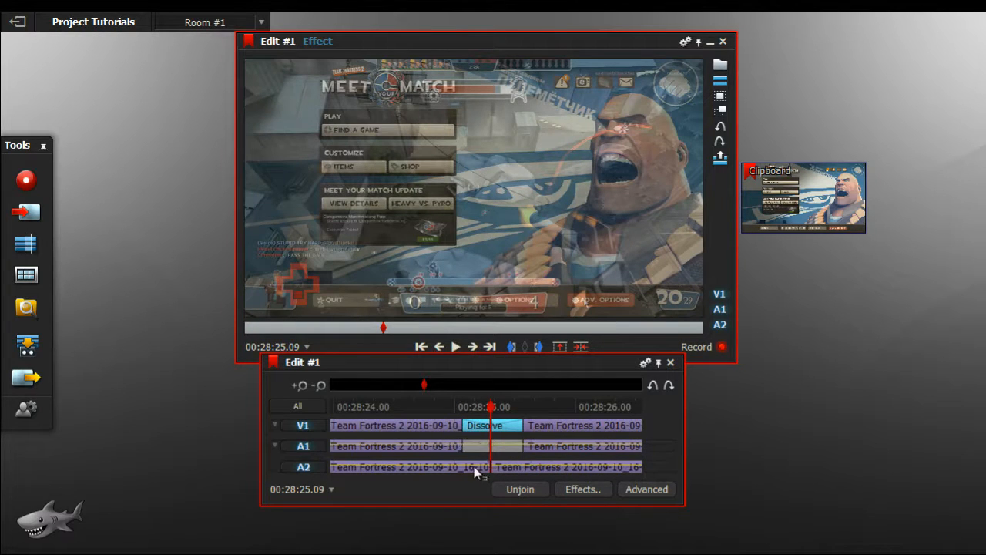
Step: Rejoin the segments at the cut and add a matching 15-frame Crossfade on audio track A2
left_click(445, 451)
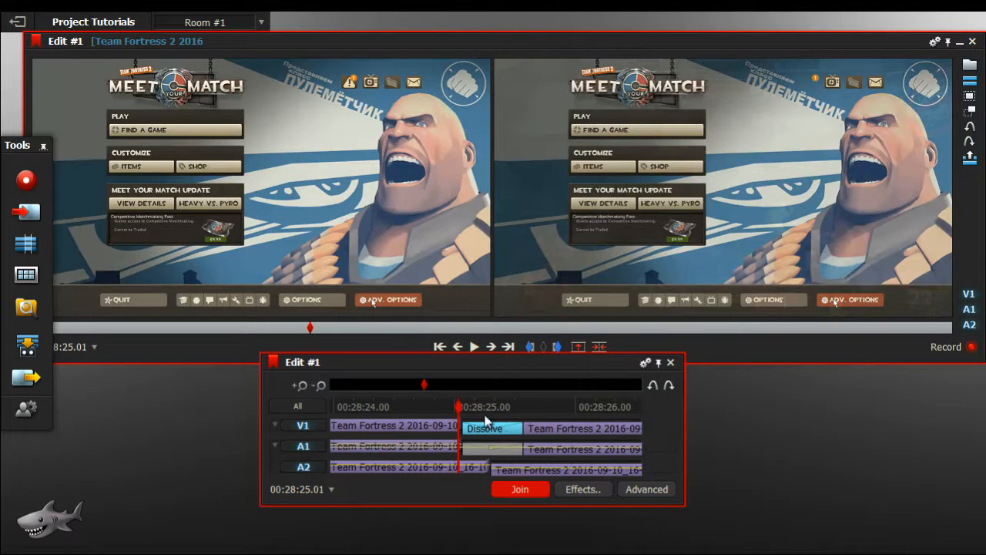
left_click(504, 487)
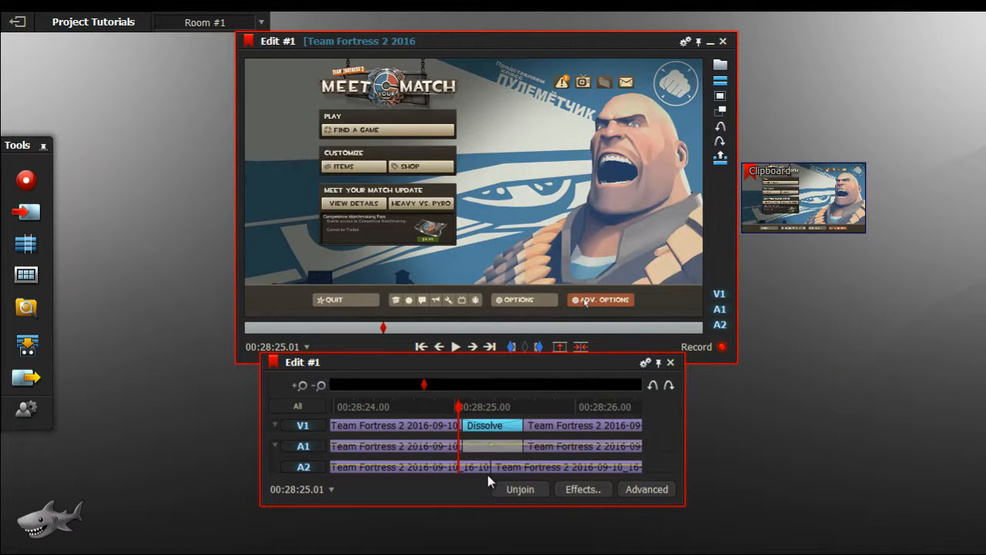
right_click(489, 467)
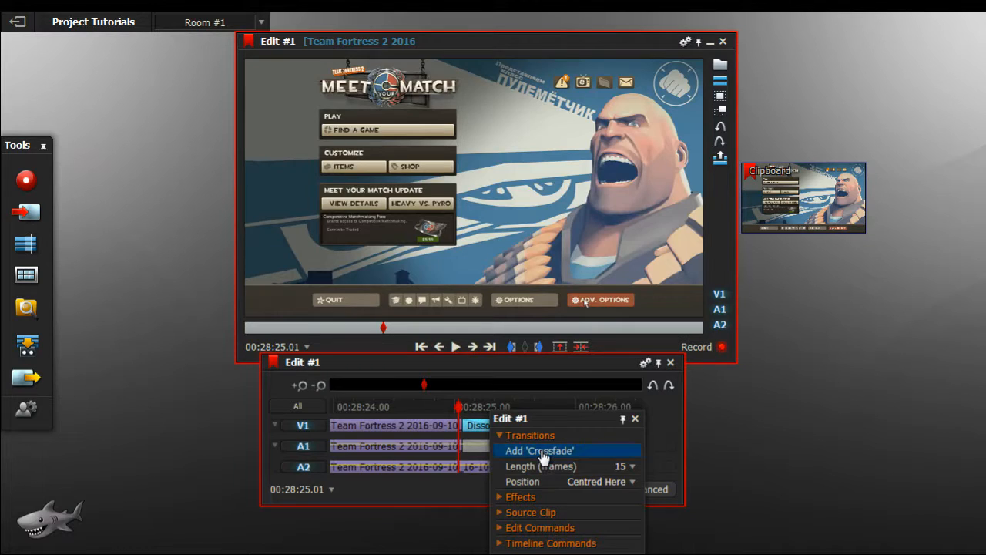
left_click(514, 388)
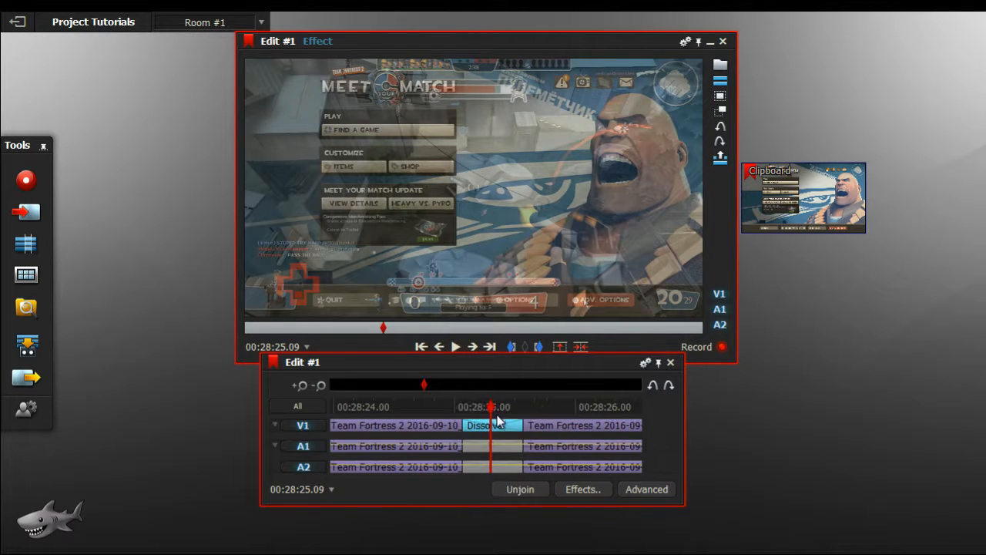
Step: Play the edit through the Dissolve to preview the transition, then return the playhead to just before it
left_click_drag(492, 416, 447, 412)
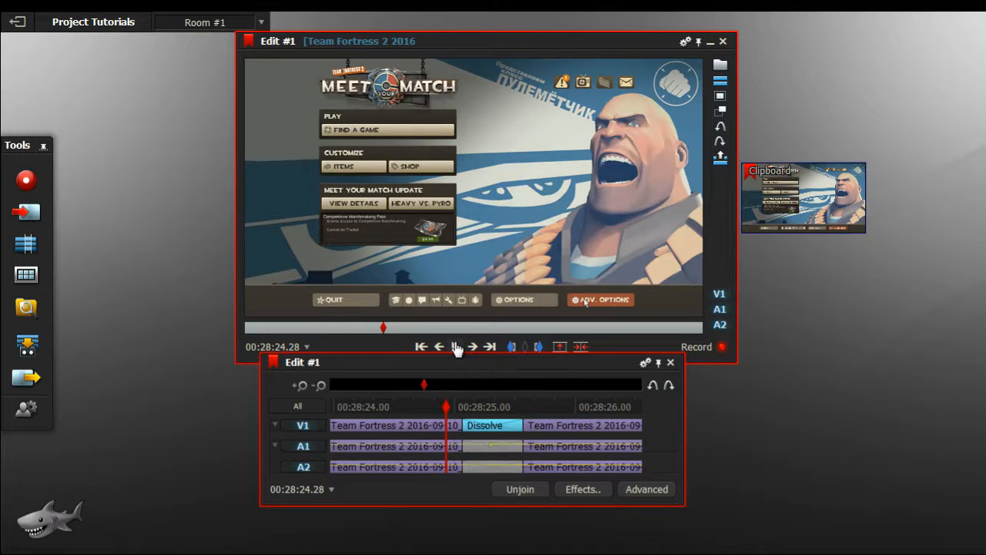
left_click(457, 346)
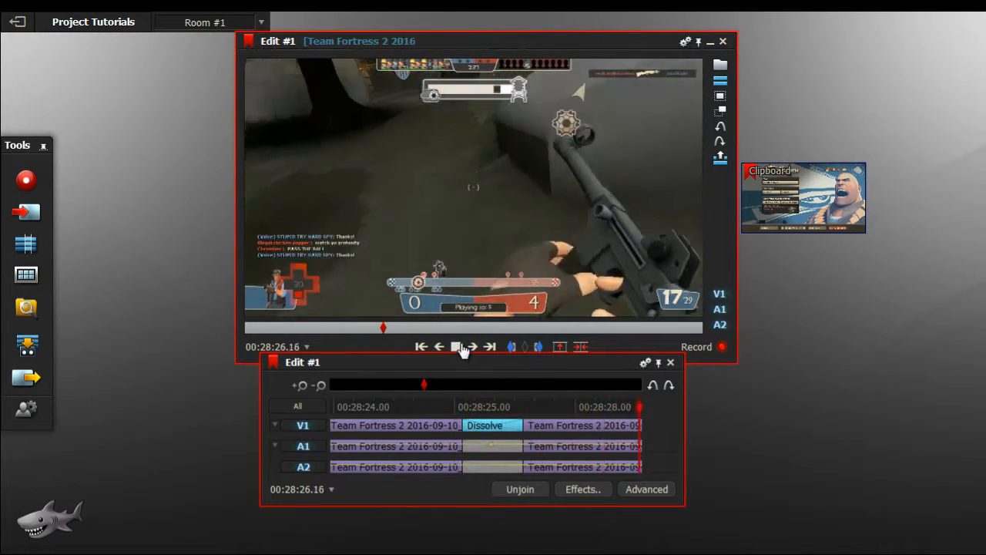
left_click(457, 347)
left_click_drag(414, 412, 391, 410)
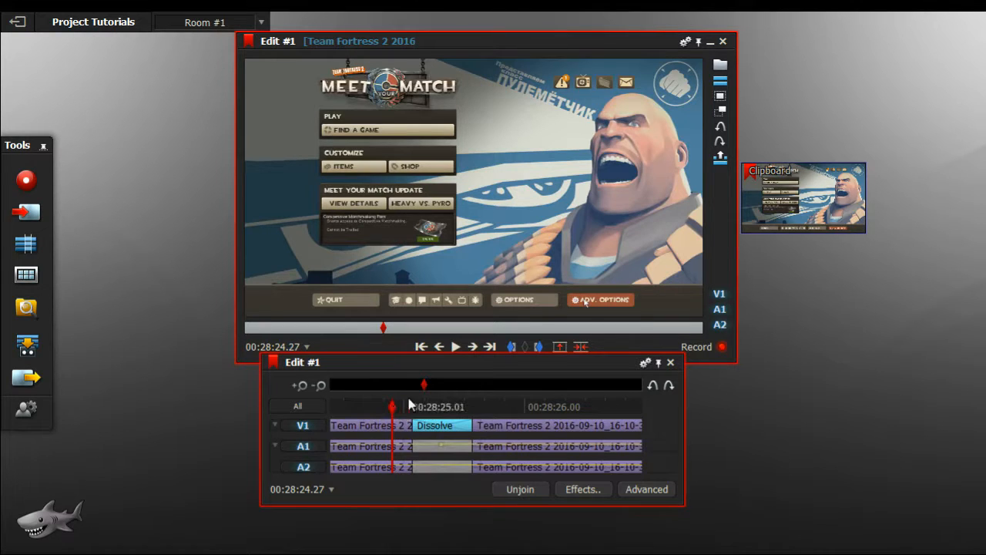
Step: Close the Clipboard viewer, allow it to display automatically after the next edit, and return the playhead to the start of the edit
mouse_move(859, 173)
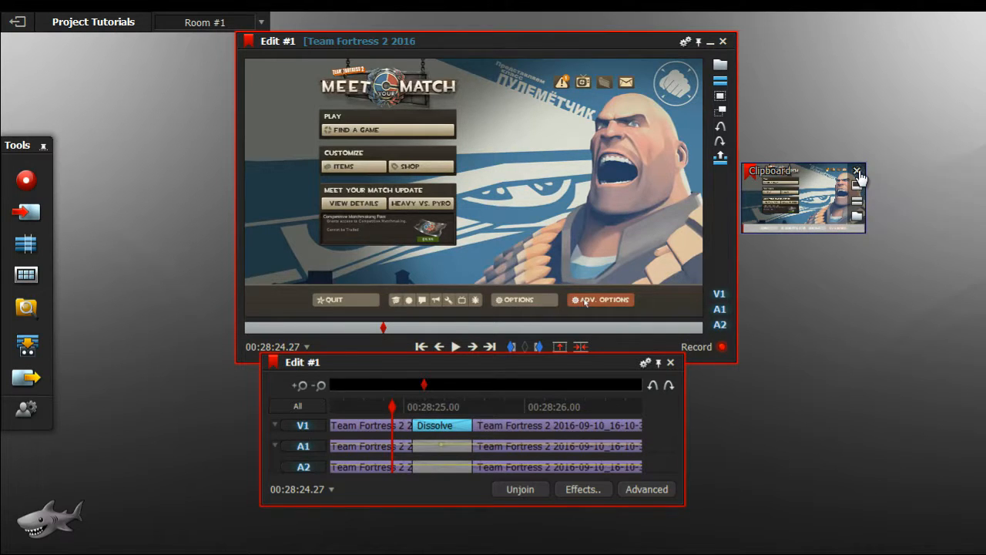
left_click(858, 171)
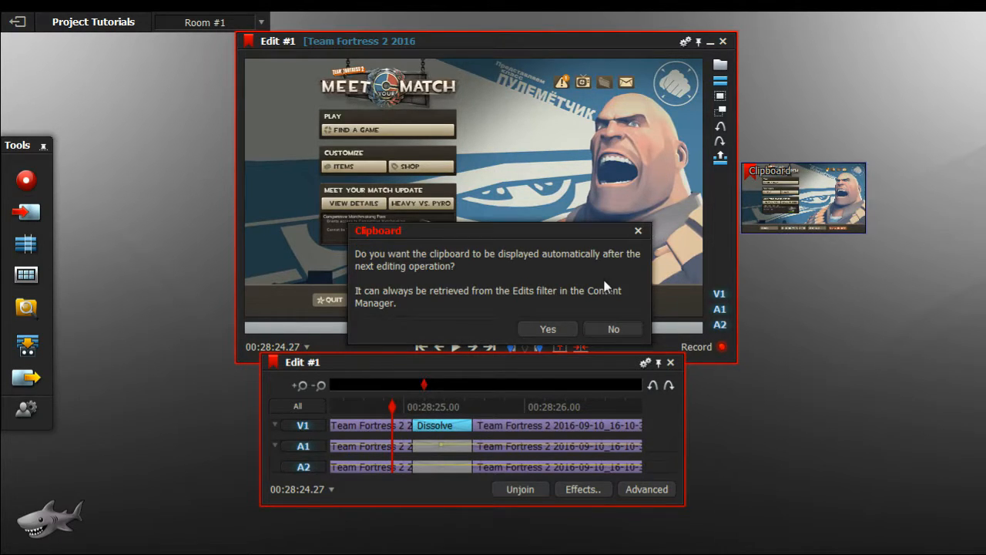
left_click(539, 332)
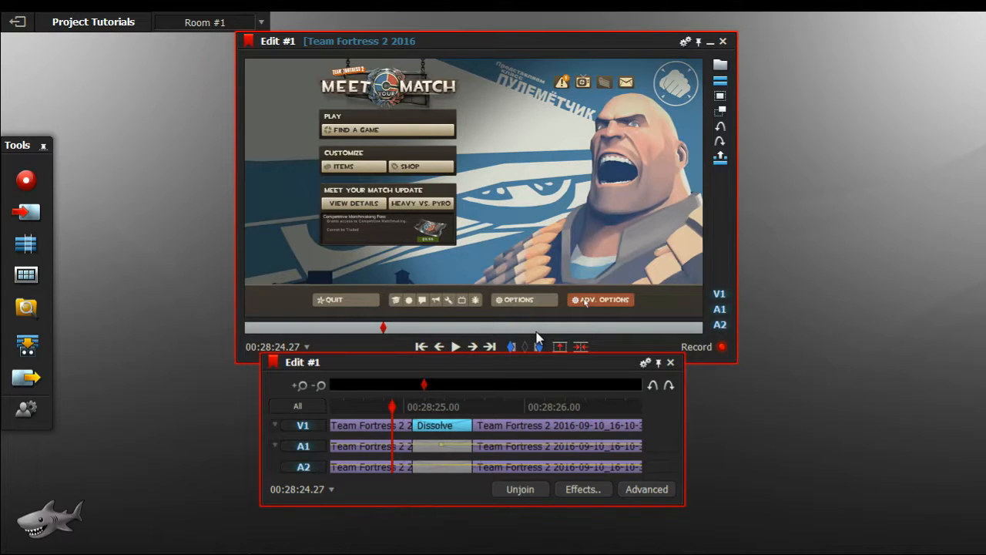
left_click_drag(393, 412, 329, 421)
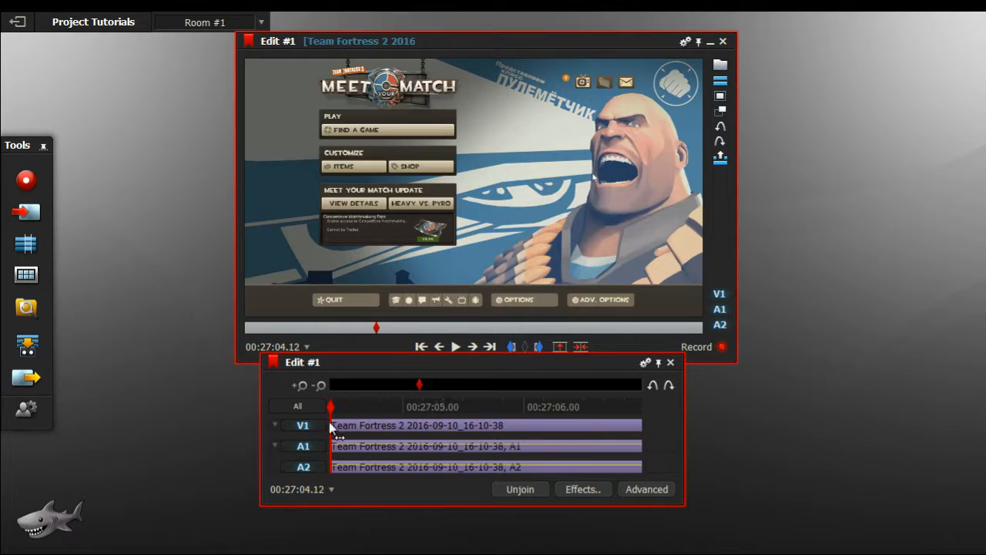
key("Home")
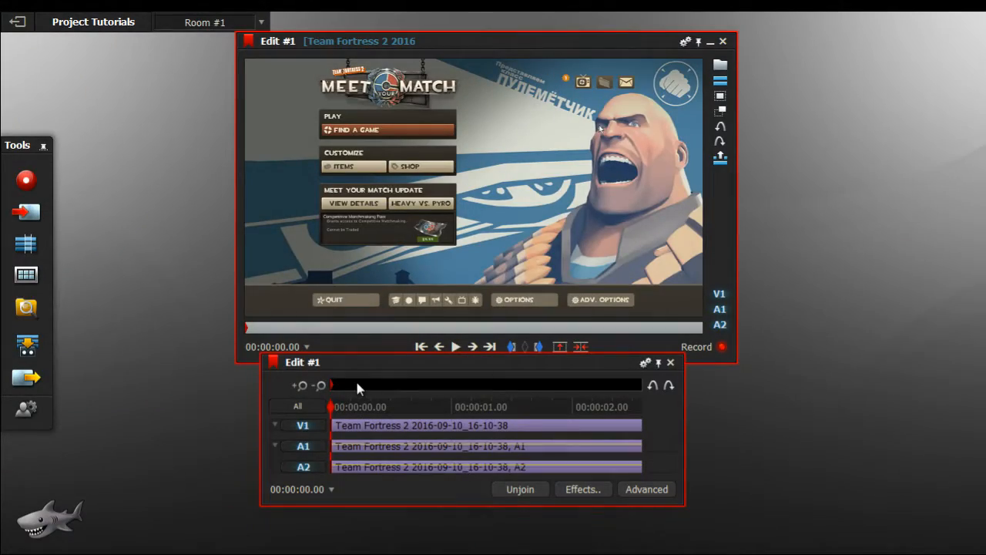
Step: Examine the Crawl, Roll and Titles effects in the video Titles category, then close the effects list
left_click(595, 491)
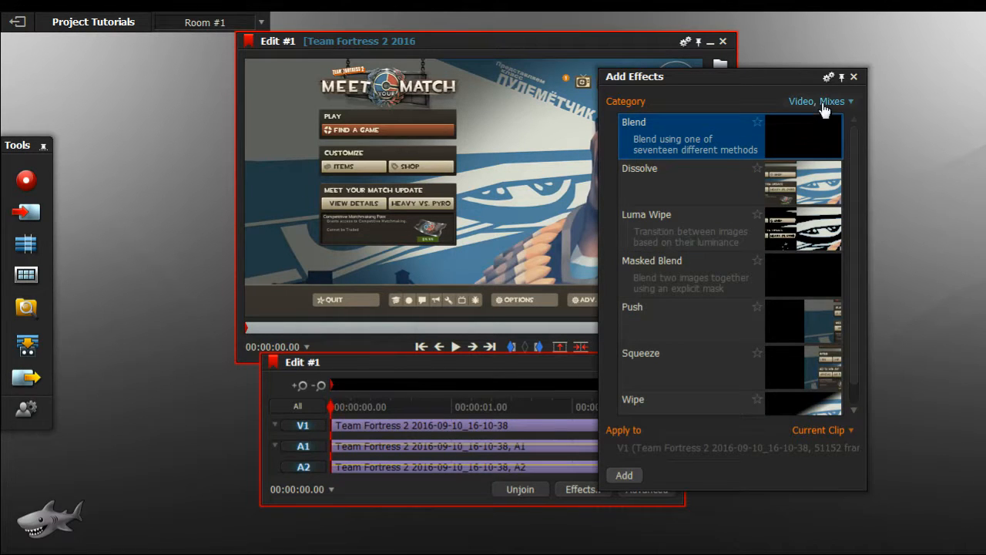
left_click(823, 104)
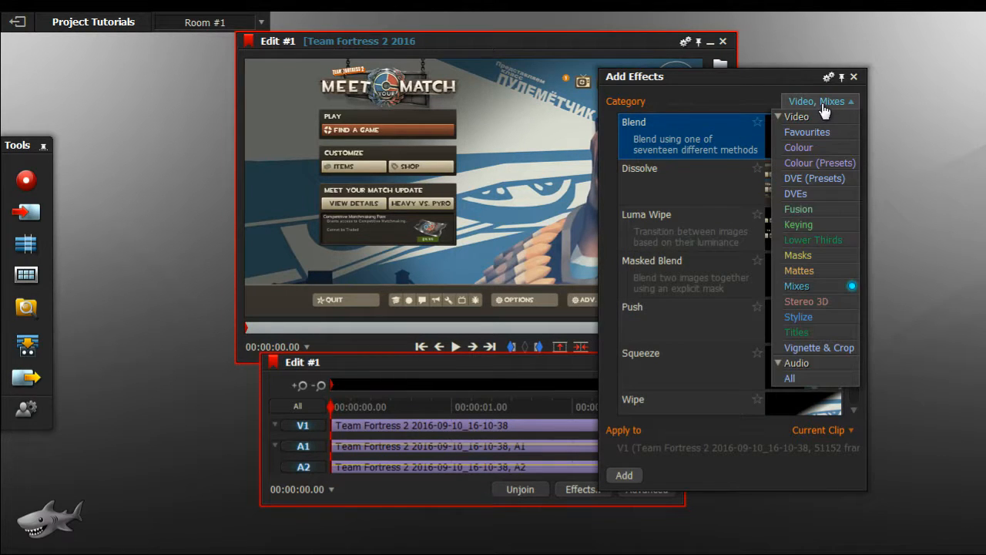
left_click(831, 333)
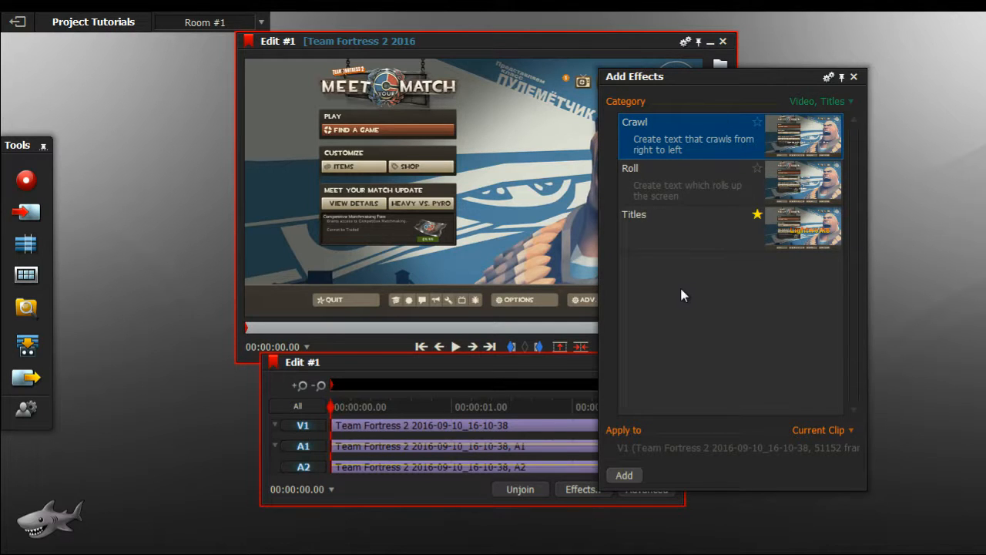
left_click(728, 243)
left_click(707, 177)
left_click(670, 139)
left_click(670, 181)
left_click(669, 140)
left_click(663, 177)
left_click(670, 148)
left_click(664, 177)
left_click(674, 154)
left_click(677, 168)
left_click(687, 220)
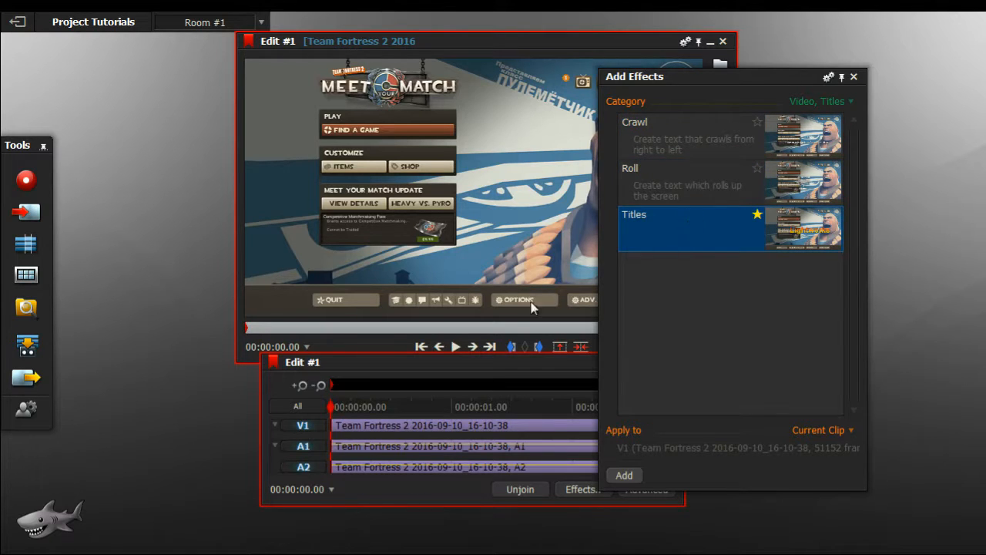
left_click(853, 77)
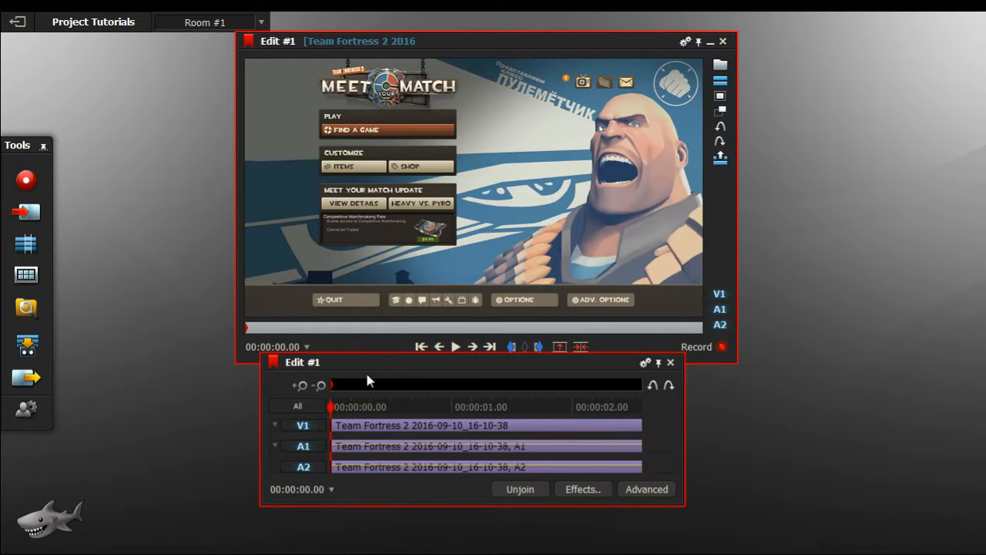
Step: Mark the opening section of the edit from 00:00:00.00 to 00:00:00.10
left_click(512, 347)
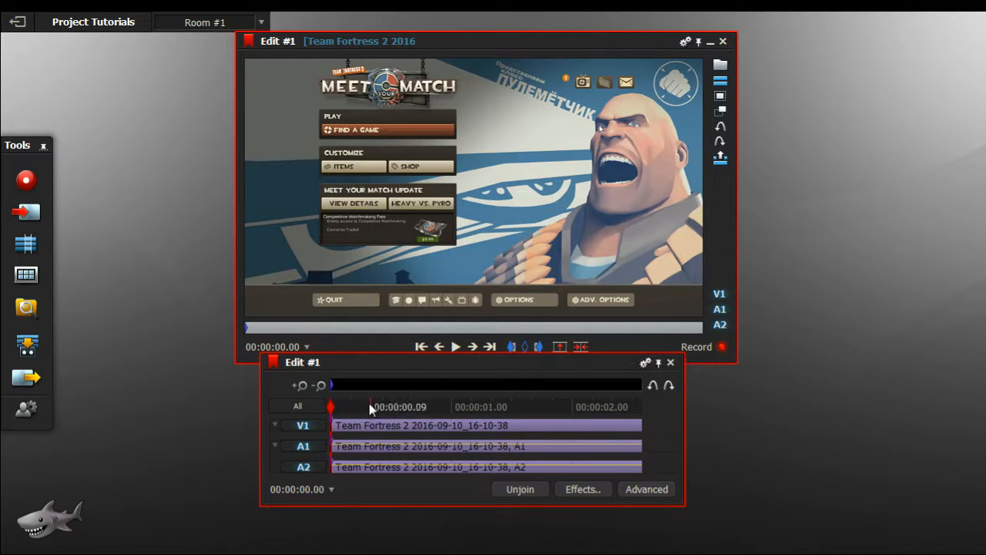
left_click_drag(336, 410, 371, 406)
left_click(539, 347)
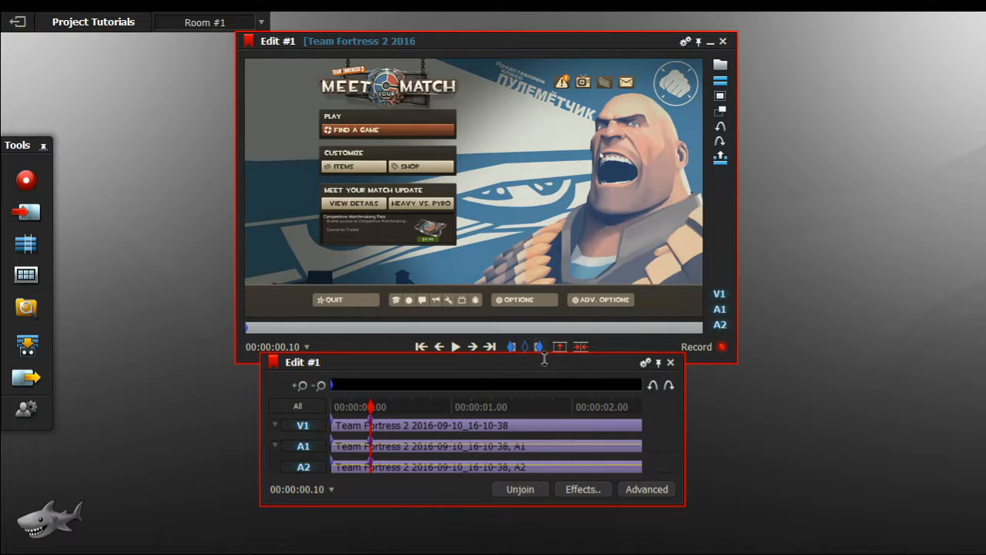
Step: Add the Titles effect to the marked section and select its placeholder text "Lightworks"
left_click(583, 489)
left_click(819, 101)
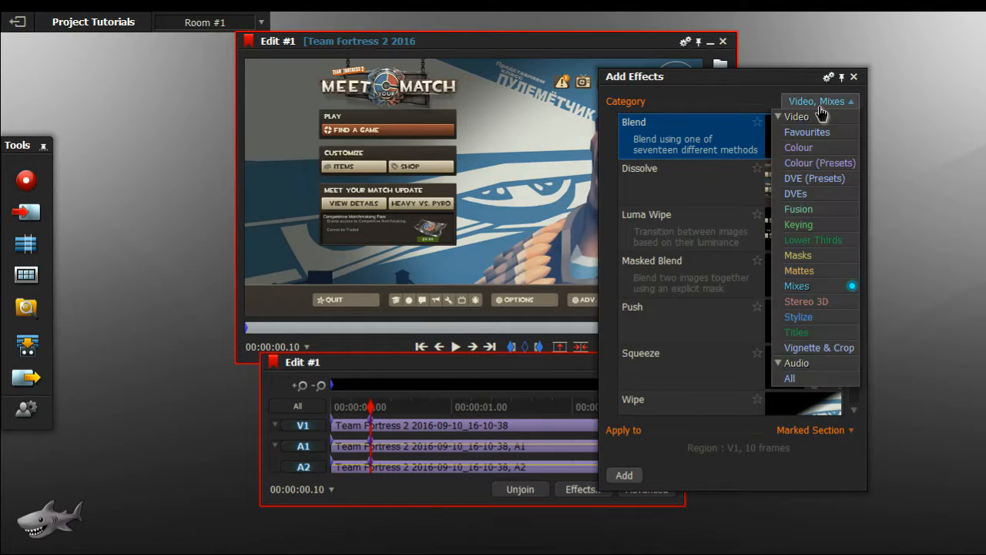
left_click(807, 332)
double_click(711, 233)
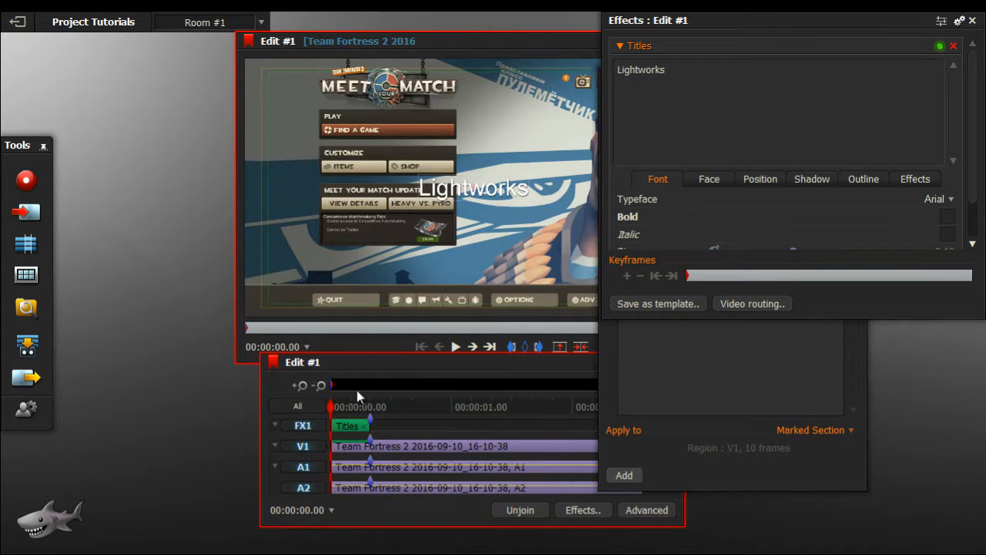
left_click(303, 426)
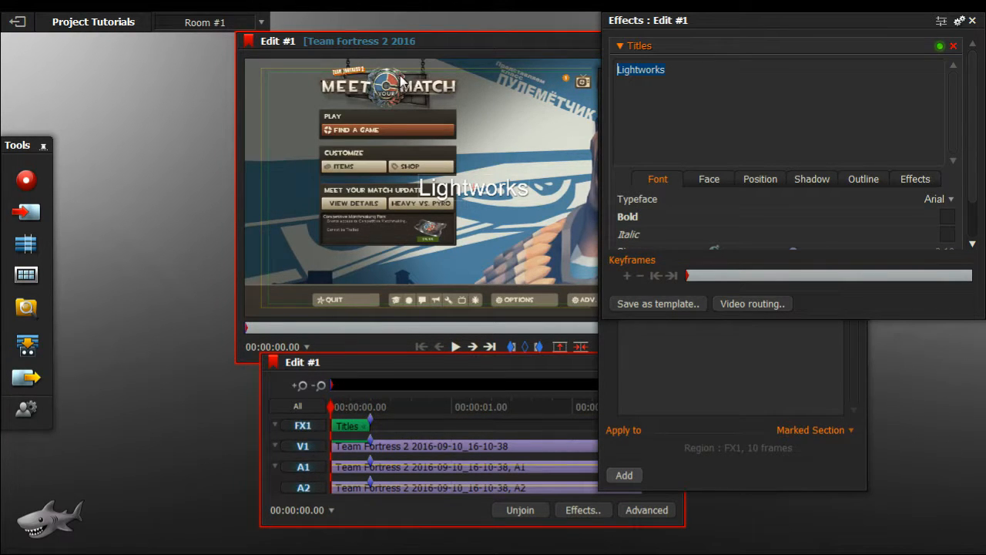
Step: Replace the title's placeholder text with "Team Fotress Best gameplay Ever"
key("BackSpace")
type("Team Fotres")
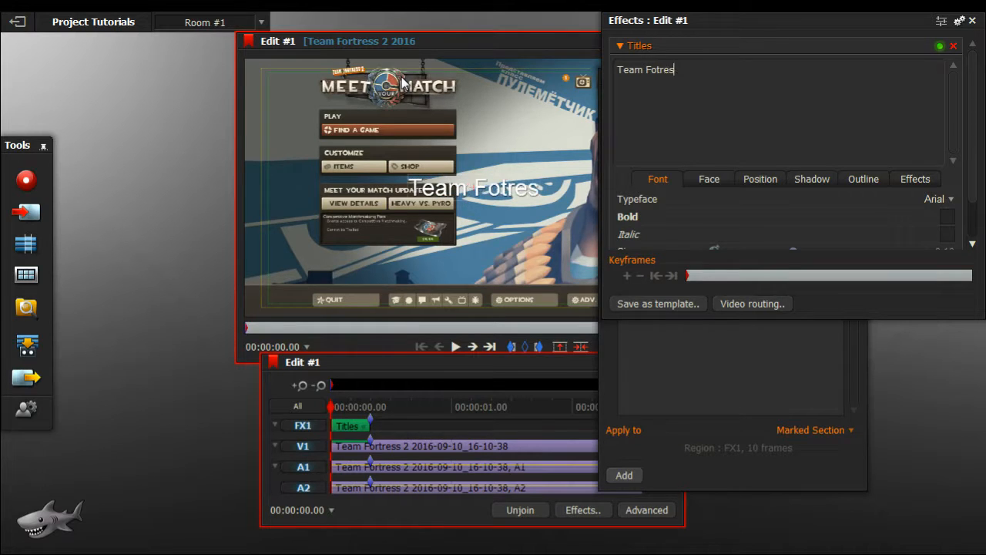
type("s BEst gamp")
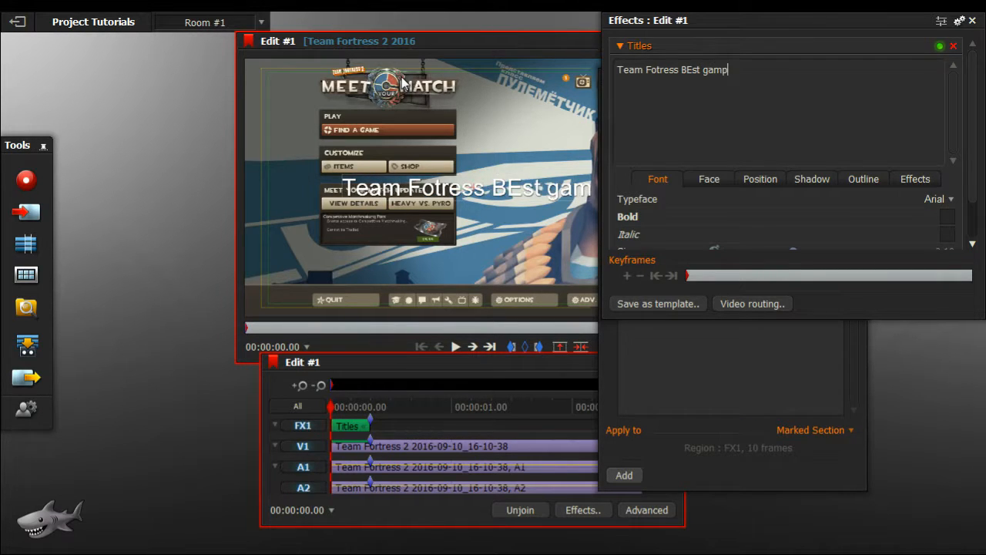
key("BackSpace")
type("eplay ")
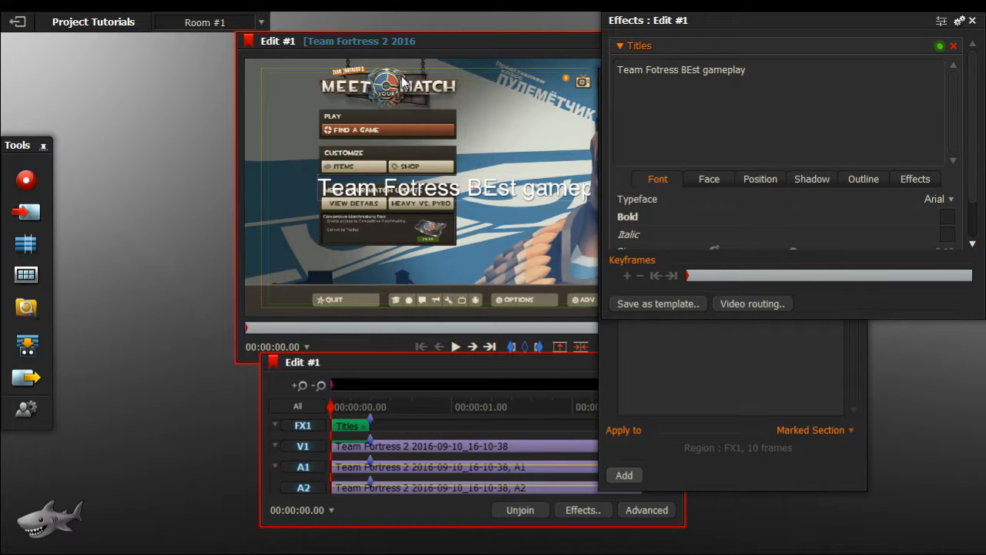
type("Ever")
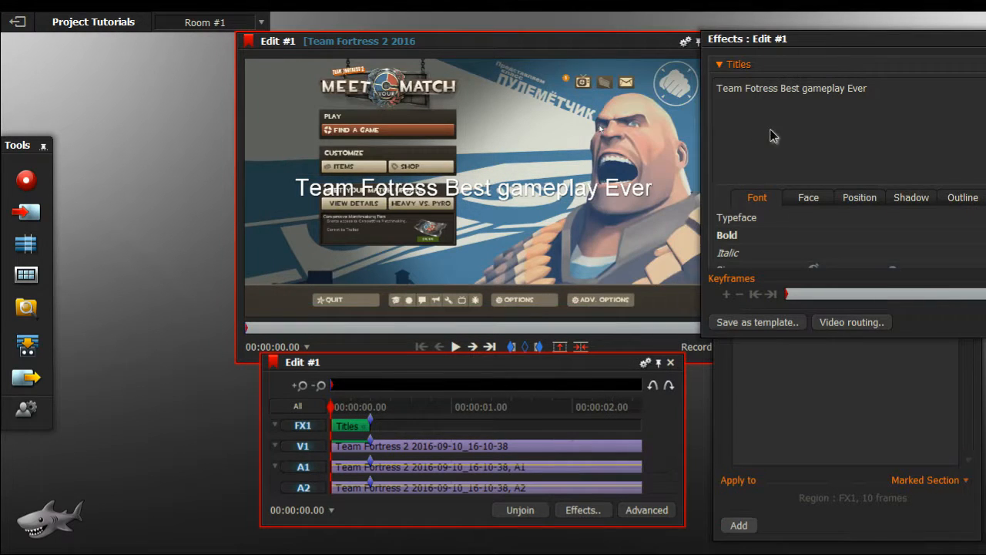
Step: Move the edit viewer and the title settings window so both are accessible, and nudge the title within the frame
left_click_drag(553, 48, 476, 45)
left_click_drag(408, 185, 468, 185)
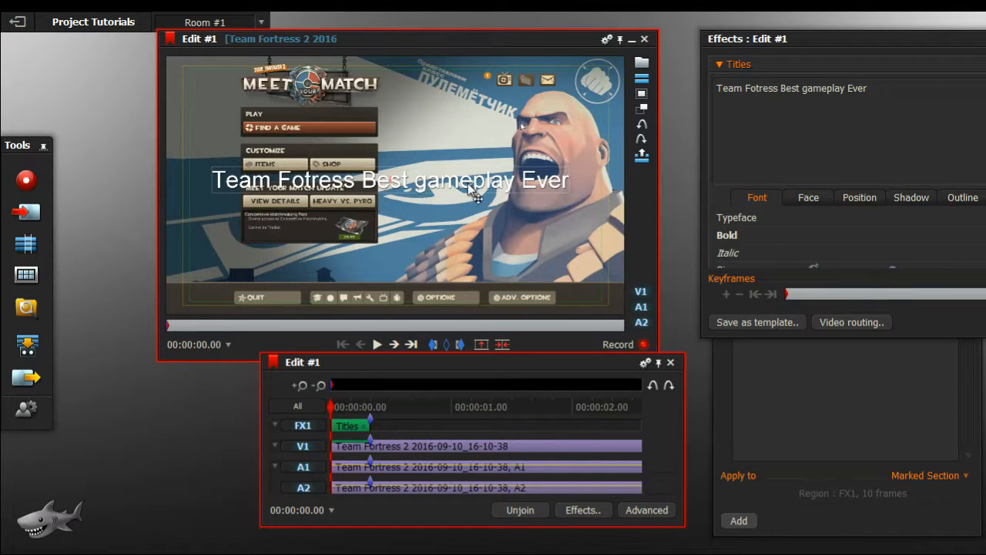
left_click_drag(750, 48, 637, 52)
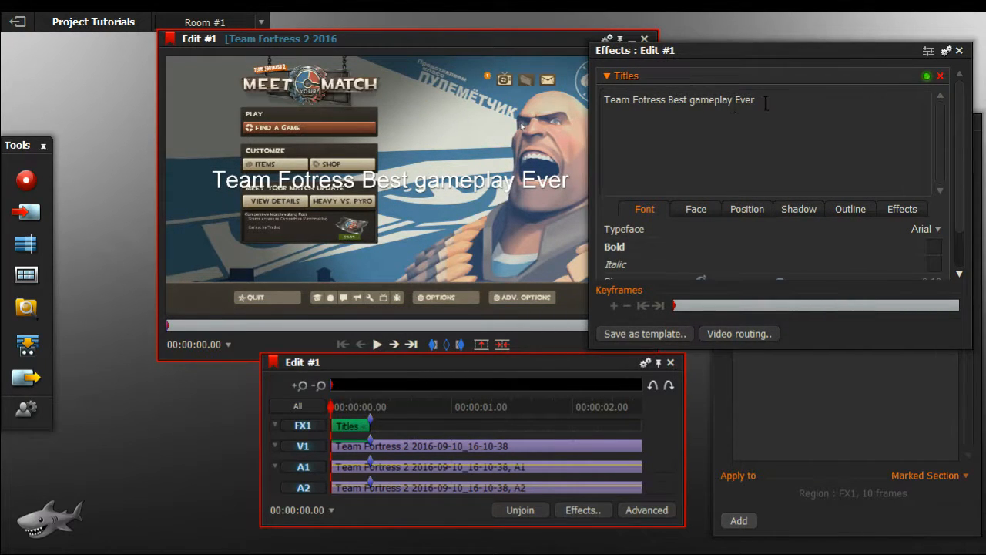
Step: Change the title's typeface from Arial to 04b and move the edit viewer clear of the title settings
scroll(695, 212, "down", 1)
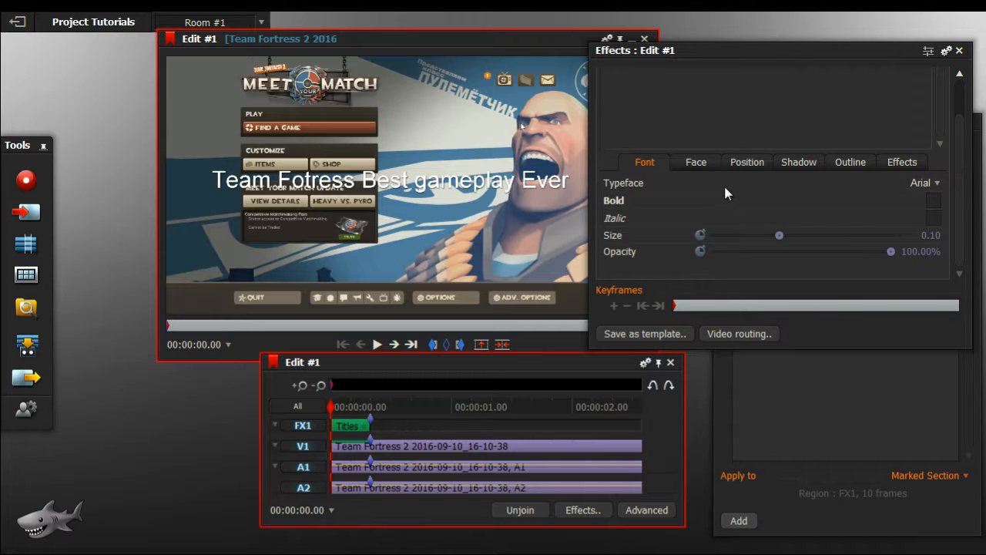
left_click(912, 185)
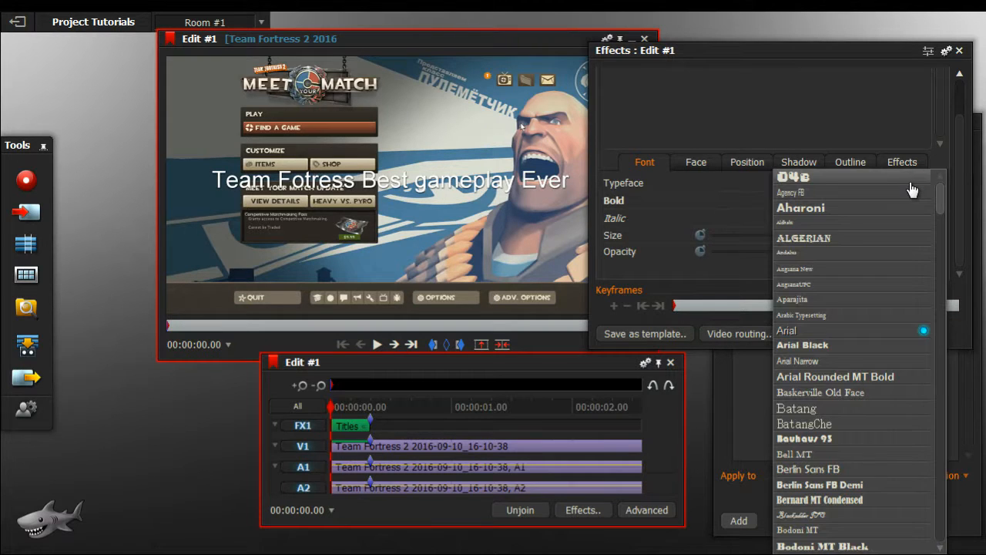
left_click(861, 179)
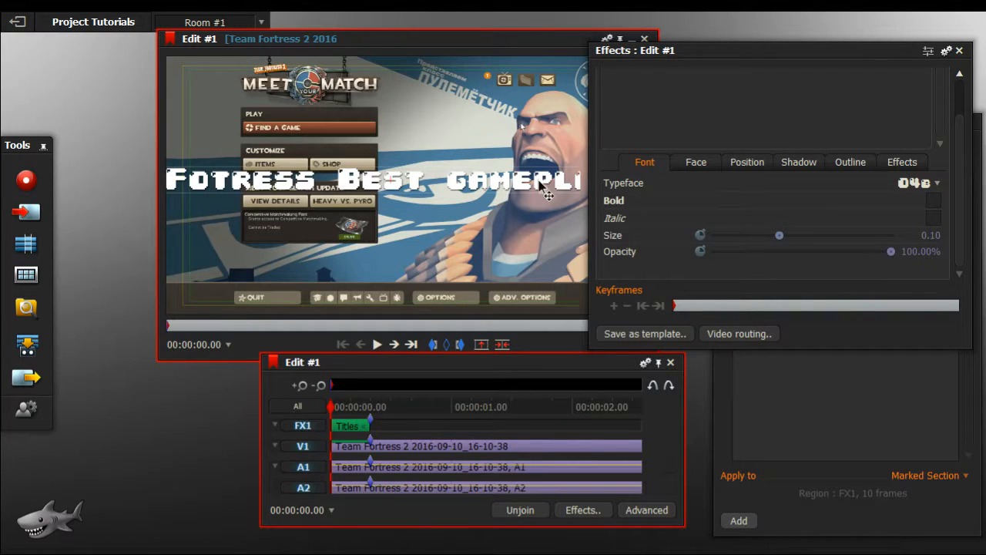
left_click_drag(565, 46, 521, 54)
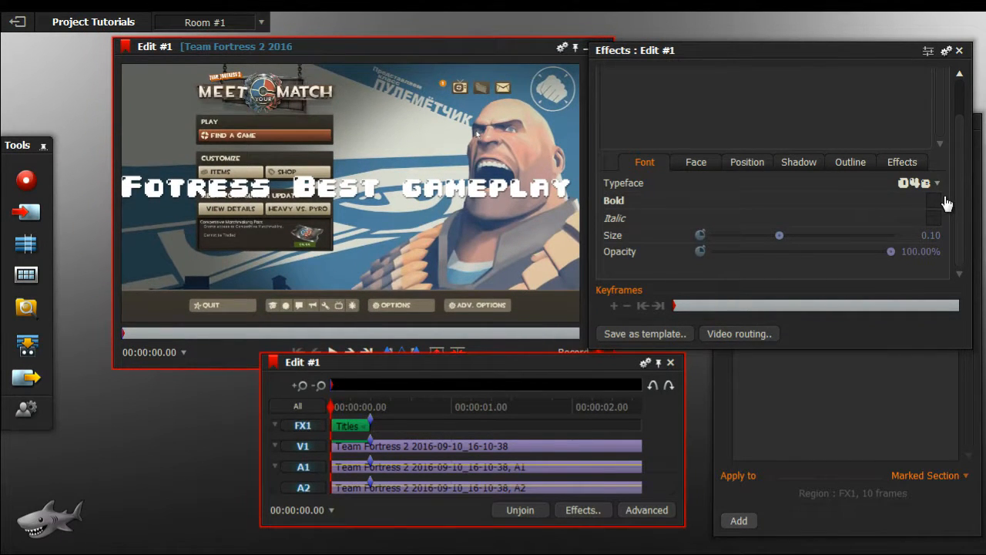
Step: Try the italic style on the title and remove it, and reduce the font size slightly at 100% opacity
left_click(937, 219)
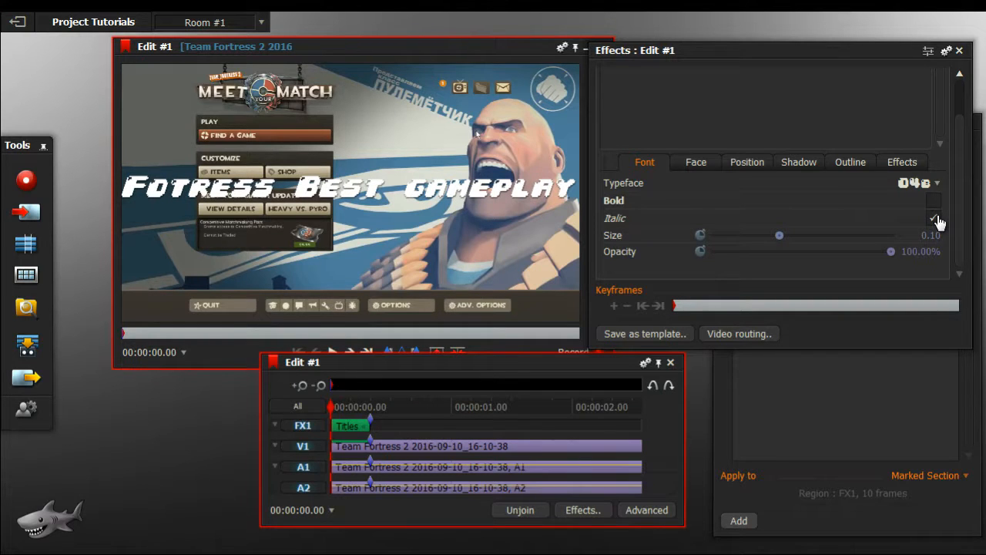
left_click(935, 219)
mouse_move(780, 239)
left_mouse_down()
mouse_move(796, 240)
mouse_move(777, 237)
left_mouse_up()
left_click_drag(891, 251, 925, 267)
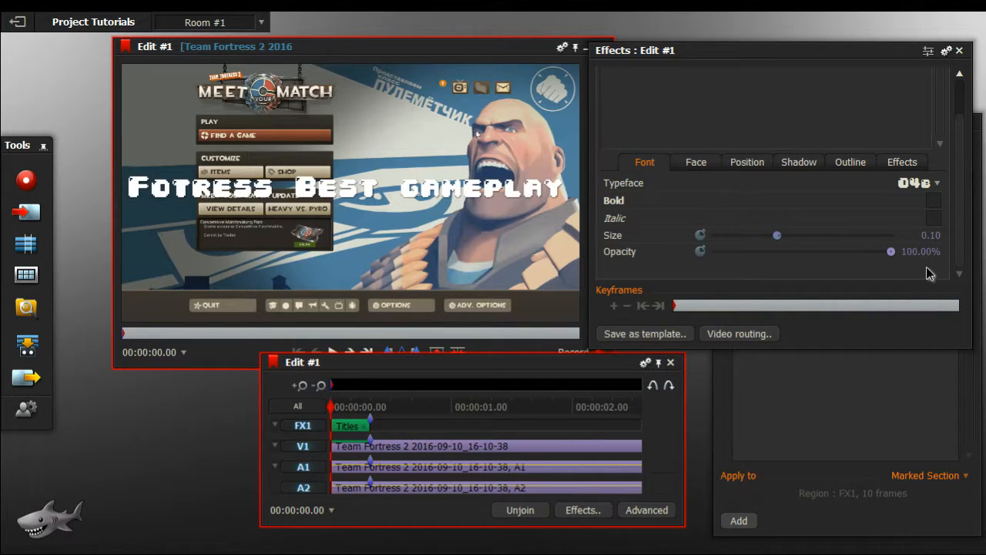
Step: Compare the Flat colour, Vertical gradient and Sheen face styles for the title and choose Vertical gradient
left_click(697, 164)
left_click(633, 200)
left_click(628, 217)
left_click(622, 185)
left_click(634, 199)
left_click(630, 217)
left_click(618, 185)
left_click(630, 200)
left_click(644, 217)
left_click(649, 184)
left_click(674, 200)
left_click(680, 188)
left_click(660, 216)
left_click(661, 200)
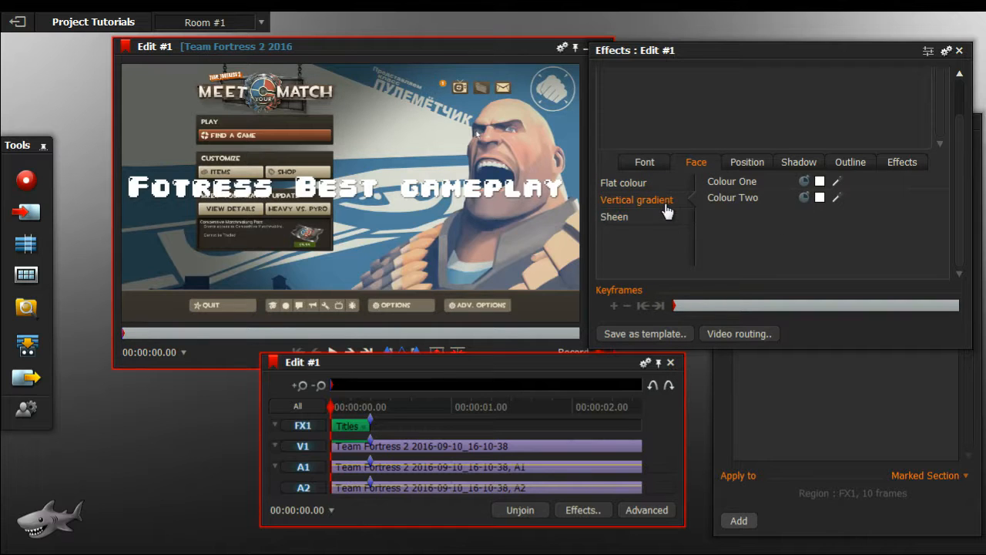
Step: Set Colour One of the title's vertical gradient to orange, RGB 255, 191, 81
left_click(819, 181)
left_click(656, 185)
left_click(653, 202)
left_click(820, 182)
left_click_drag(934, 339, 905, 309)
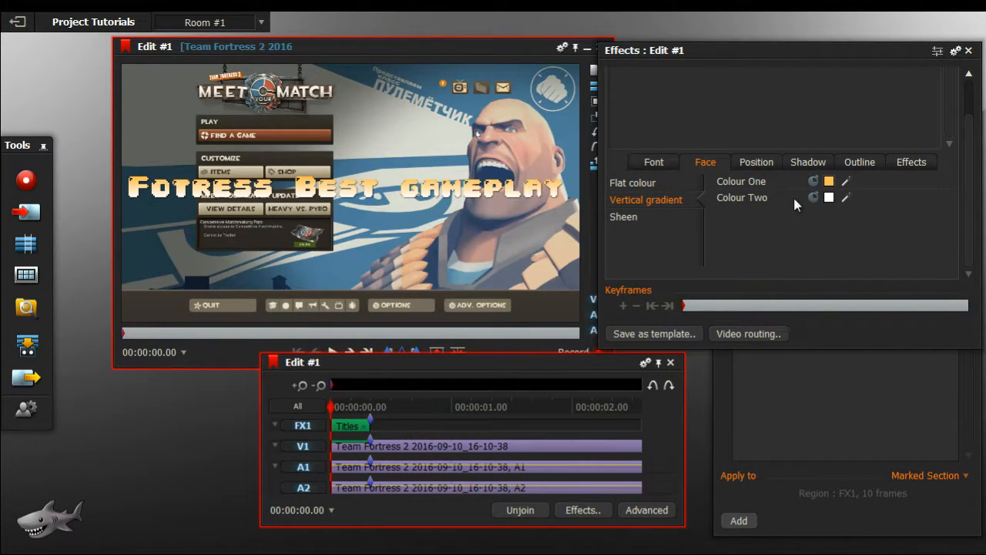
Step: Set Colour Two of the title's vertical gradient to pinkish red, RGB 255, 51, 89, and review both gradient colours
left_click(829, 198)
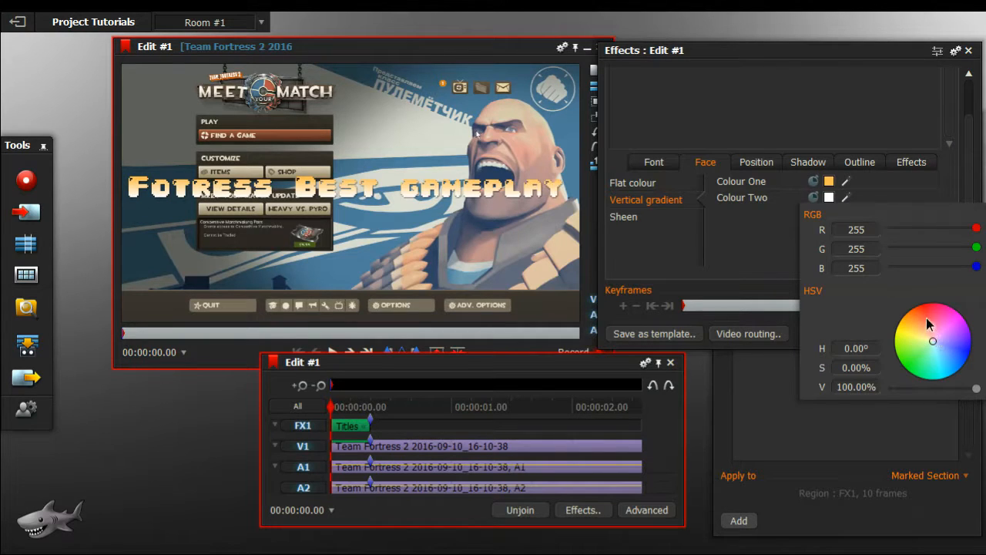
left_click_drag(926, 318, 929, 307)
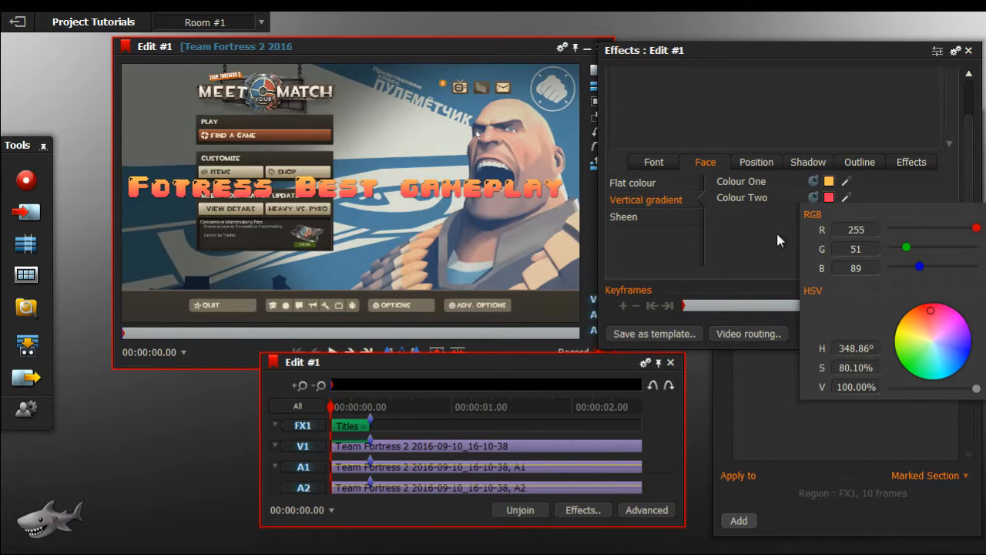
left_click(828, 181)
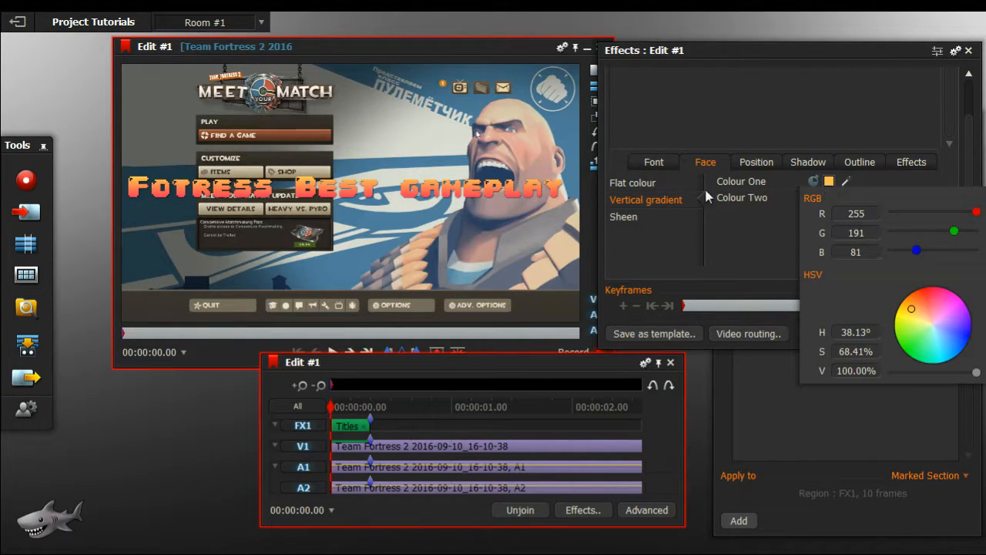
left_click(828, 182)
left_click(828, 182)
left_click(829, 197)
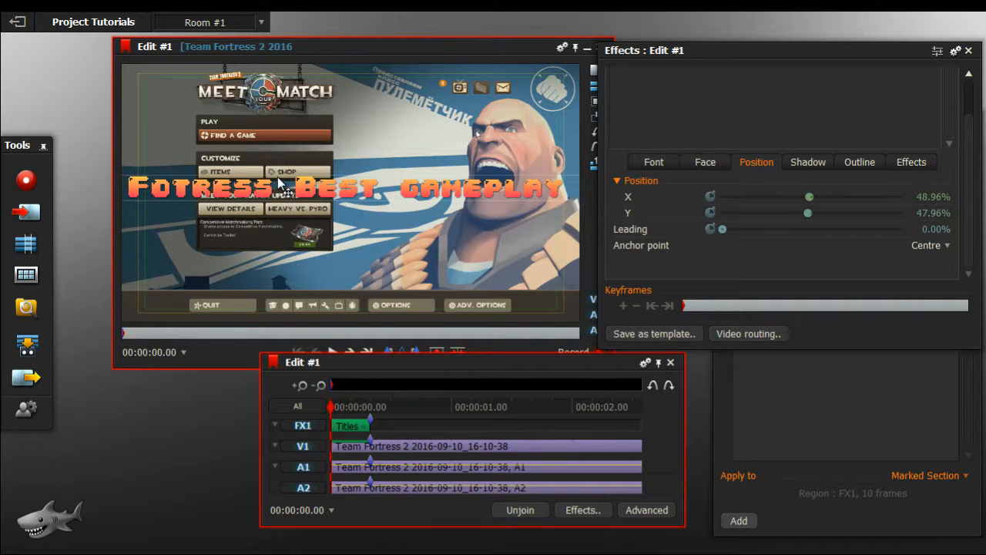
Step: Reposition the title in the frame to about X 47.84% and Y 45.65%
mouse_move(279, 179)
left_mouse_down()
mouse_move(297, 163)
mouse_move(288, 181)
mouse_move(300, 202)
mouse_move(316, 193)
mouse_move(343, 248)
mouse_move(326, 176)
mouse_move(291, 190)
left_mouse_up()
left_click_drag(813, 197, 814, 225)
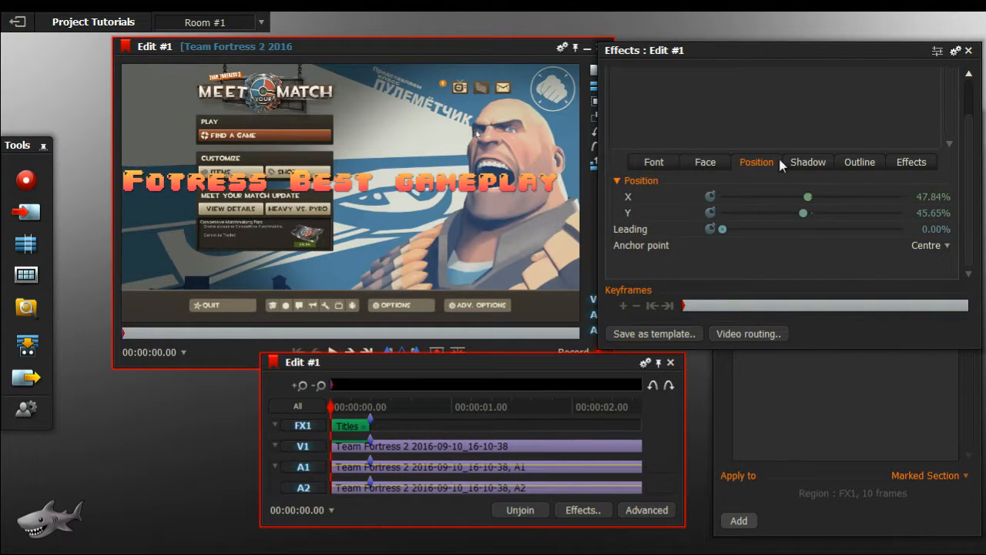
Step: Inspect the title's shadow colour, toggle the shadow on and off to compare, and leave it disabled
left_click(805, 161)
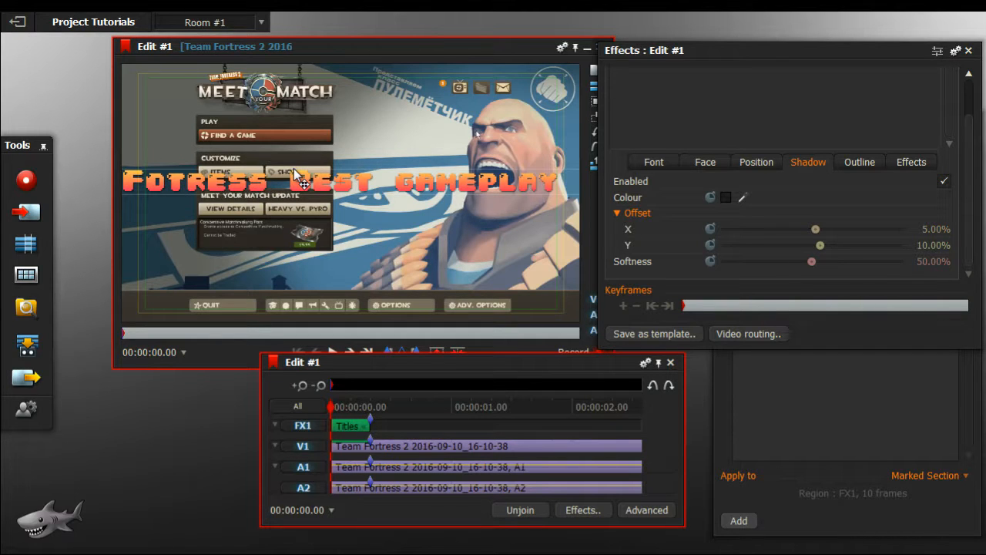
left_click(725, 200)
left_click(729, 195)
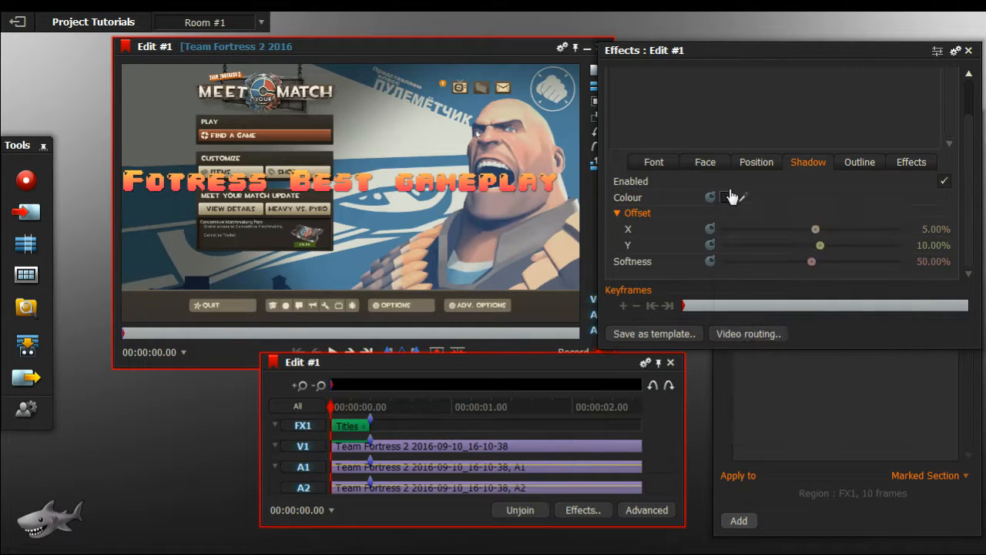
left_click(946, 183)
left_click(946, 182)
left_click(946, 182)
left_click(945, 183)
left_click(943, 185)
left_click(944, 183)
left_click(944, 182)
left_click(945, 183)
left_click(944, 183)
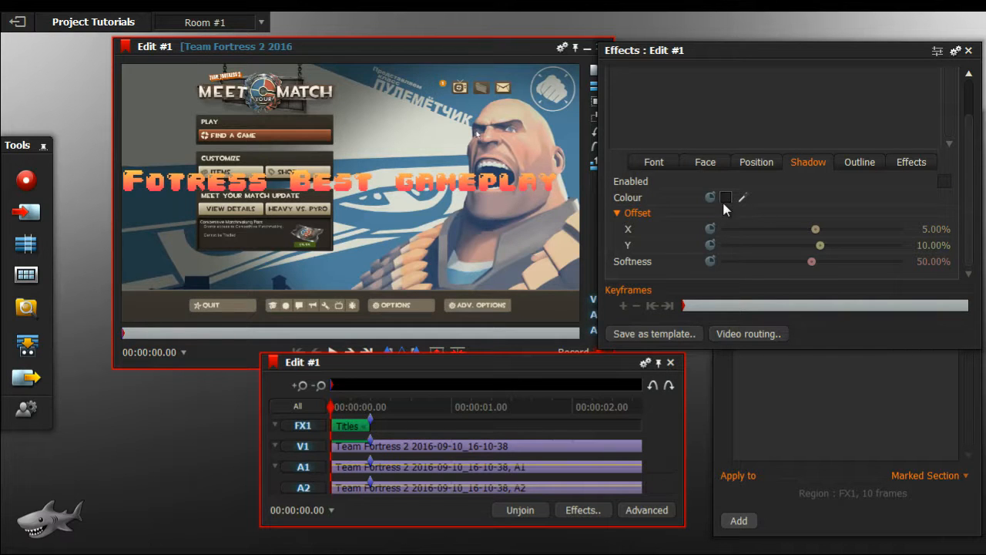
left_click_drag(817, 274, 821, 247)
Step: Enable the title's black outline and set its size to 100%
left_click(838, 168)
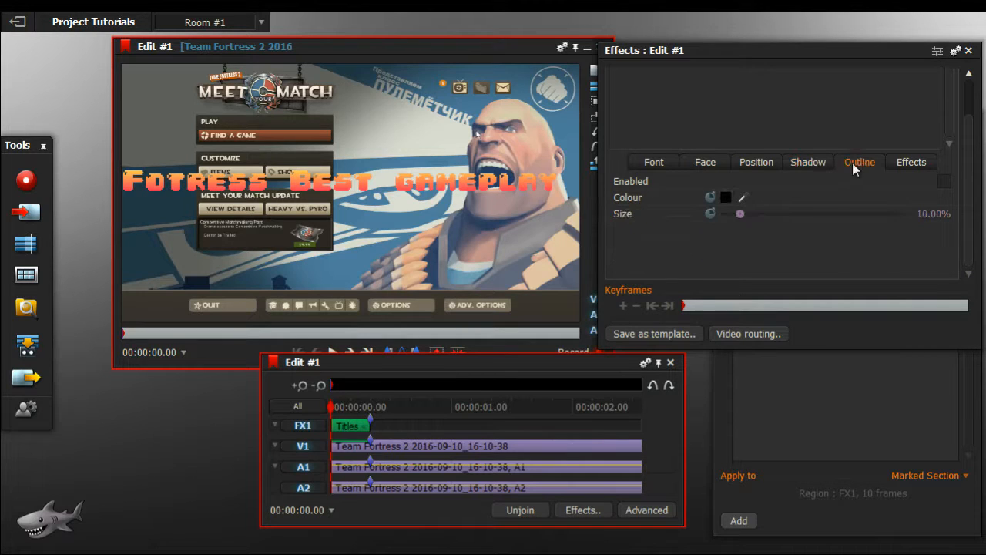
left_click(943, 183)
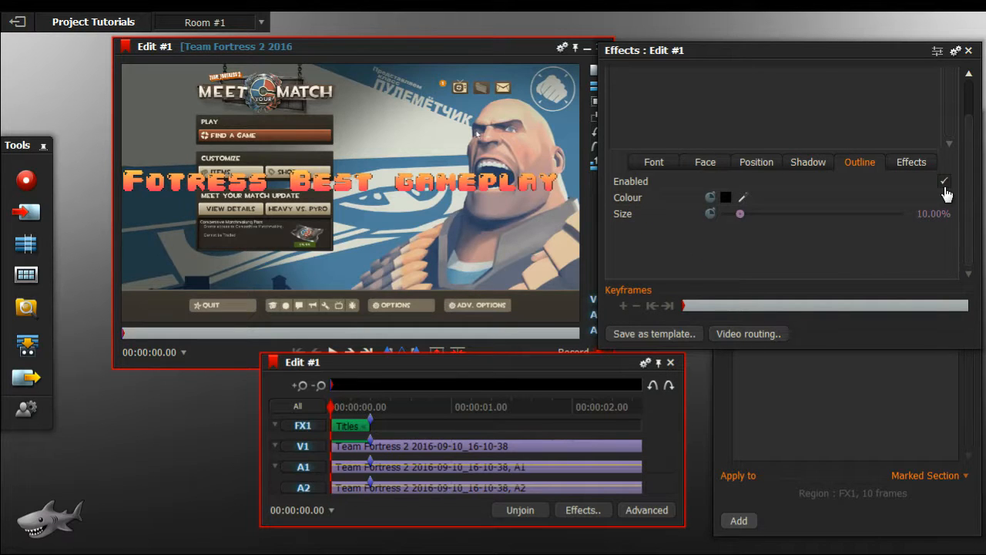
left_click(944, 185)
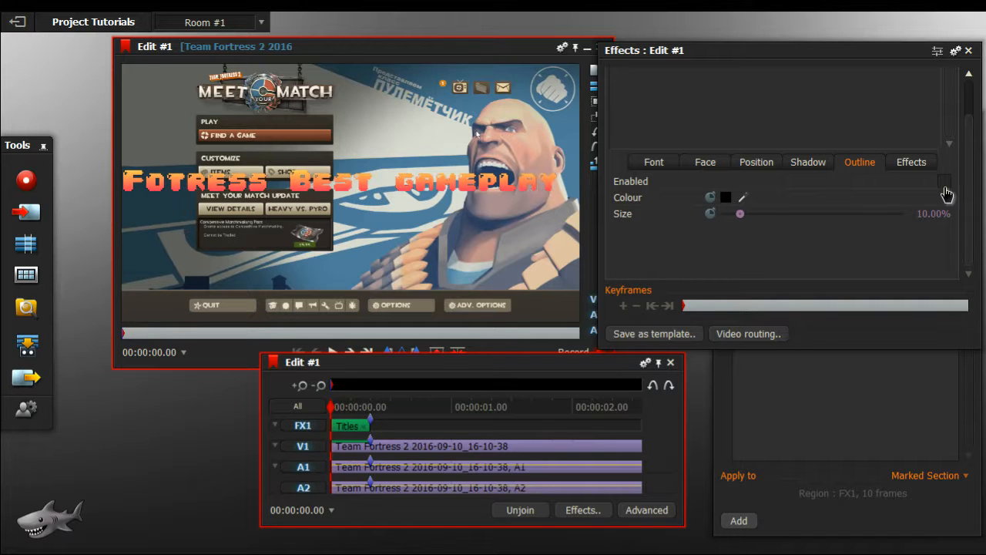
left_click(941, 185)
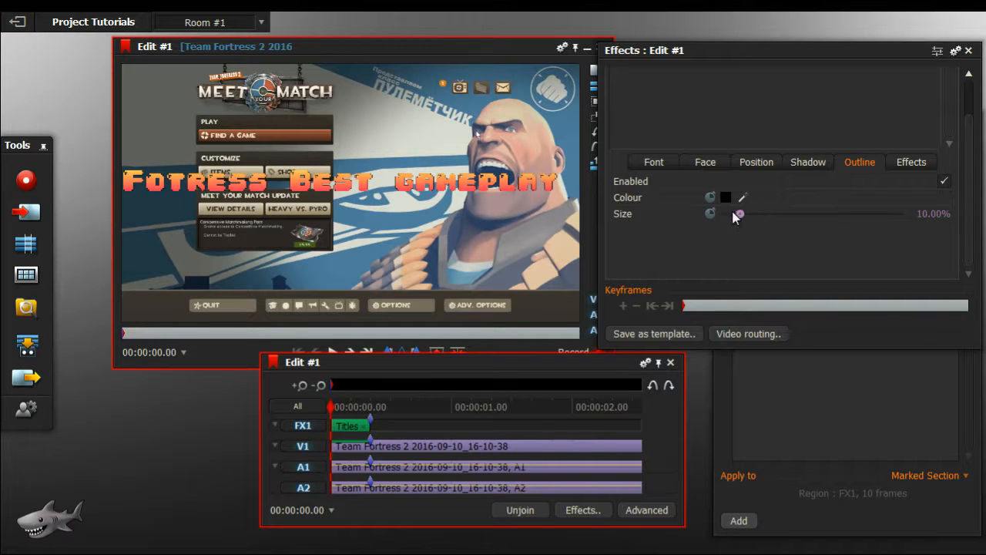
left_click_drag(739, 213, 906, 211)
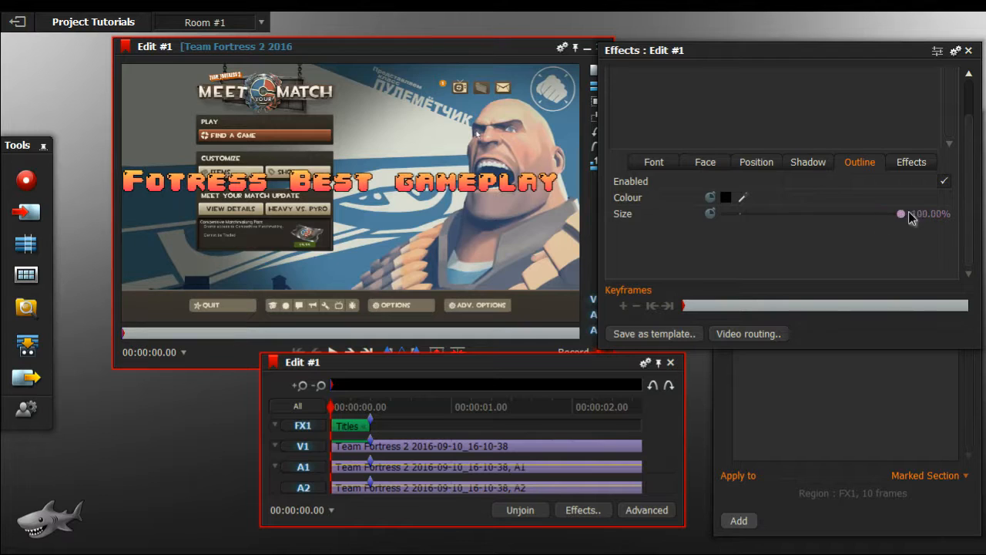
Step: Set the title's In and Out effects to Fade, trying Typewriter as an alternative In effect
left_click(907, 163)
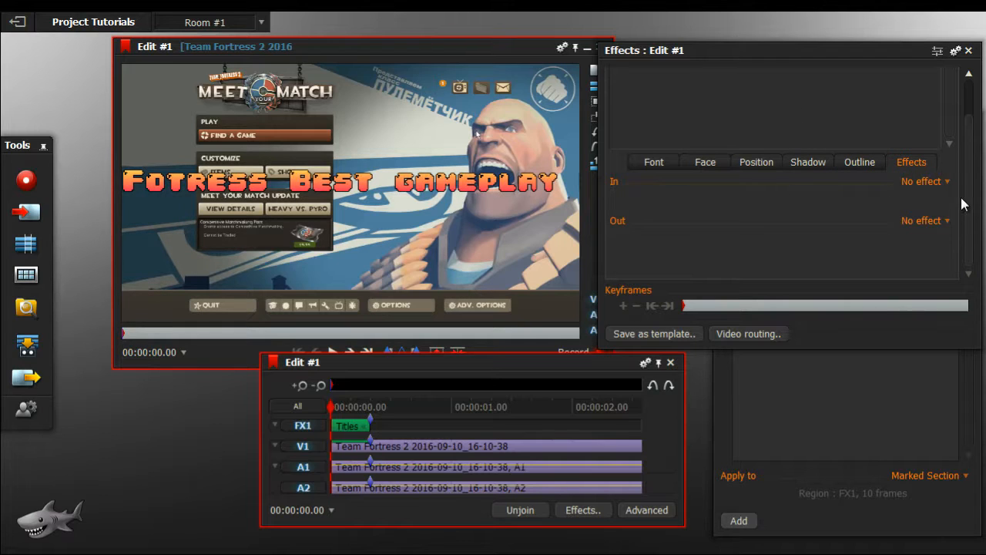
left_click(916, 185)
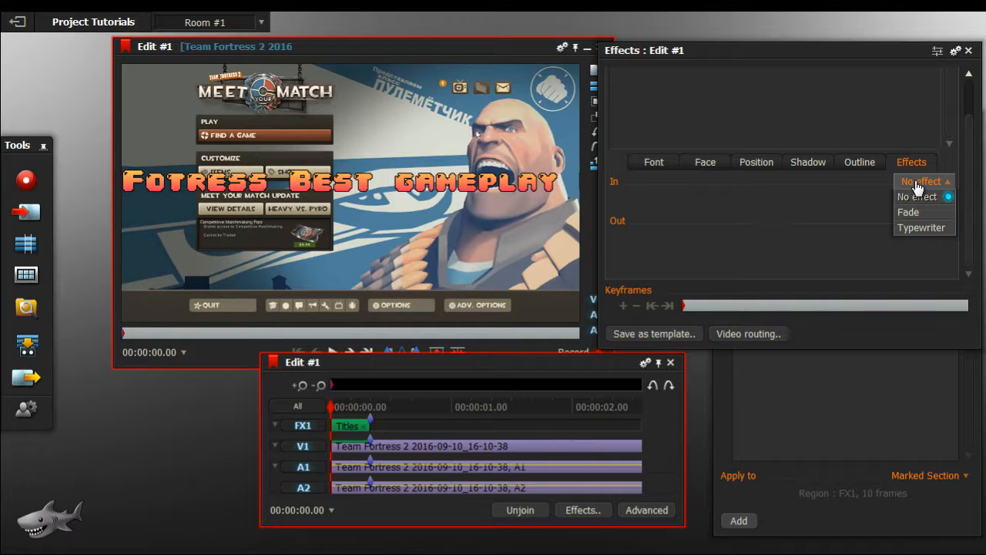
left_click(910, 212)
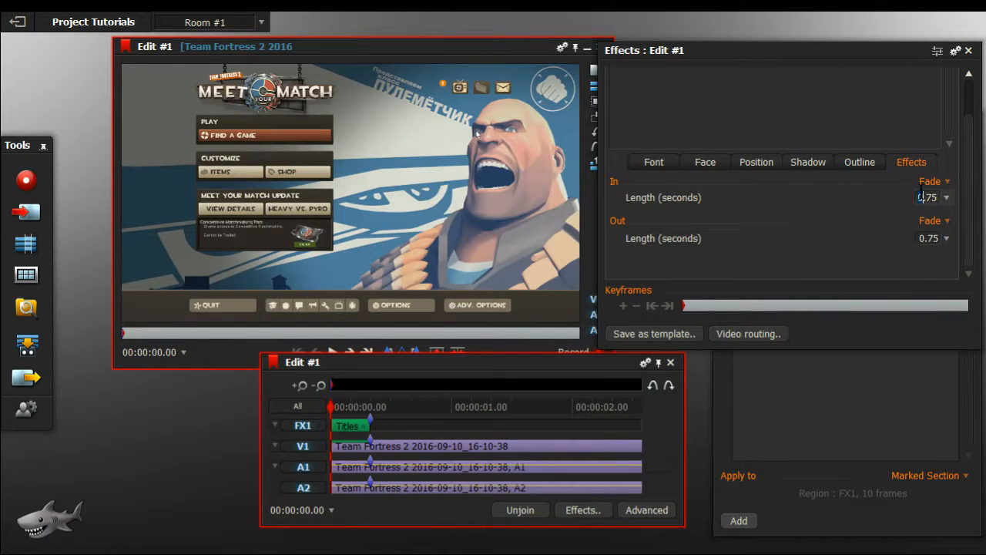
left_click(924, 183)
left_click(924, 227)
left_click(920, 182)
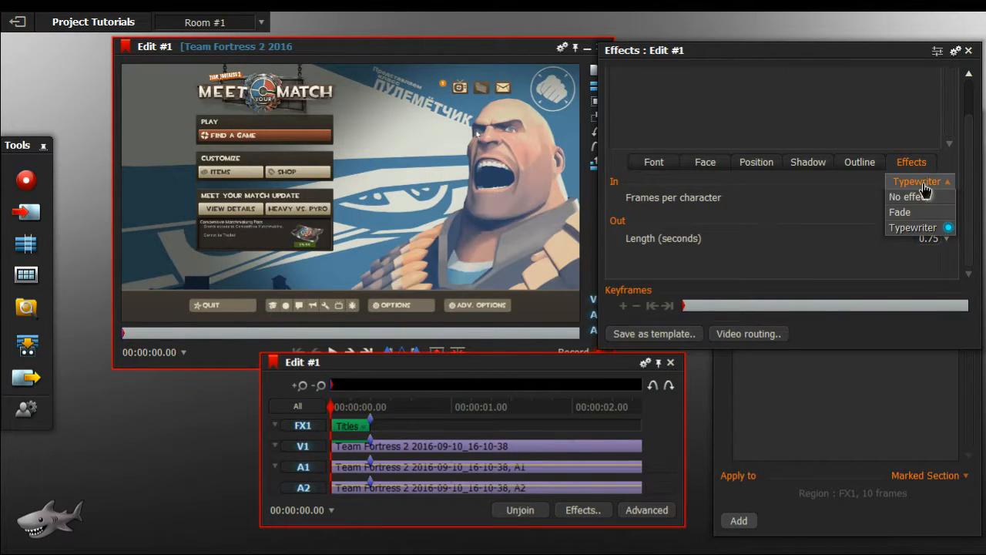
left_click(915, 211)
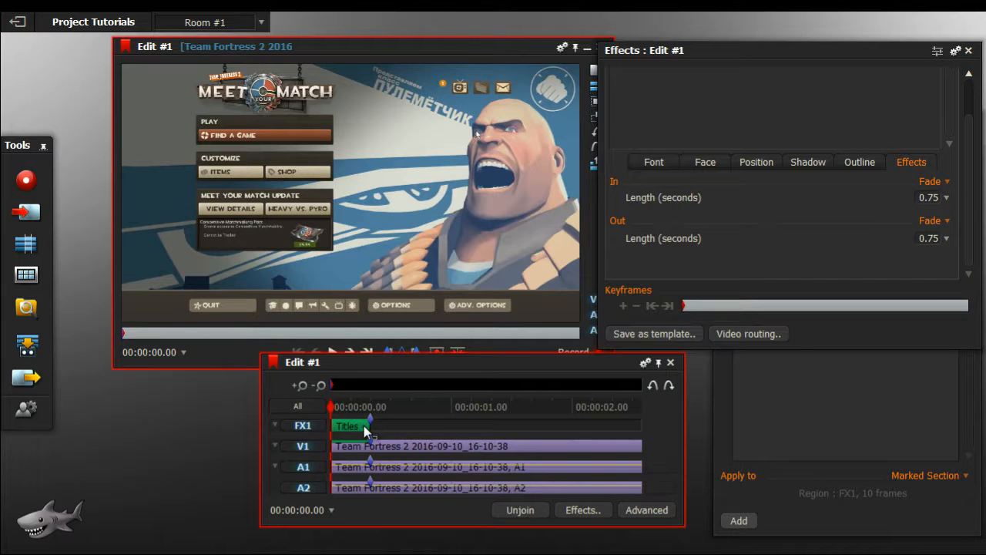
left_click(928, 183)
left_click(925, 214)
left_click(929, 221)
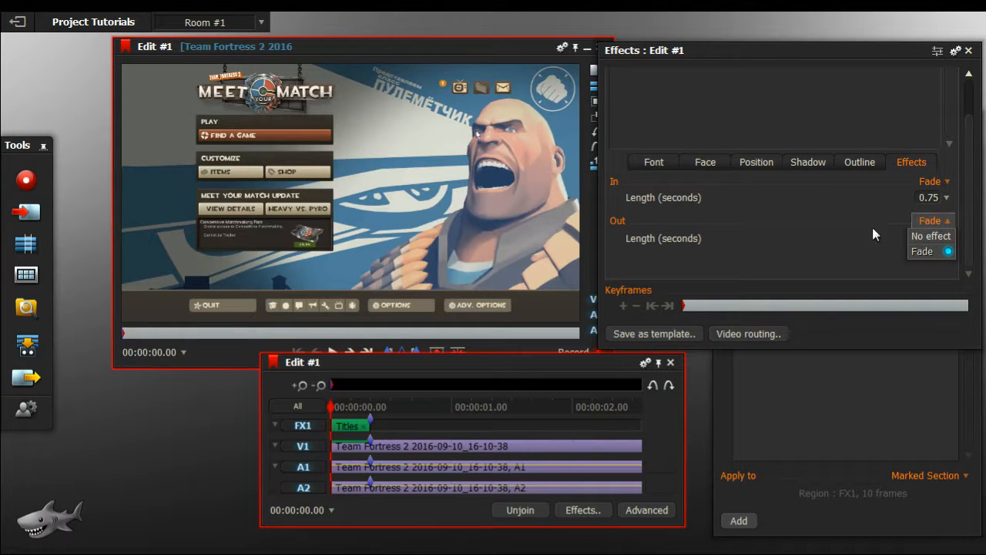
left_click(824, 263)
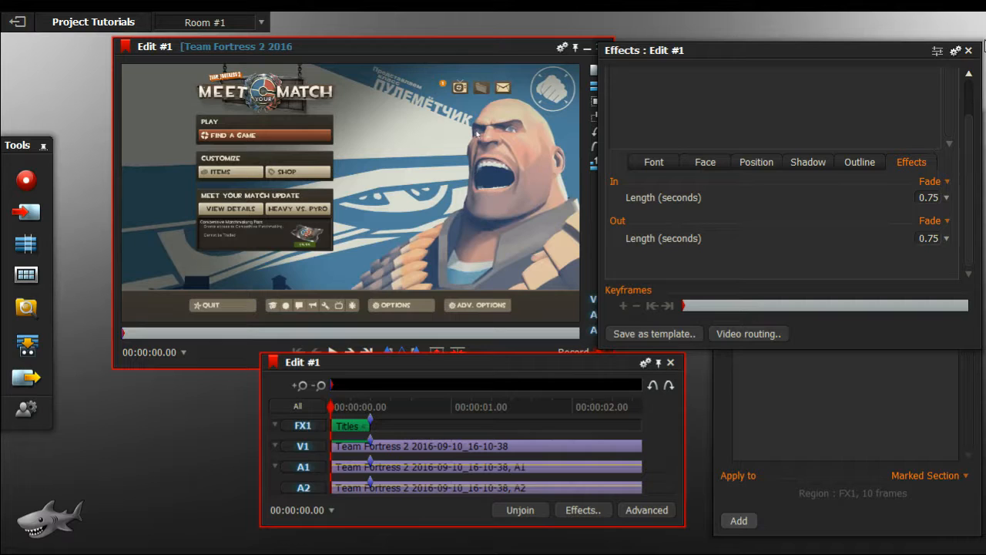
Step: Close the title settings and preview the title's fade with the playhead at 00:00:00.04
left_click(968, 51)
left_click(348, 420)
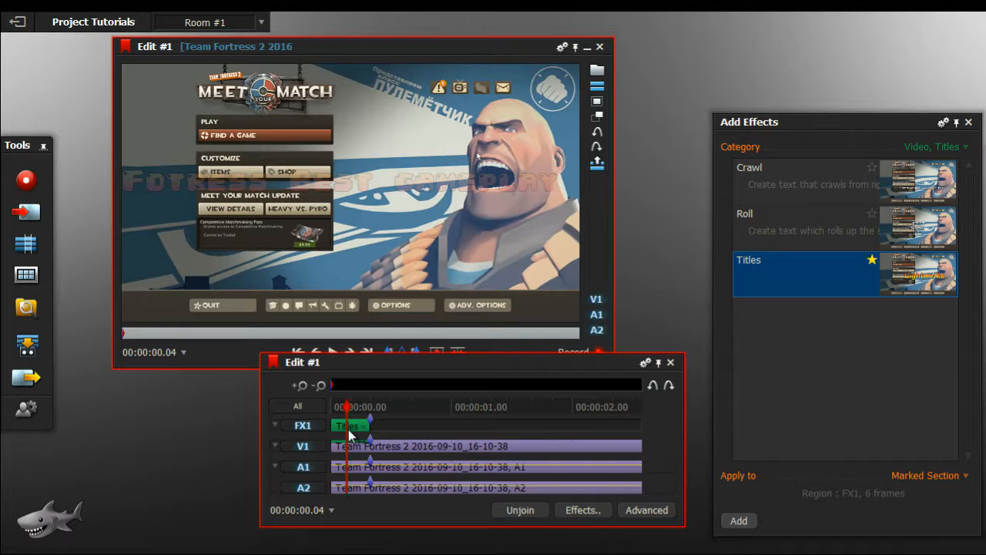
Step: Extend the title clip on the FX1 track so it ends at 00:00:00.23, leaving trim mode with the cuts joined
mouse_move(349, 434)
left_mouse_down()
mouse_move(358, 428)
mouse_move(343, 431)
mouse_move(347, 406)
mouse_move(328, 398)
mouse_move(380, 406)
mouse_move(331, 408)
left_mouse_up()
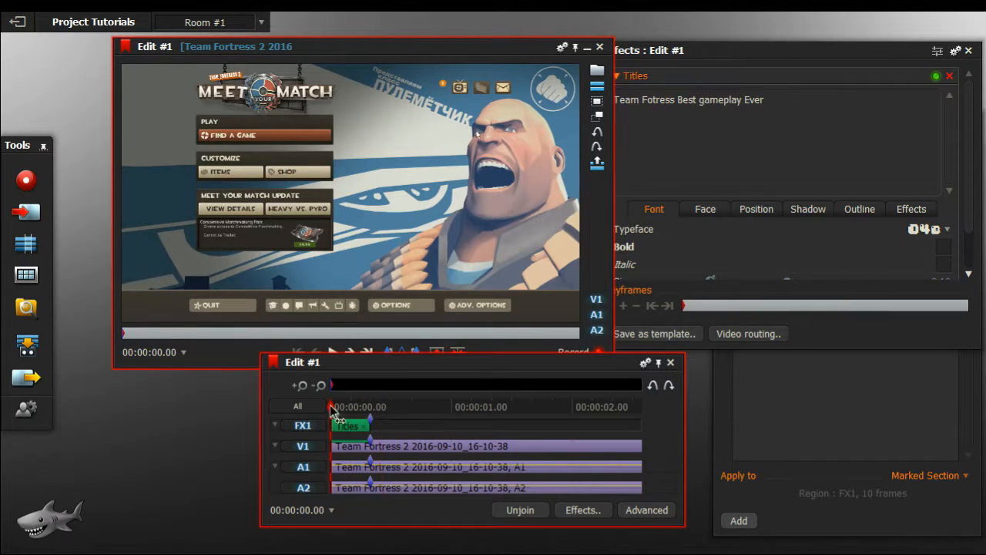
left_click(376, 429)
left_click(377, 429)
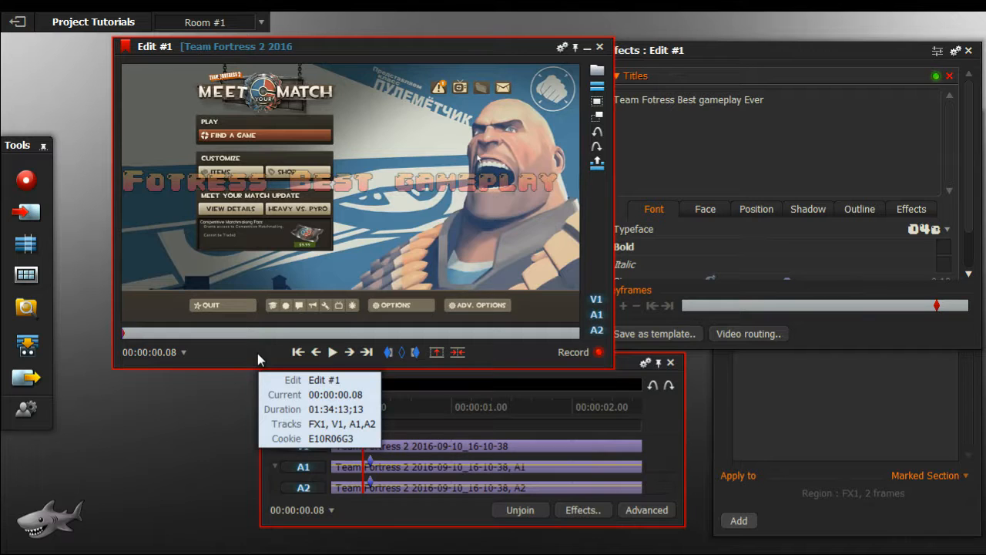
left_click(353, 426)
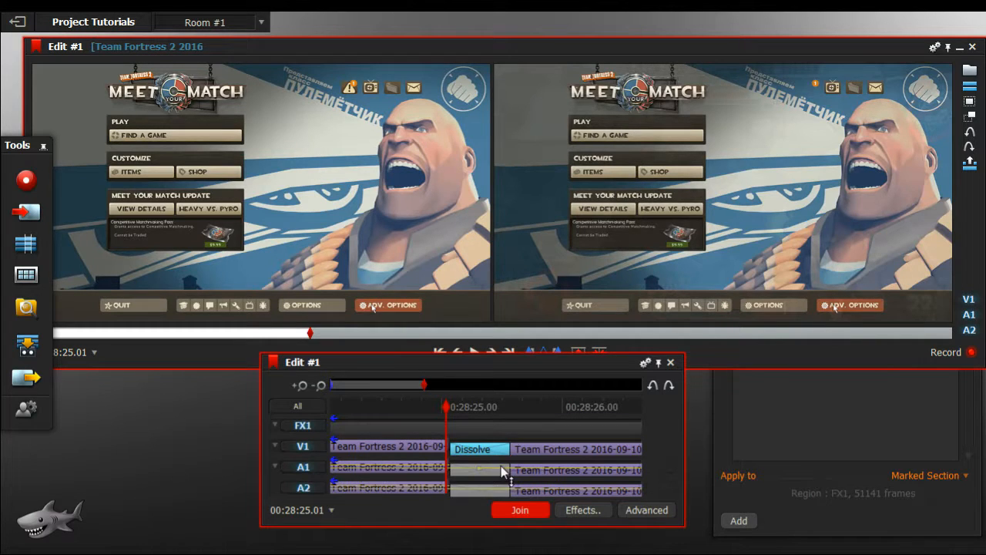
left_click(507, 510)
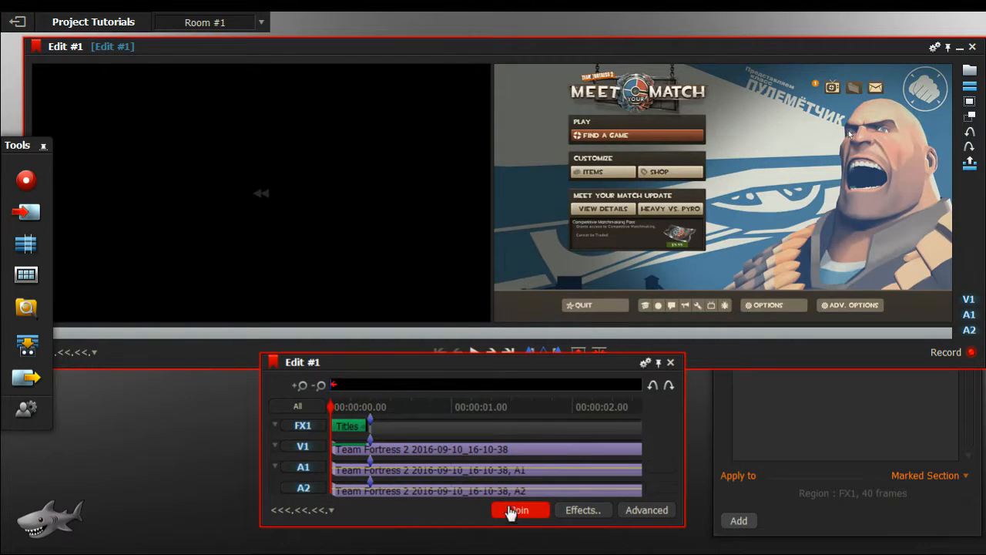
left_click(512, 510)
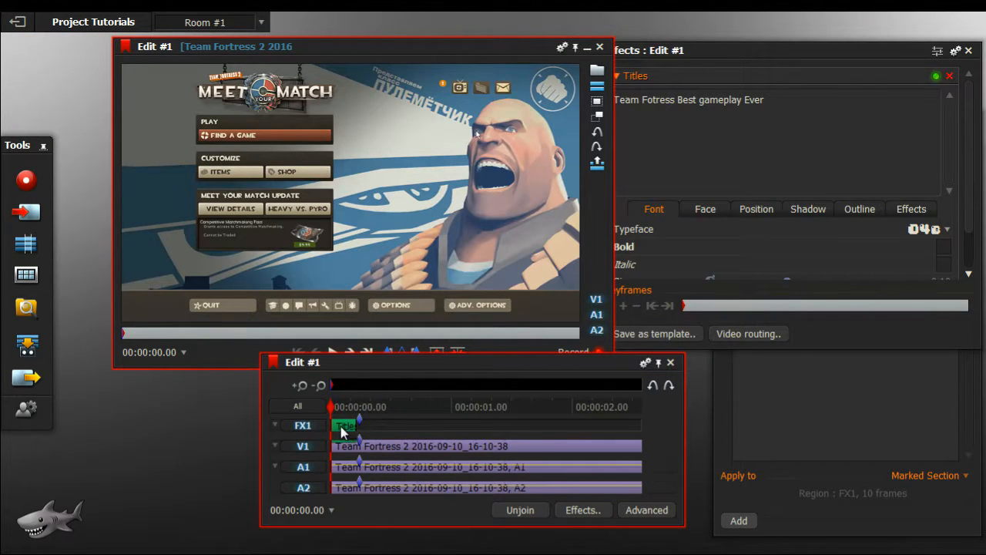
left_click_drag(335, 406, 408, 435)
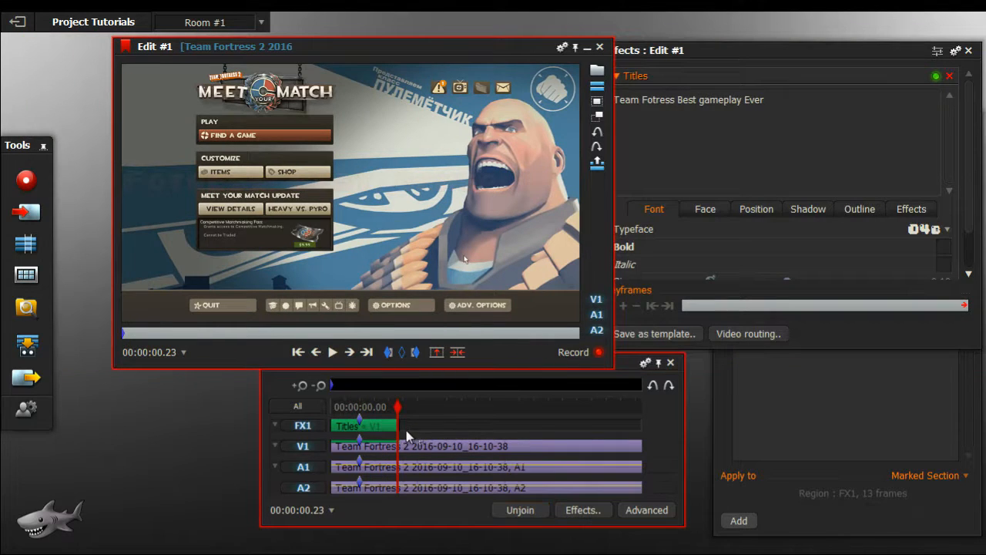
Step: Return the playhead to the start of the edit and play it to preview the lengthened title
left_click(333, 420)
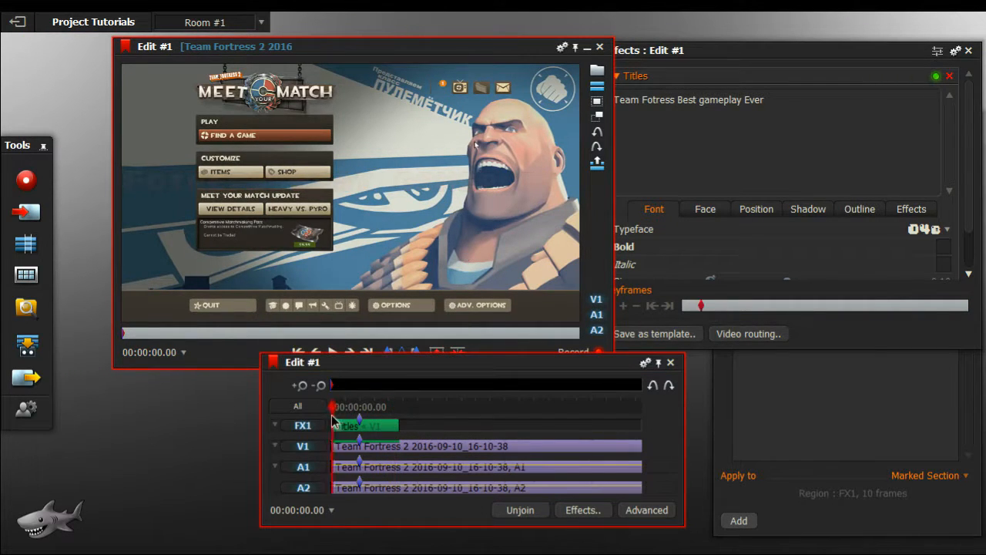
left_click_drag(334, 408, 309, 408)
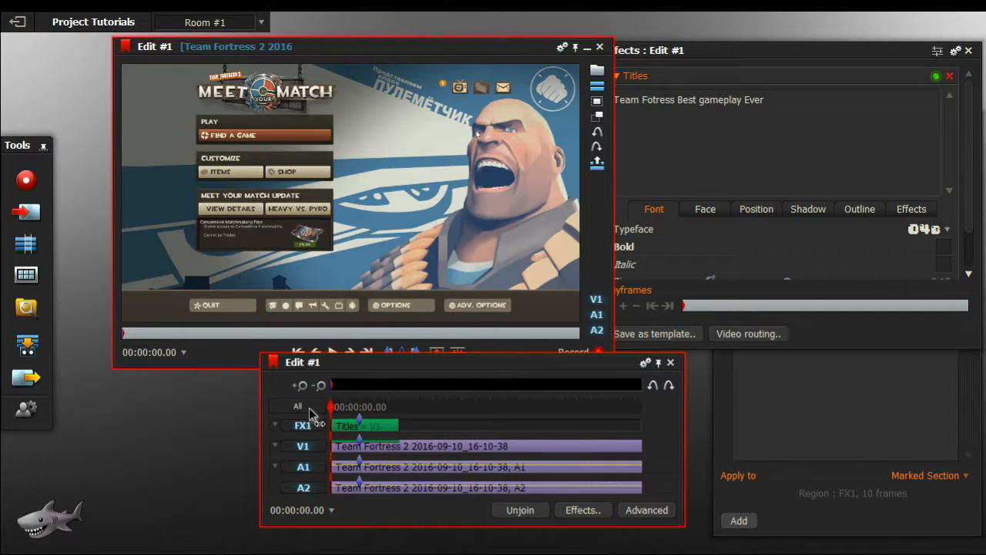
left_click(333, 351)
left_click(336, 351)
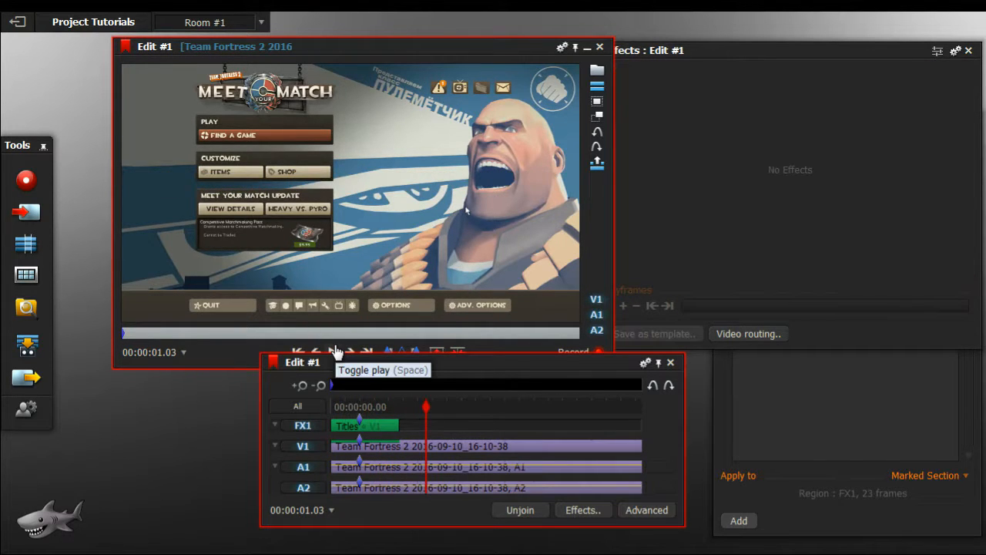
Step: Rejoin the cut points selected for trimming and close the title's effect settings
left_click(427, 426)
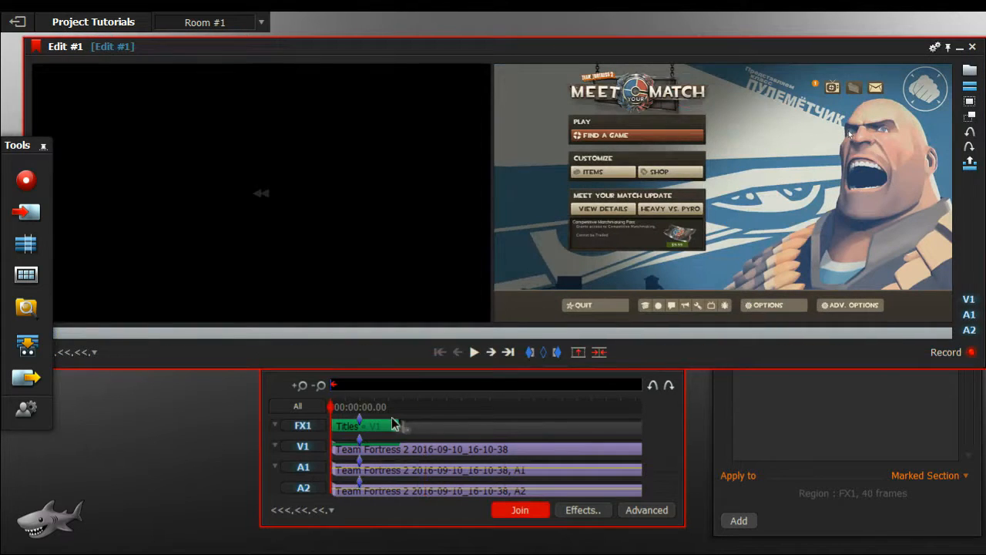
left_click(516, 510)
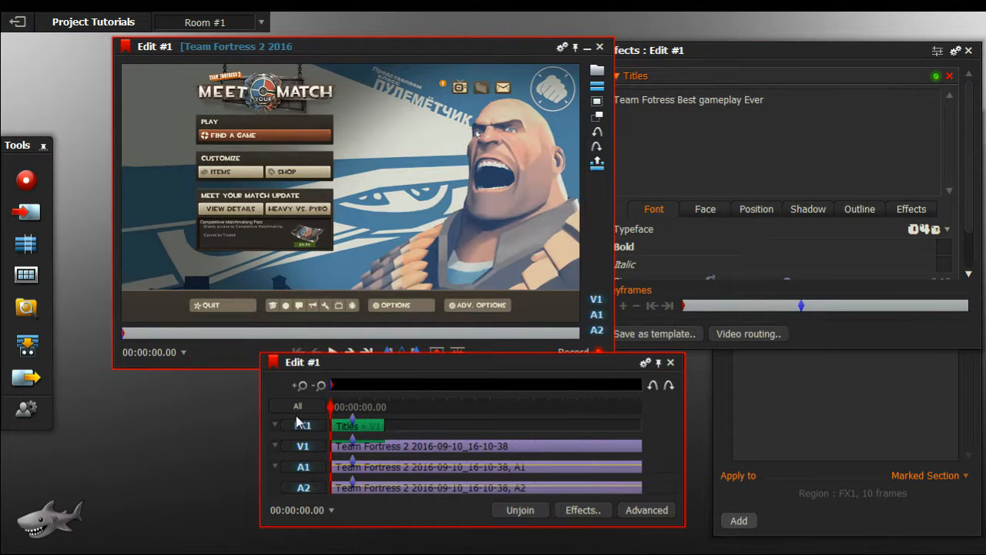
left_click(968, 50)
left_click_drag(330, 406, 775, 415)
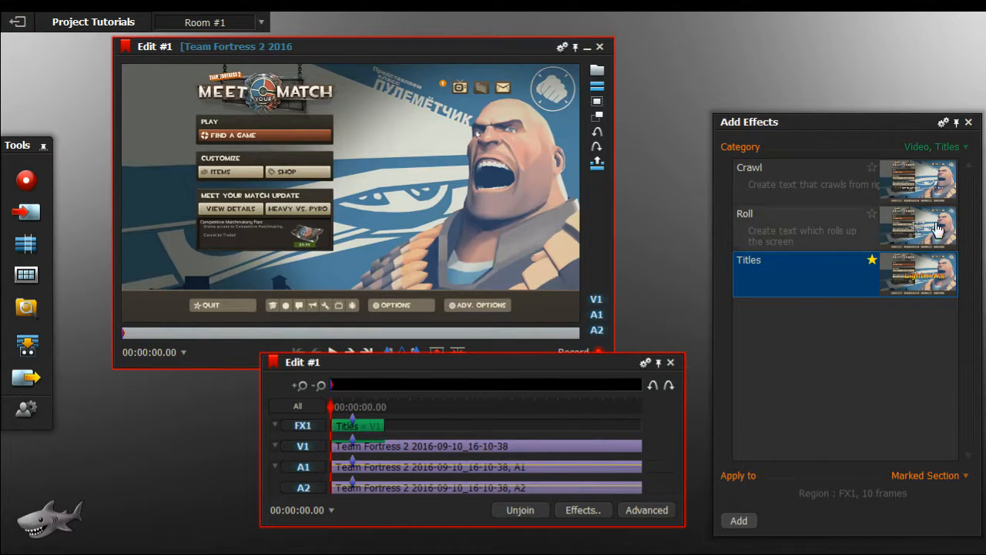
Step: Look over the available video effect categories and scrub through the start of the timeline
left_click(953, 151)
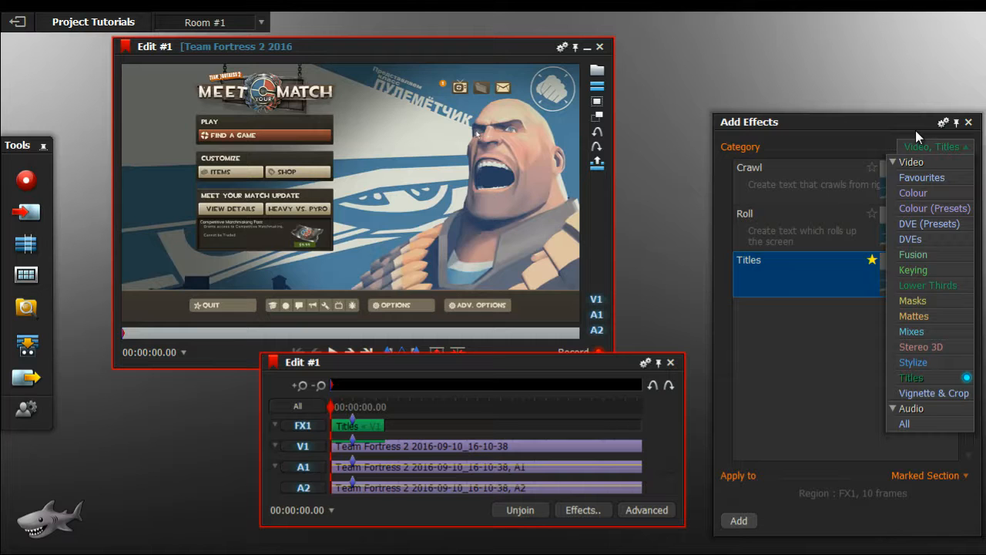
left_click(511, 367)
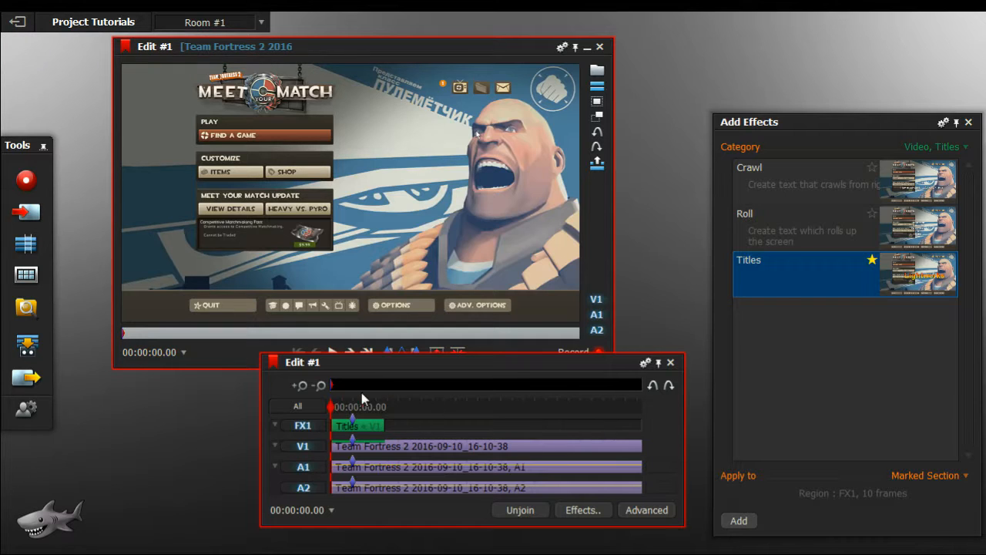
left_click_drag(331, 405, 499, 433)
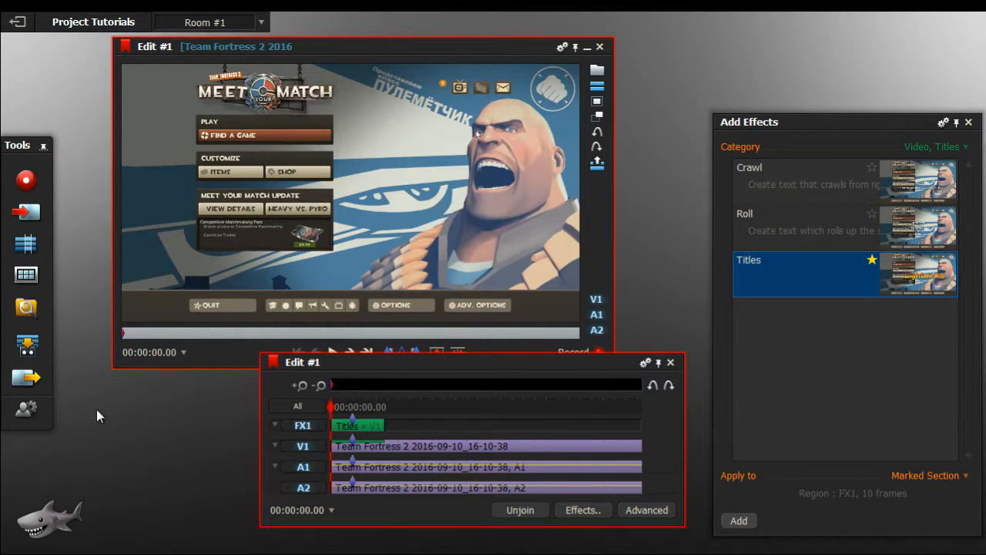
Step: Open the export settings for Edit #1 and keep the Vimeo size at 1080p, trying 720p as an alternative
left_click(31, 383)
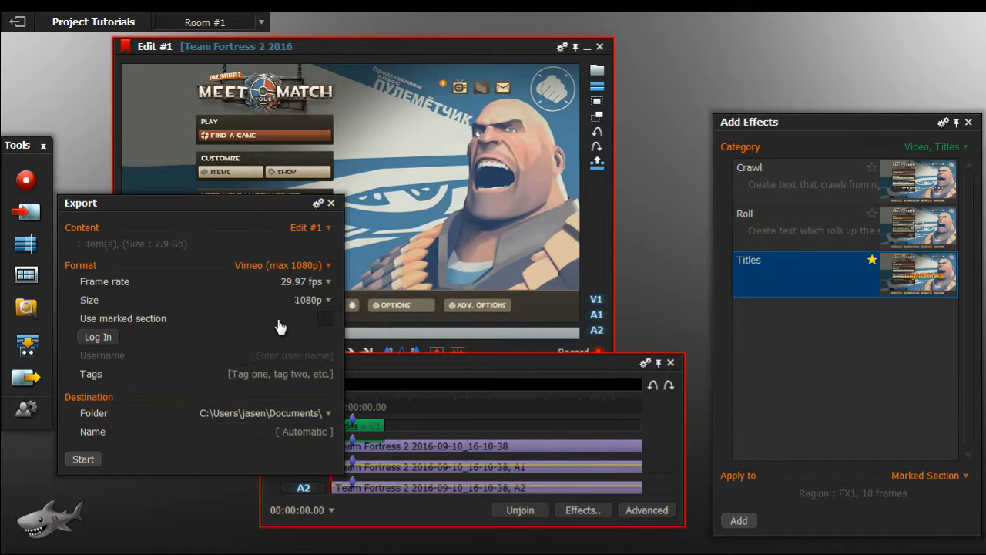
left_click(330, 299)
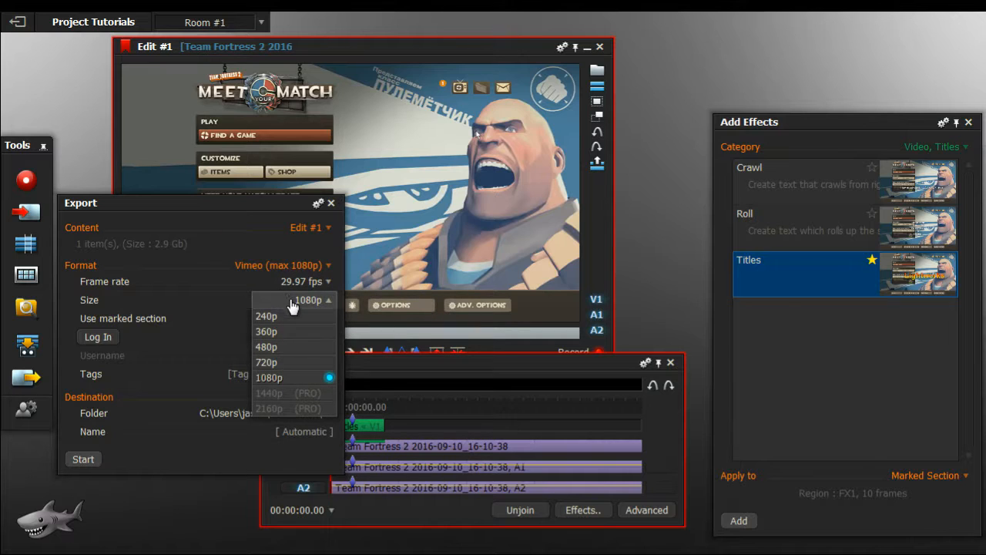
left_click(322, 361)
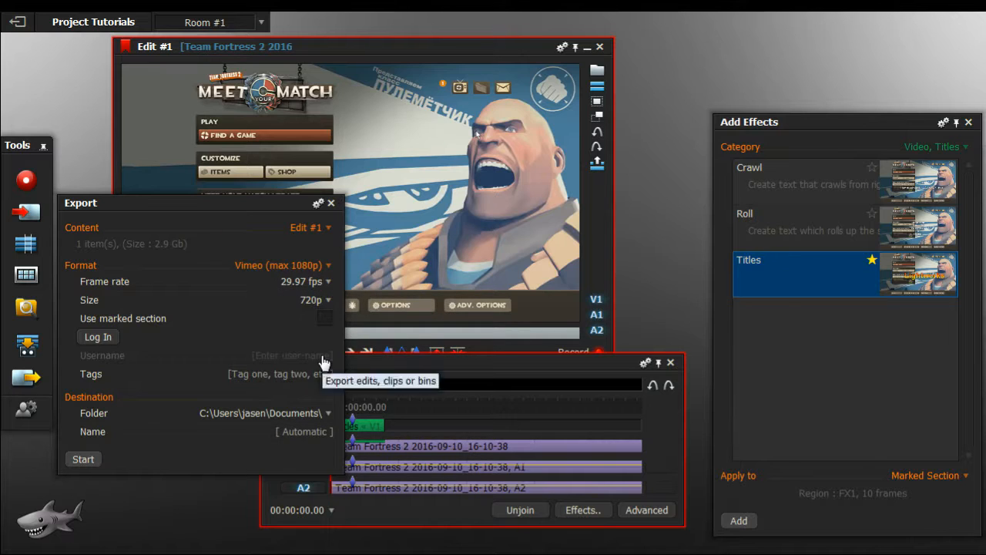
left_click(313, 300)
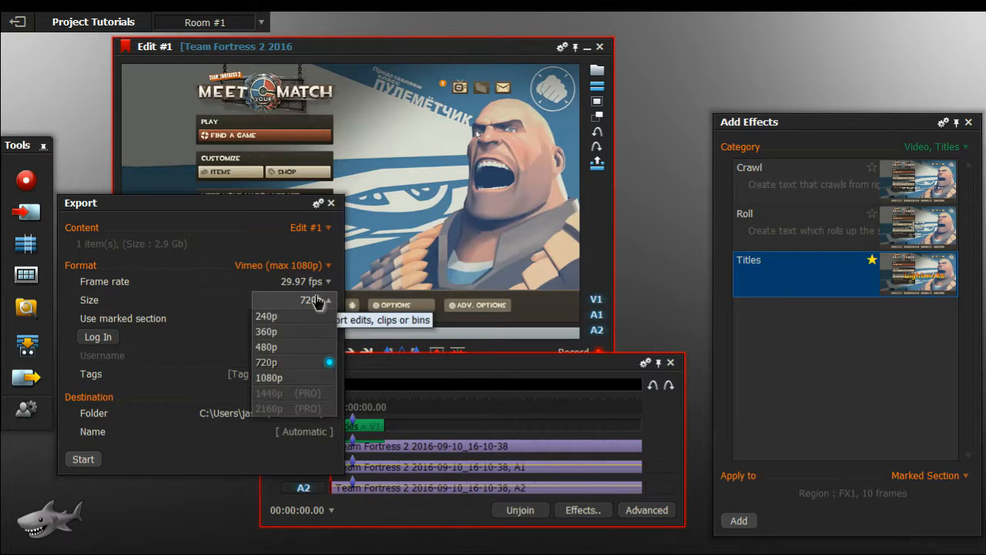
left_click(310, 376)
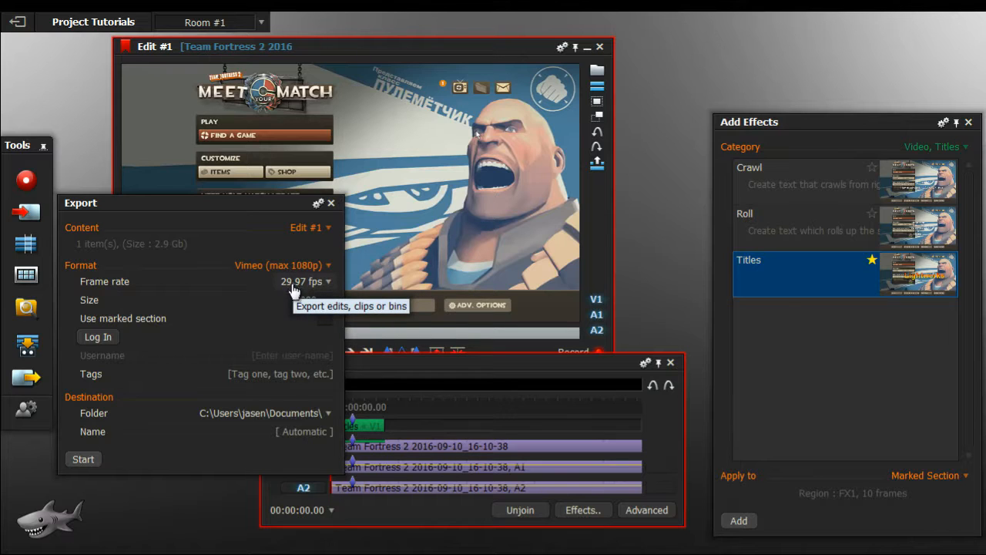
Step: View the export destination folders and close the folder browser without choosing another one
left_click(248, 422)
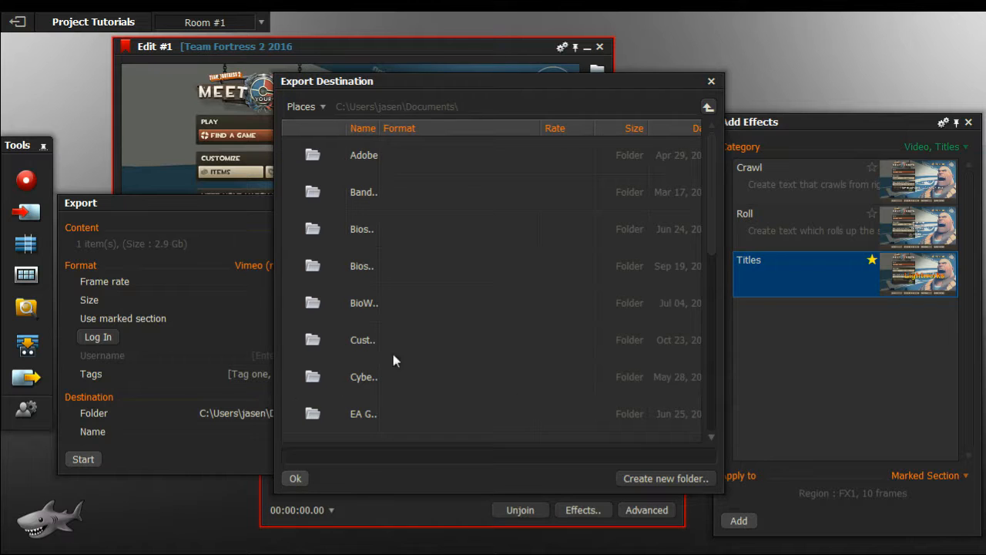
left_click(711, 81)
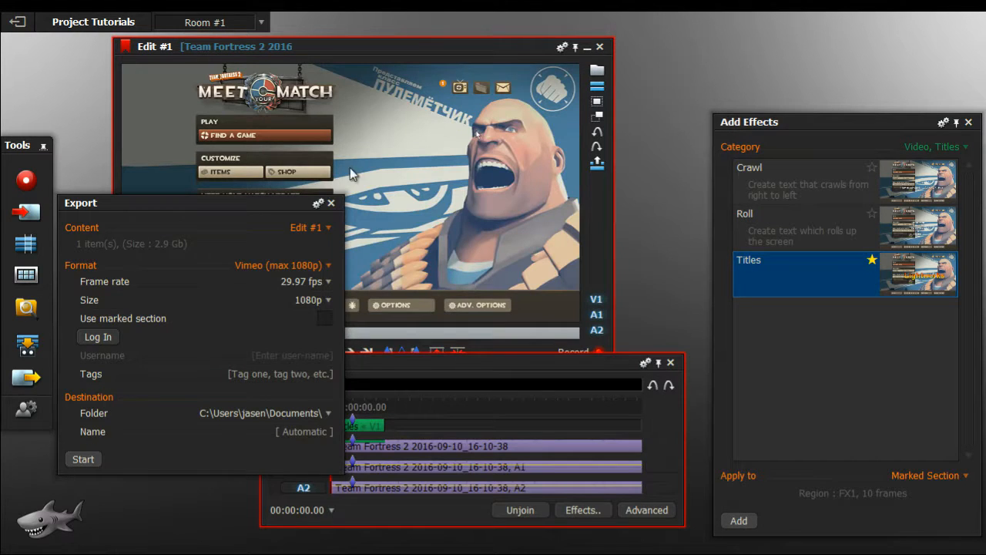
Step: Set the export format to YouTube (max 720p), comparing its options with those of Vimeo (max 1080p)
left_click(312, 266)
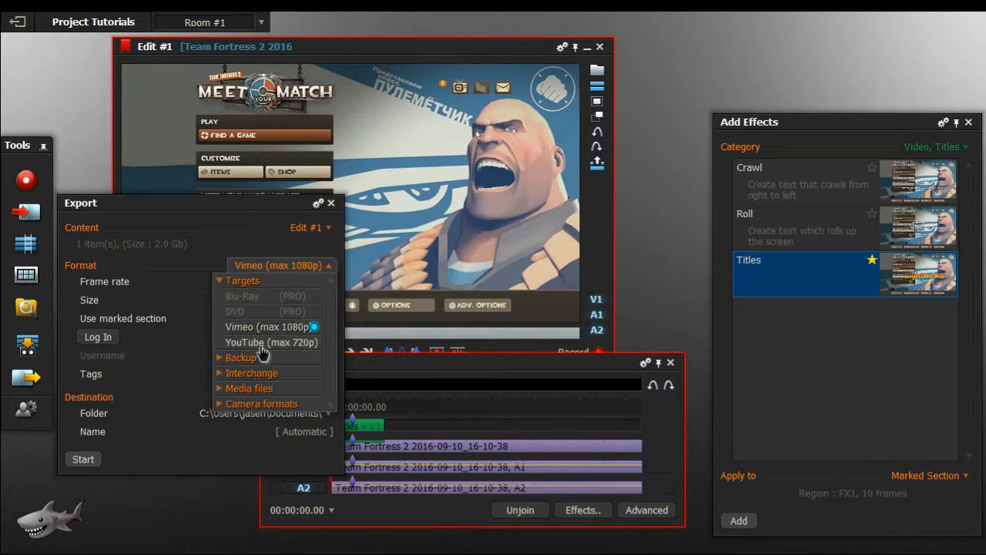
left_click(261, 351)
left_click(273, 265)
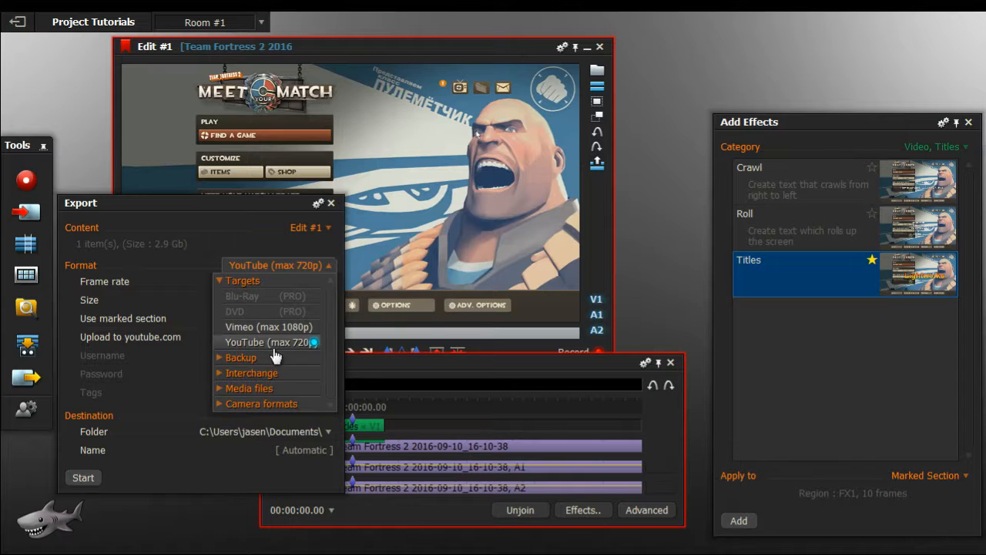
left_click(298, 263)
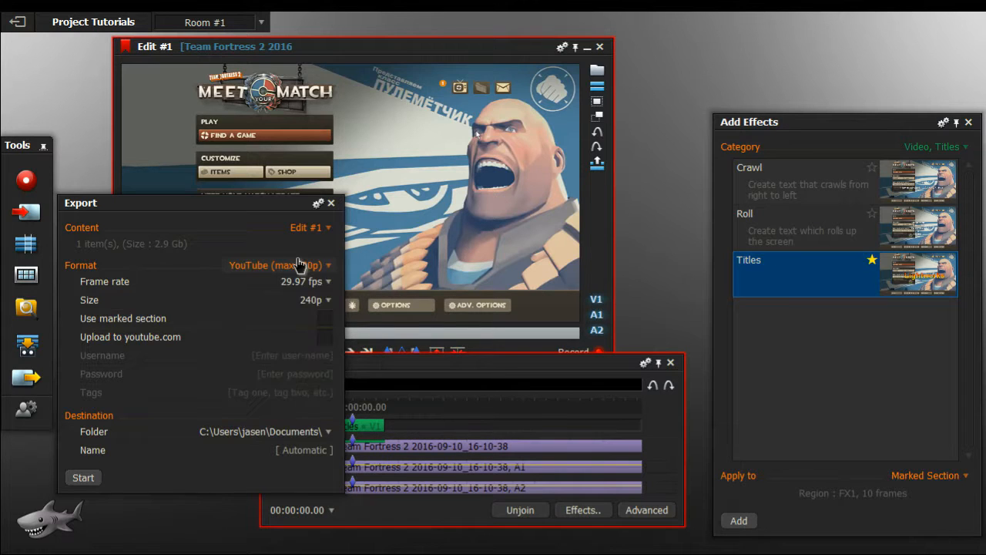
left_click(299, 268)
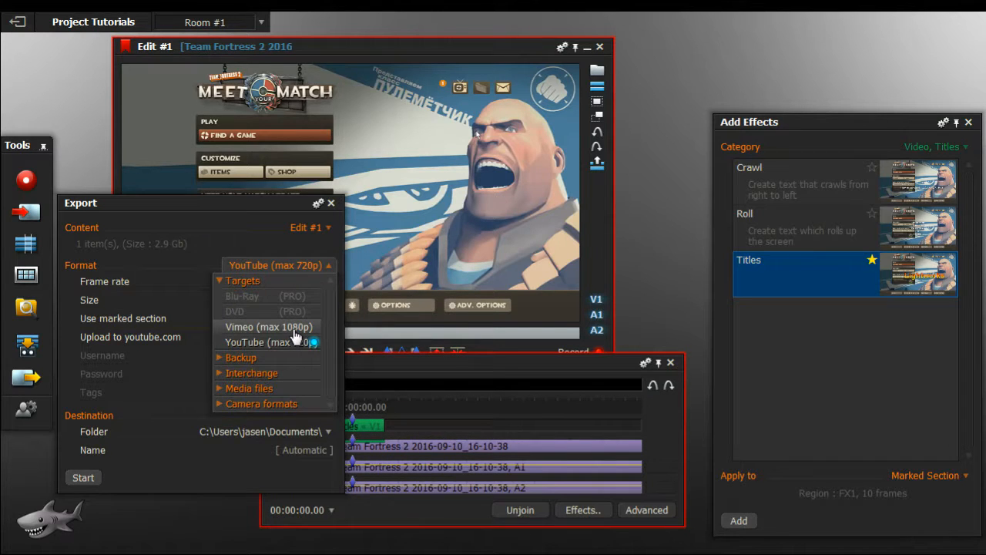
left_click(293, 328)
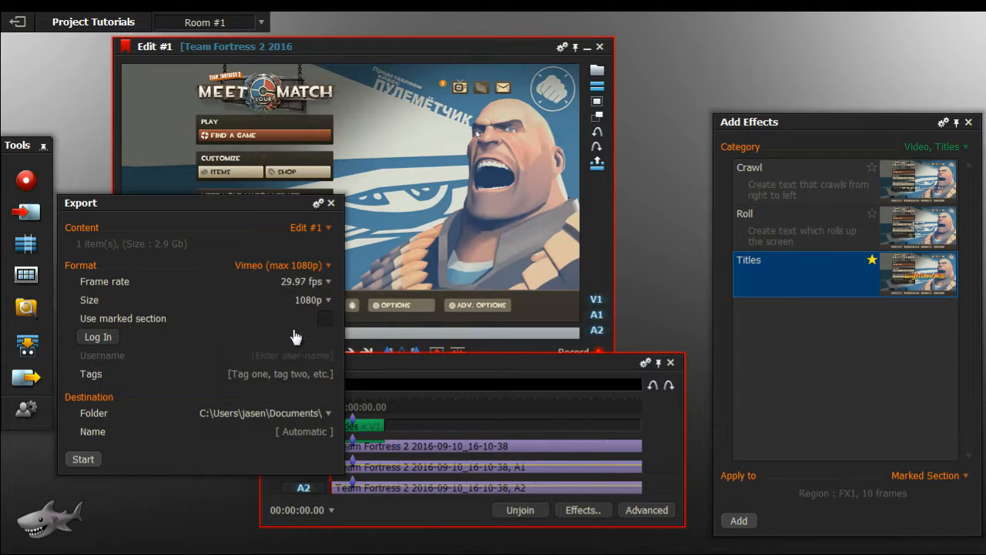
left_click(312, 266)
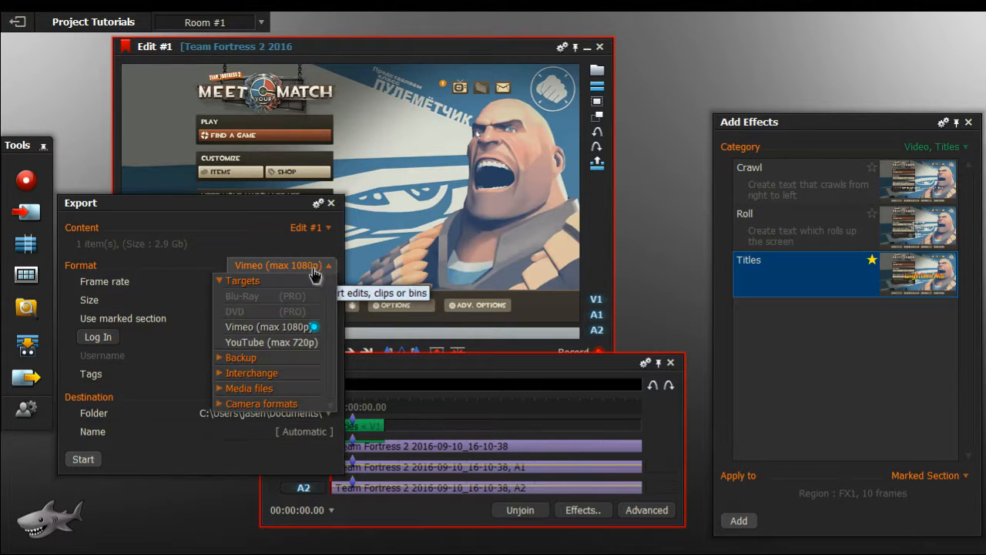
left_click(315, 343)
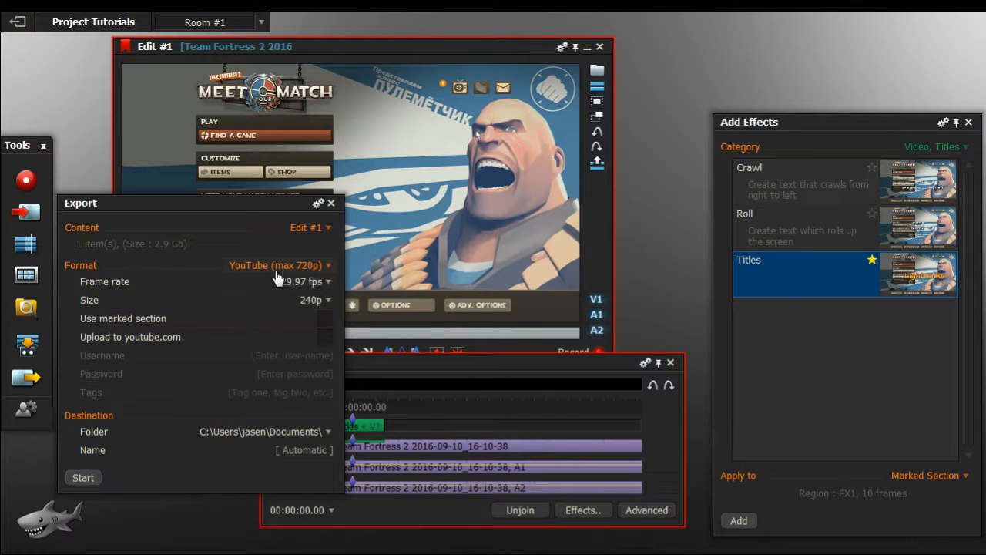
left_click(275, 268)
left_click(282, 342)
Step: Set the YouTube export's frame rate to 30 fps, trying 29.97 and 59.94 fps as alternatives, and its size to 720p
left_click(300, 282)
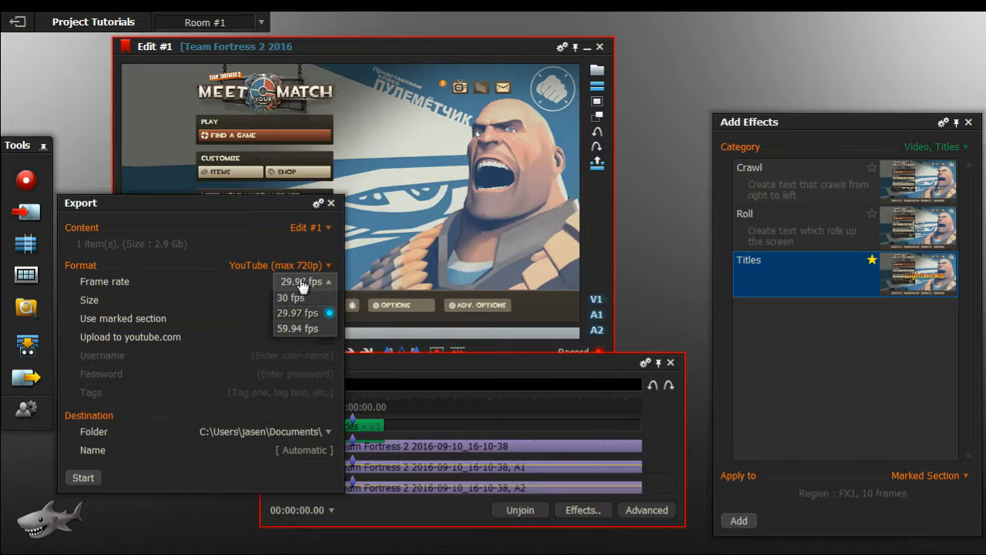
left_click(302, 297)
left_click(306, 282)
left_click(302, 313)
left_click(302, 282)
left_click(302, 331)
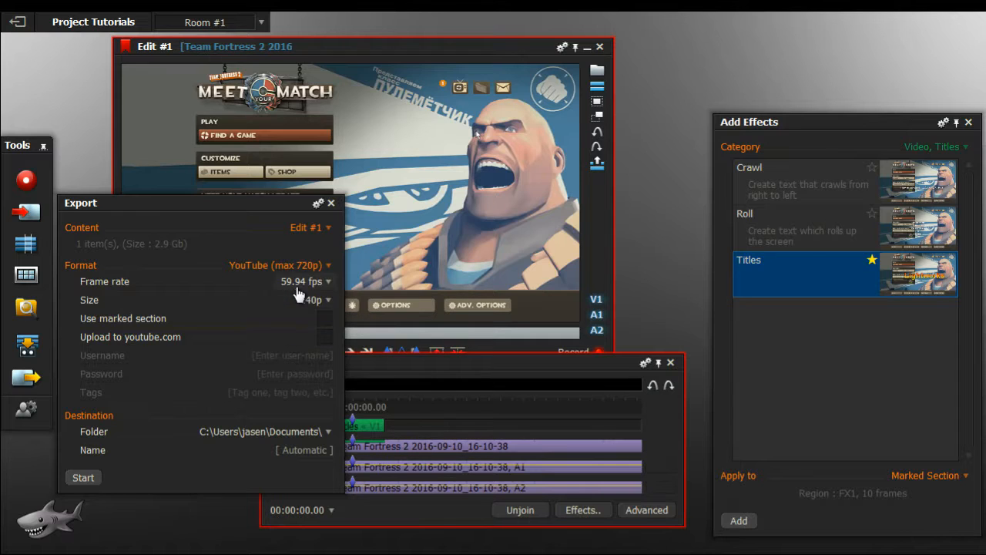
left_click(298, 282)
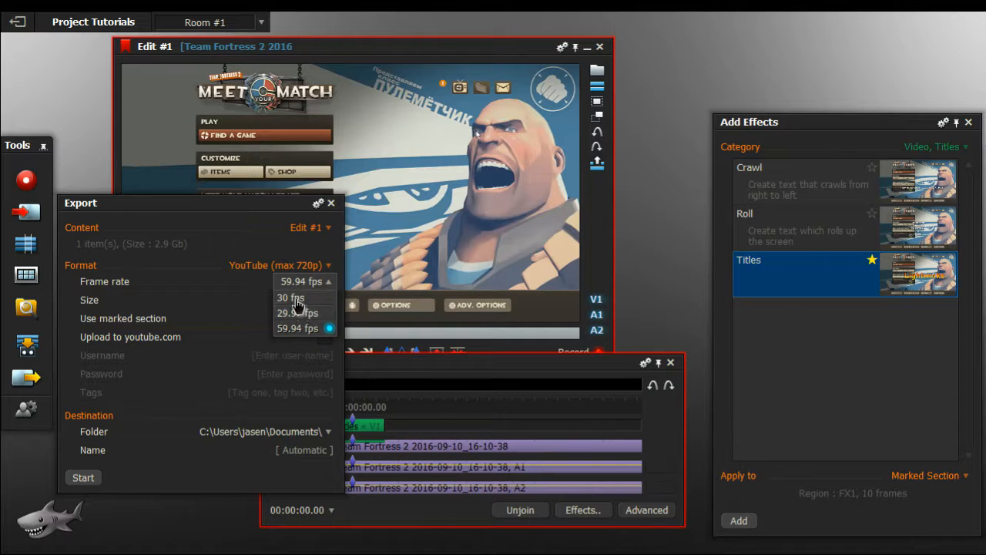
left_click(300, 297)
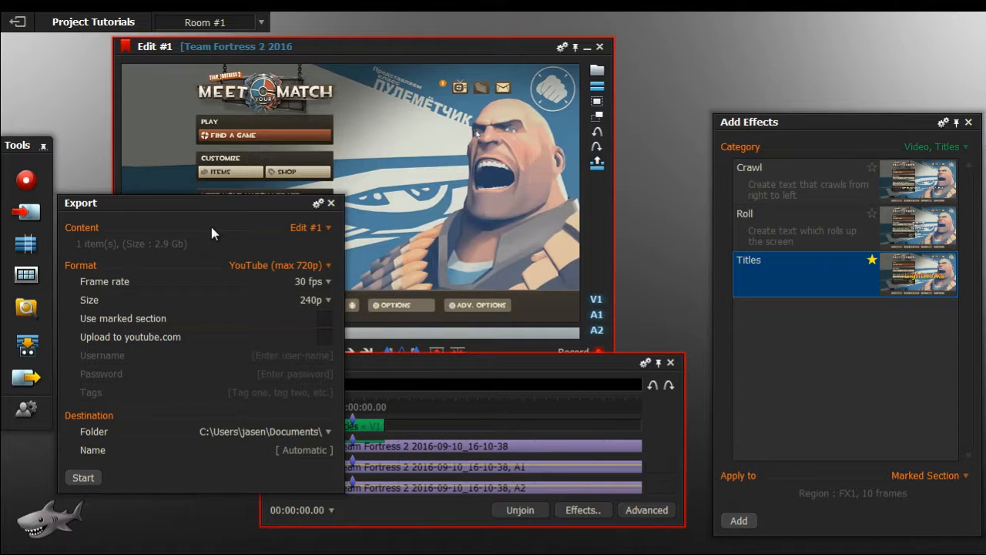
left_click(316, 301)
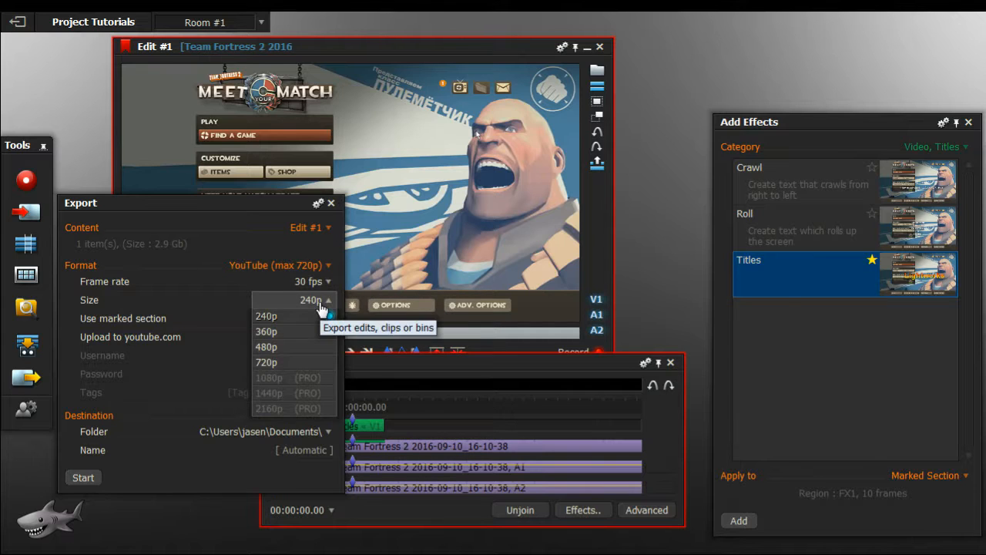
left_click(302, 362)
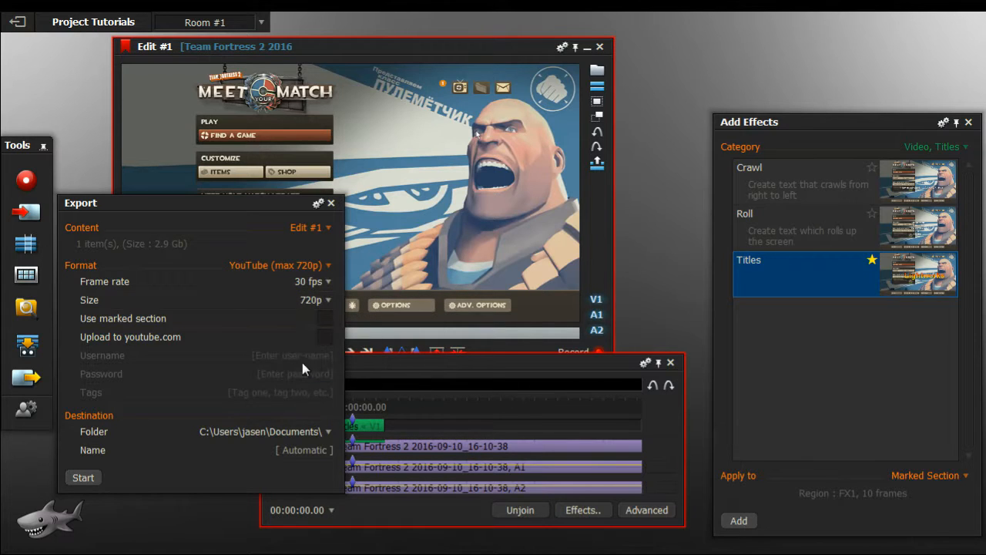
Step: Set the export destination to the youtube folder on the Desktop
left_click(285, 433)
scroll(361, 348, "down", 5)
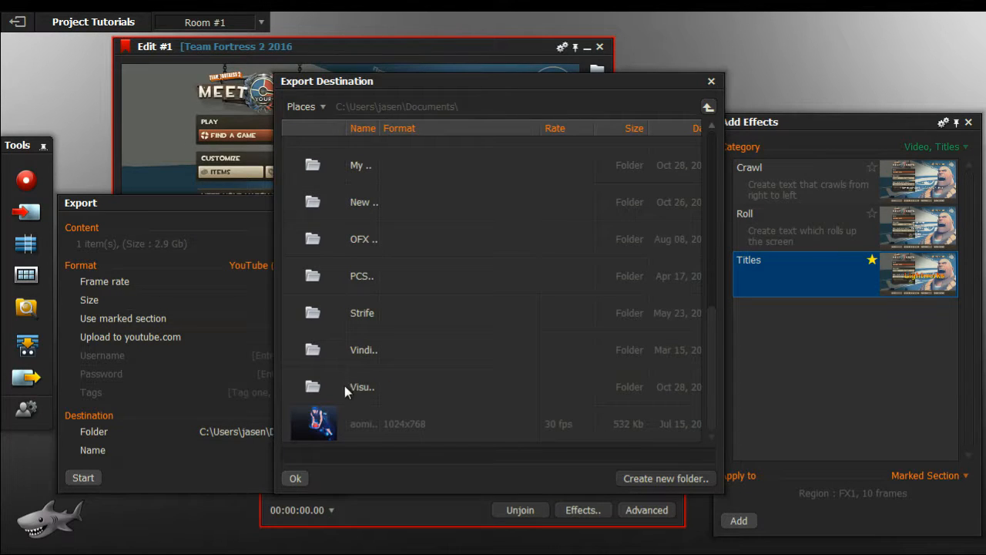
left_click(322, 106)
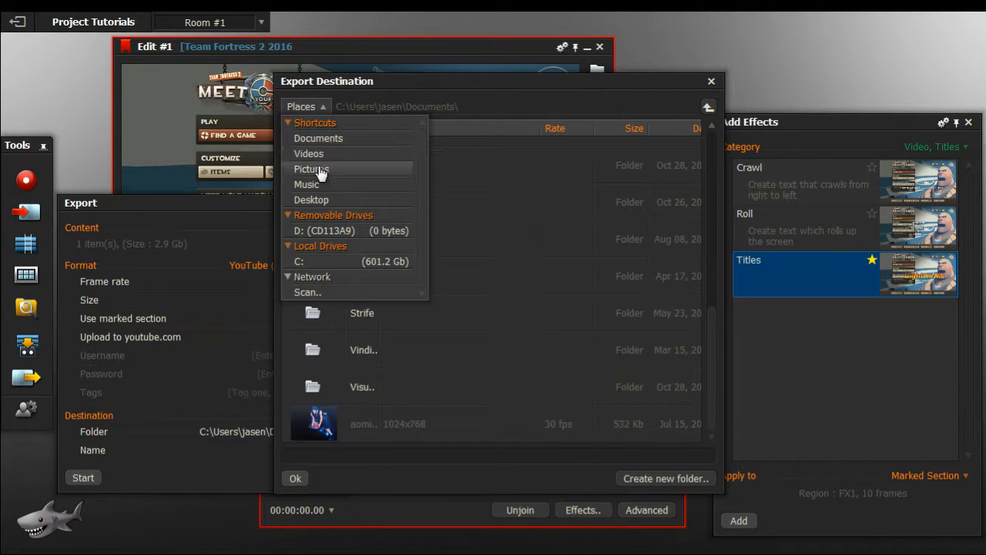
left_click(321, 202)
scroll(371, 344, "down", 4)
left_click(370, 342)
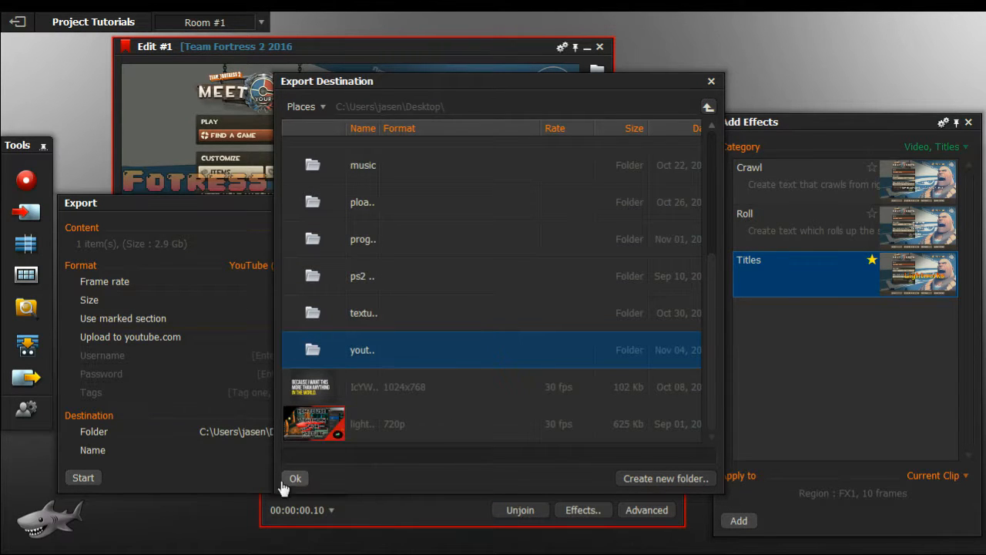
left_click(293, 479)
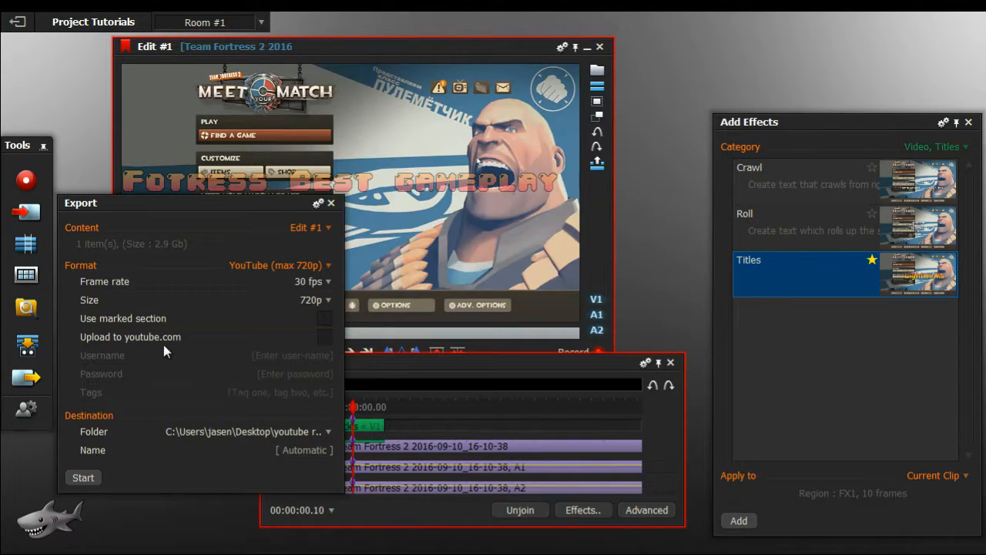
Step: Try the Upload to youtube.com option in the export settings and leave it off
left_click_drag(293, 274, 302, 281)
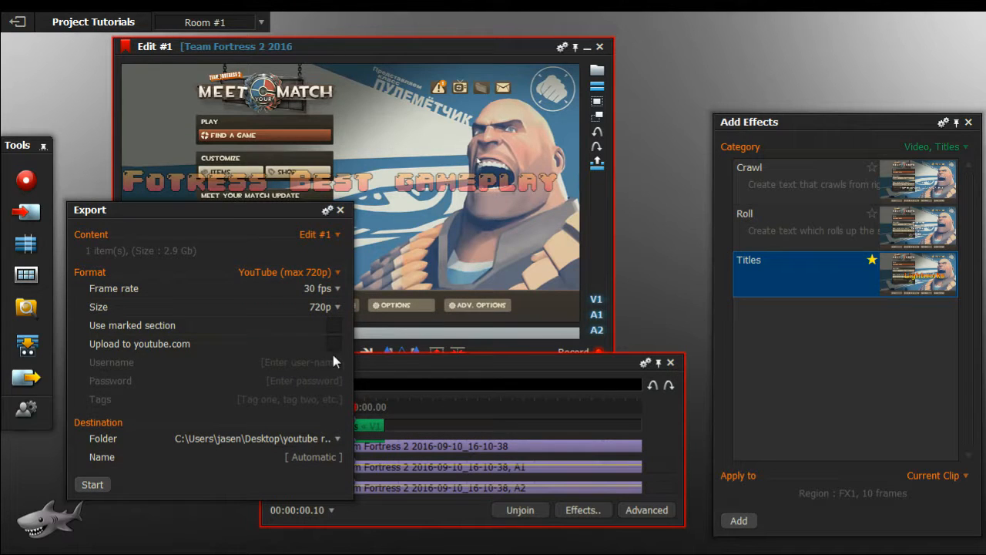
left_click(334, 344)
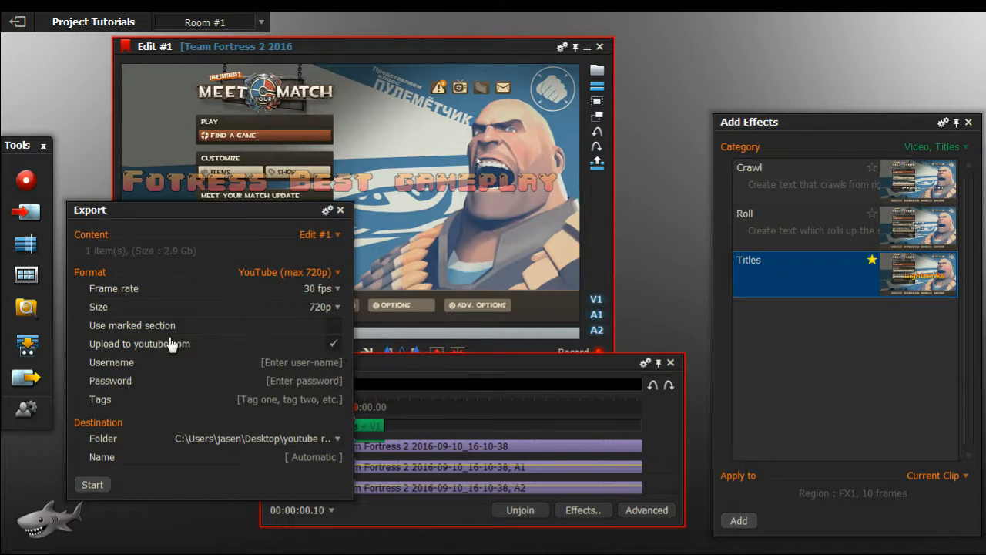
left_click(333, 345)
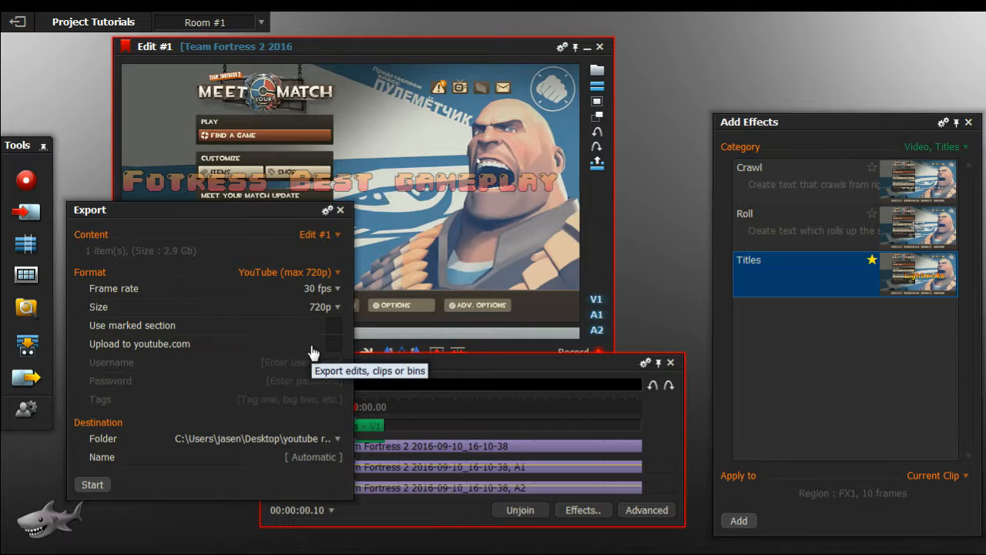
left_click(333, 345)
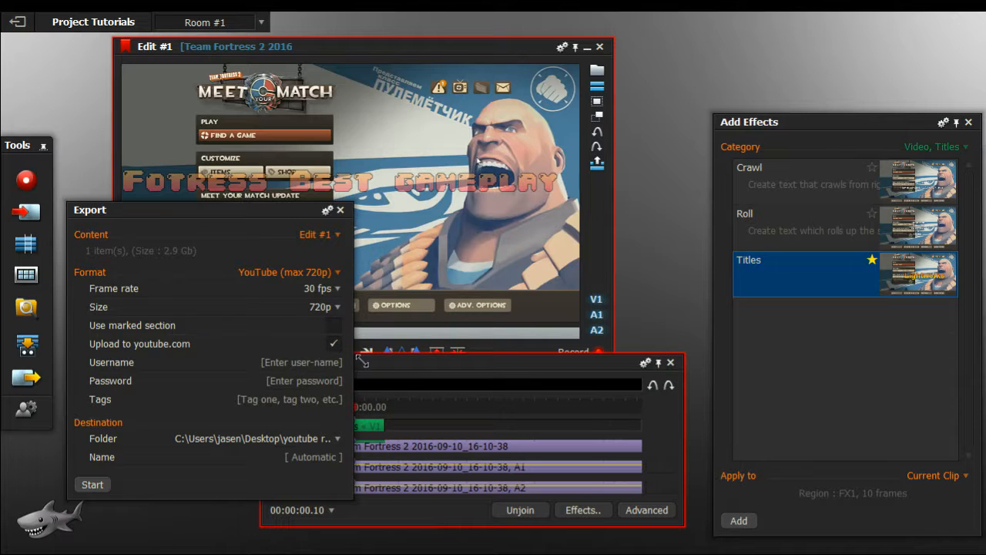
left_click(333, 345)
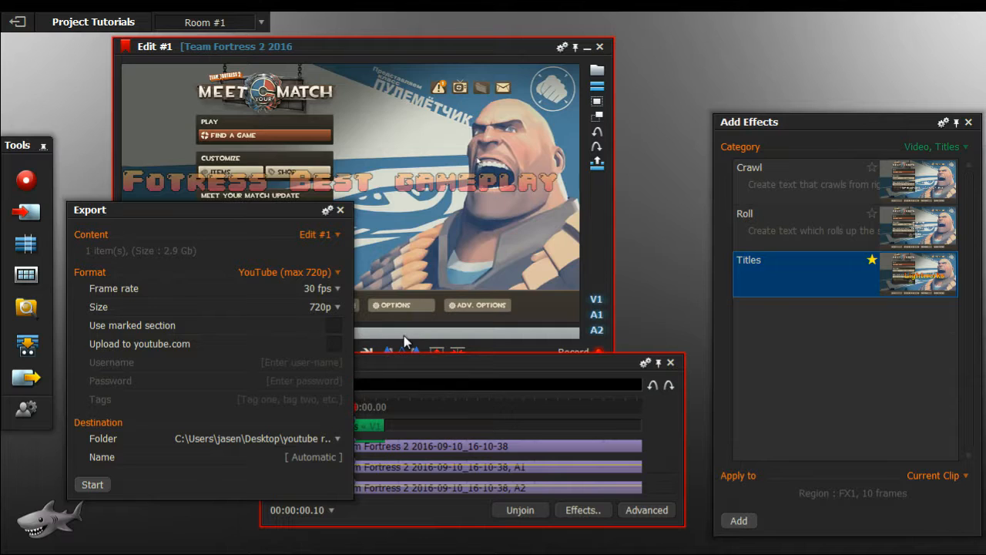
left_click(333, 344)
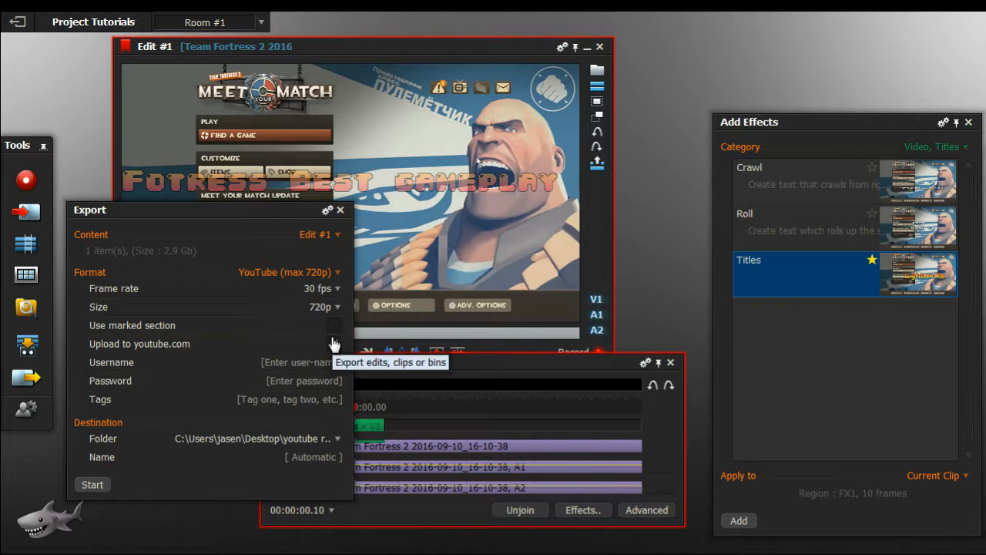
left_click(333, 343)
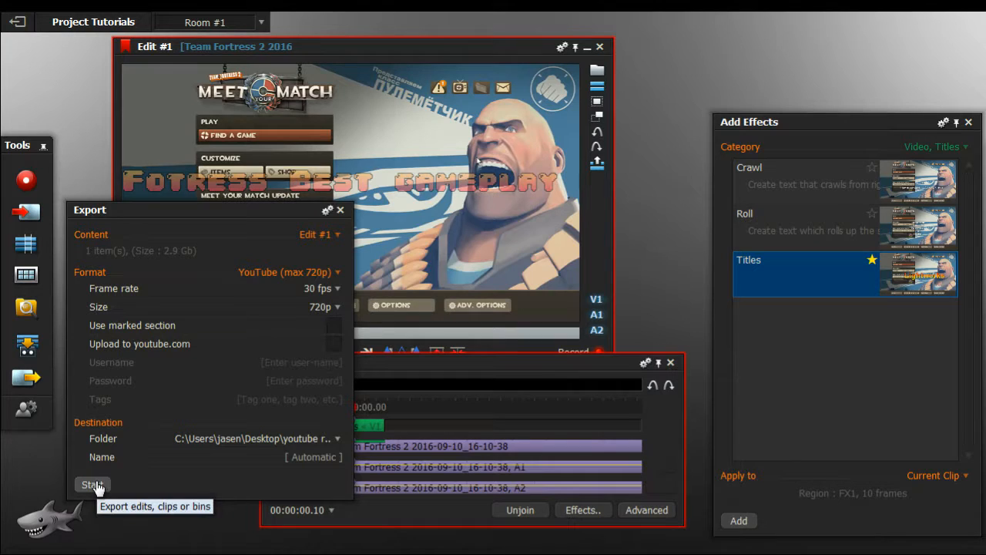
Step: Name the exported file teamfortress 2 and start the export
left_click(310, 454)
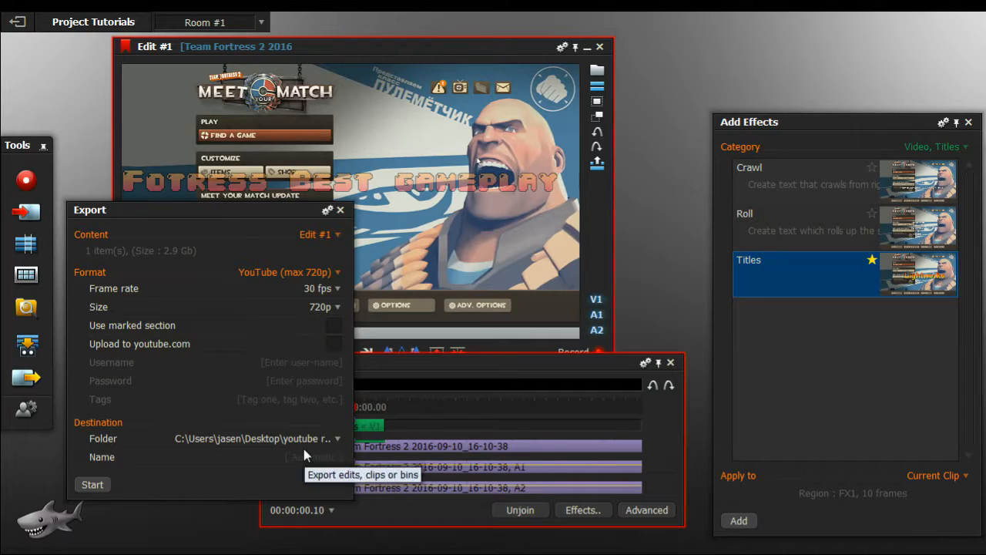
type("teamfortress 2")
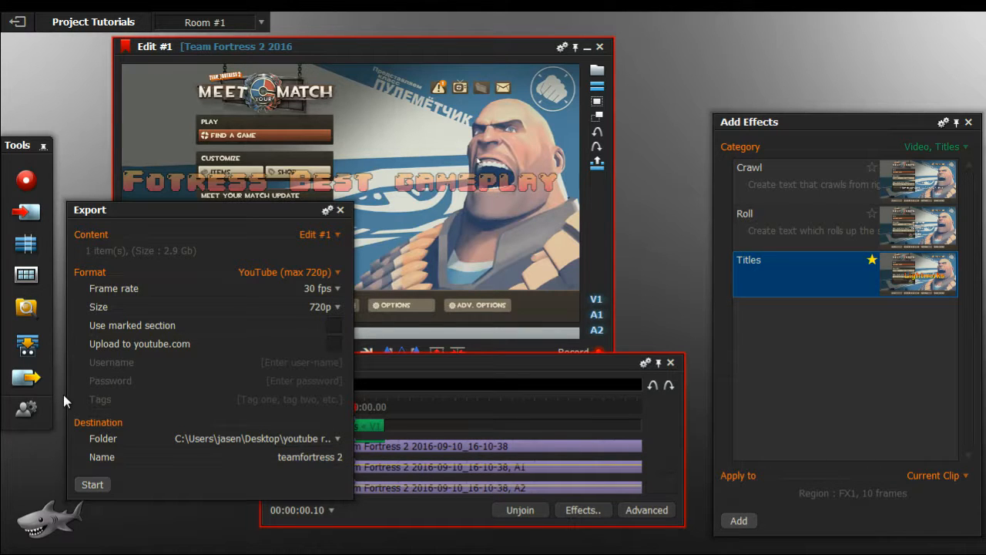
left_click(91, 485)
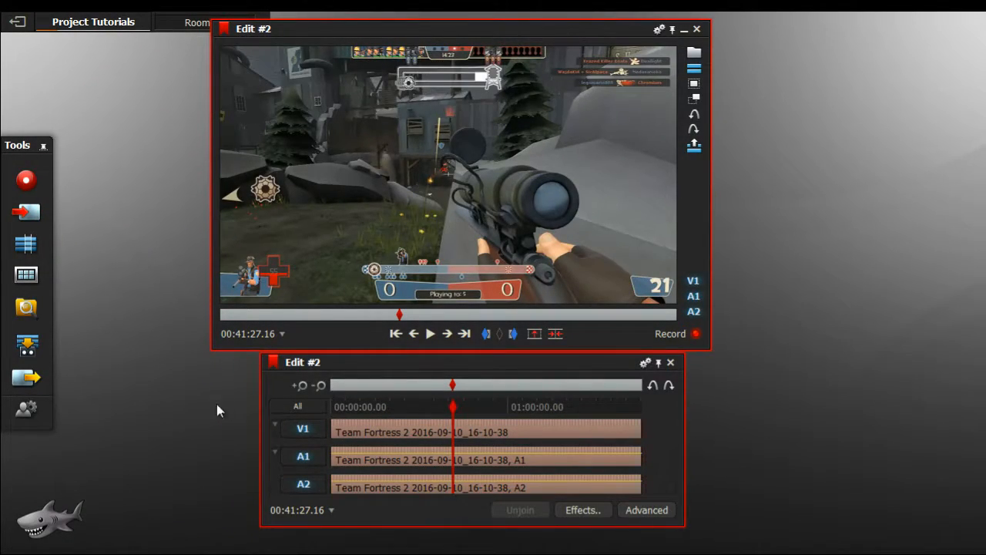
Step: Widen the Edit #2 timeline and line it up beneath the viewer
left_click_drag(262, 399, 222, 392)
mouse_move(351, 363)
left_mouse_down()
mouse_move(386, 365)
mouse_move(367, 364)
left_mouse_up()
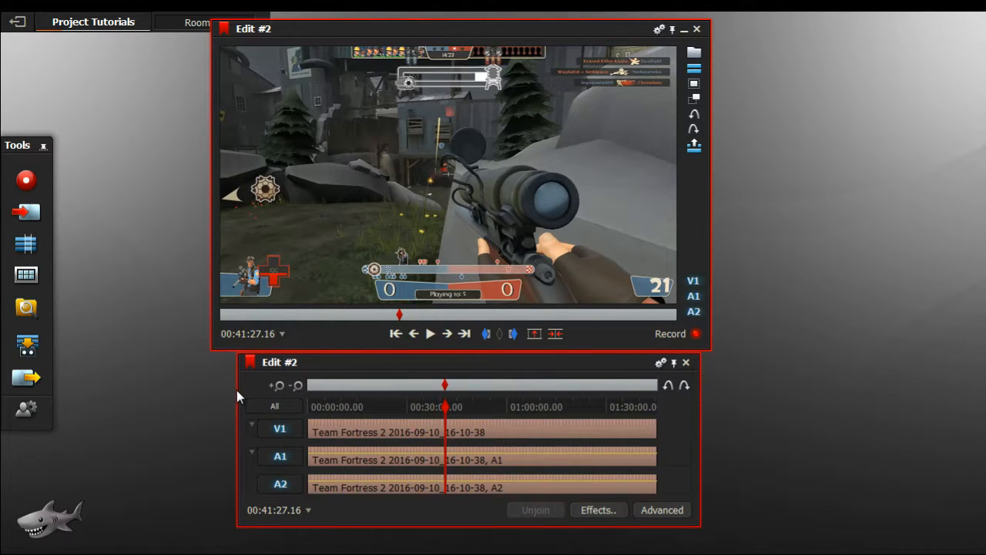
left_click_drag(237, 390, 212, 371)
left_click_drag(334, 366, 344, 366)
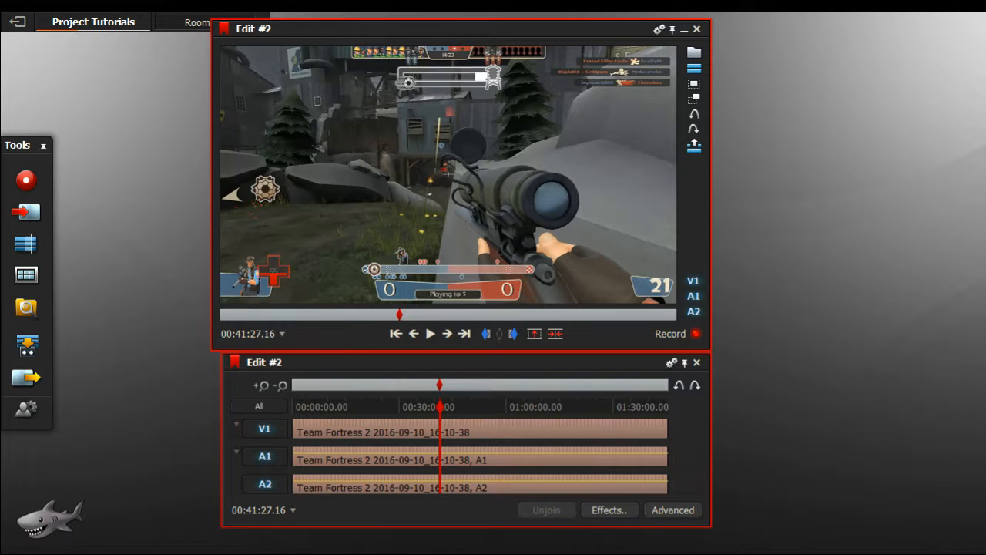
Step: Open the effects browser for Edit #2 and look through the Colour (Presets) category
left_click(616, 512)
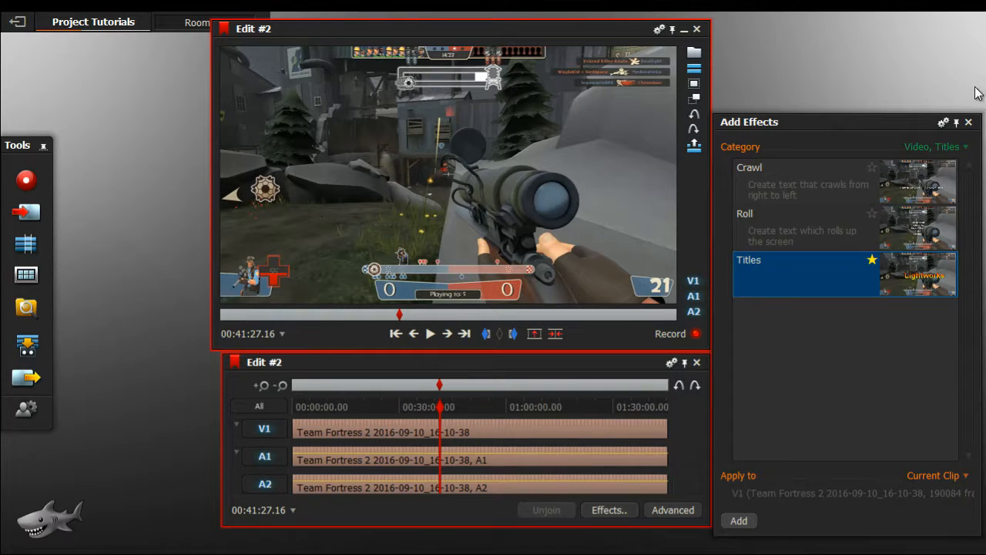
left_click(969, 122)
left_click(631, 512)
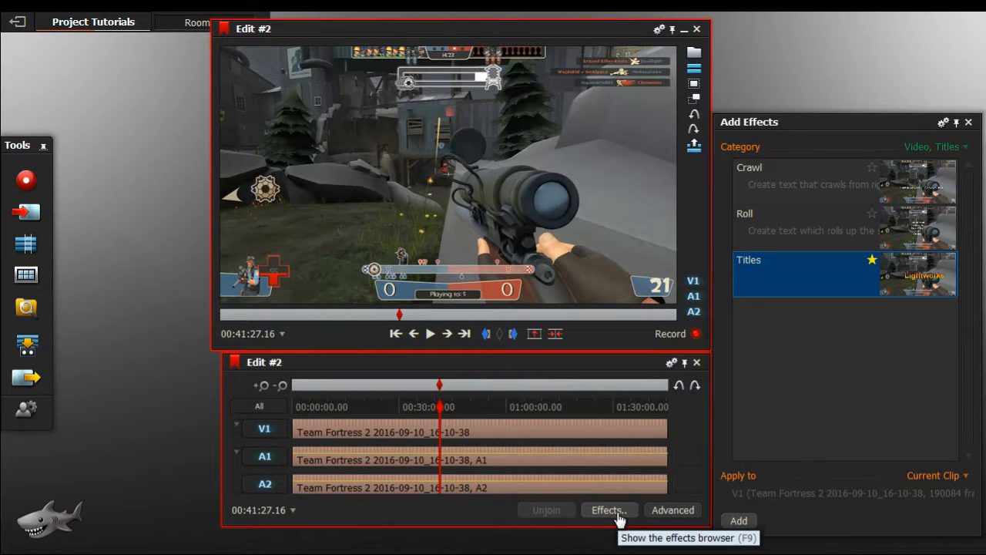
left_click(924, 147)
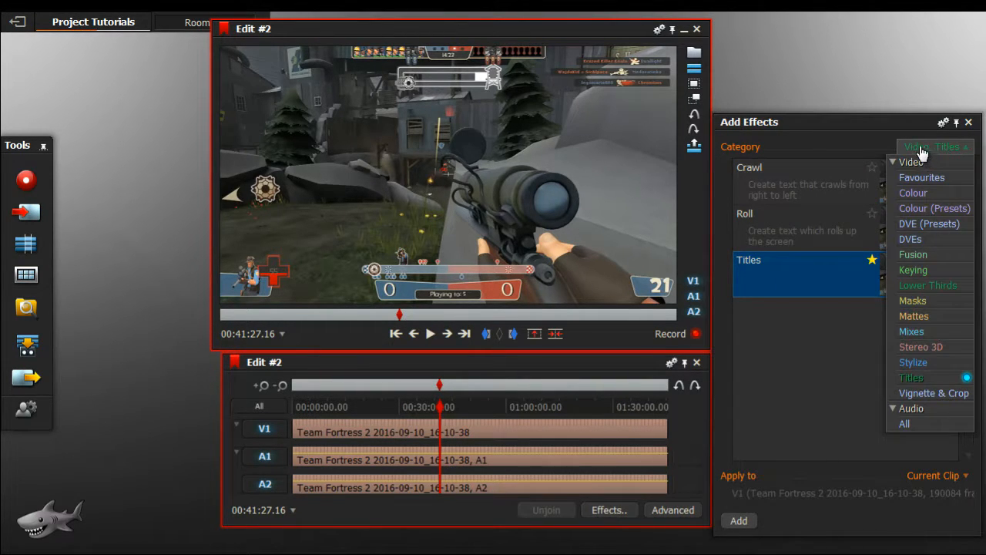
left_click(921, 209)
scroll(893, 303, "down", 5)
Step: Add the Colour Correction effect from the Colour category to the current clip
left_click(932, 147)
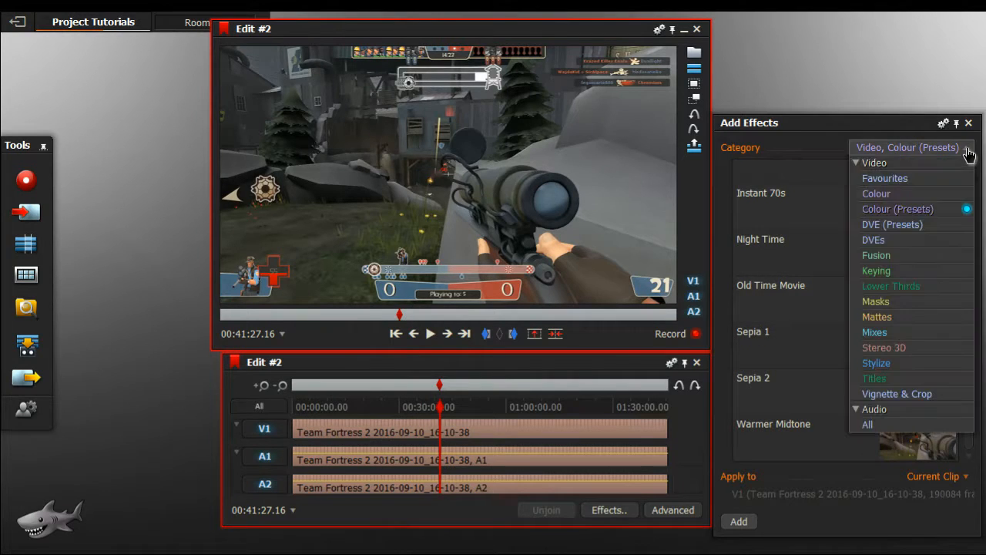
left_click(875, 194)
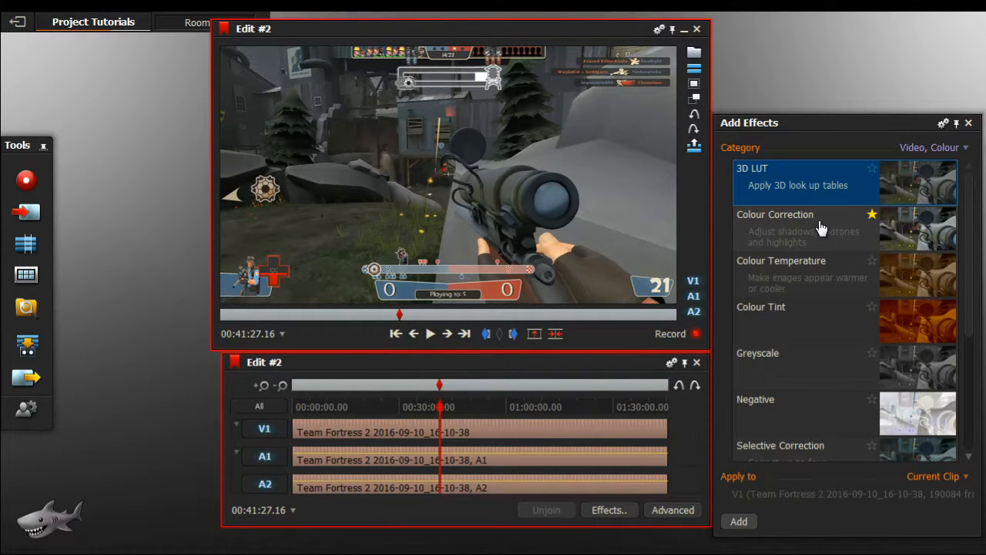
left_click_drag(820, 227, 766, 241)
left_click(738, 524)
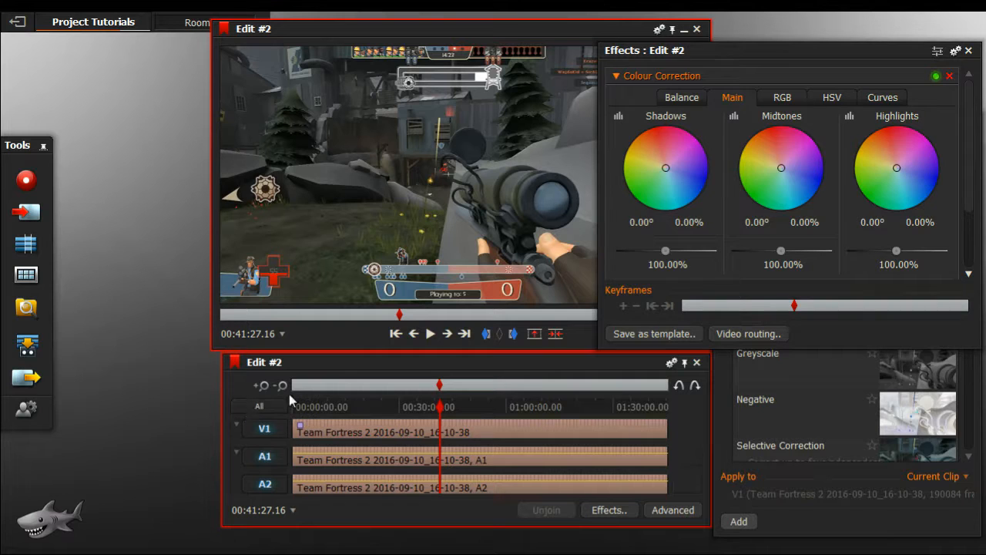
Step: Set the colour correction levels to 96.40% for shadows, 101.20% for midtones and 123.60% for highlights
left_click_drag(665, 254, 672, 262)
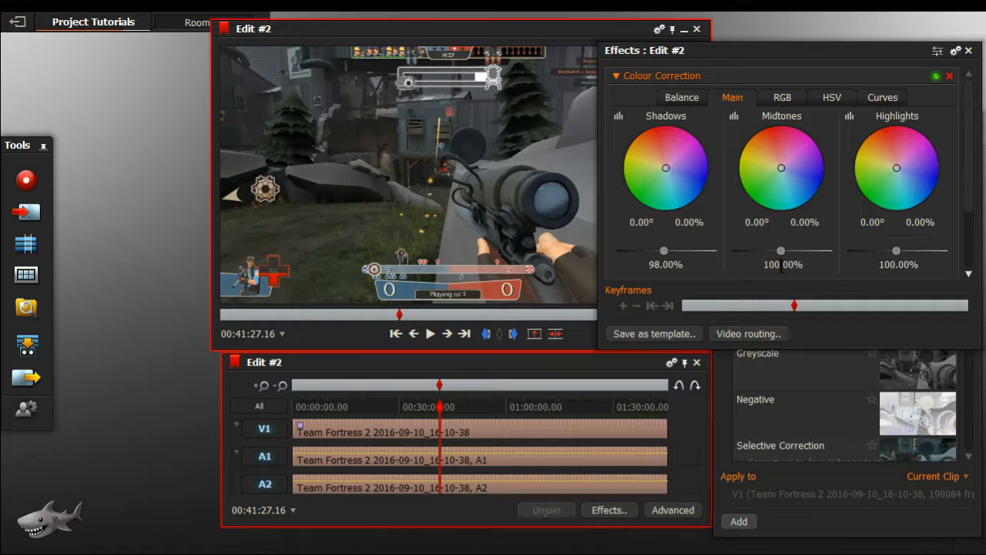
mouse_move(781, 251)
left_mouse_down()
mouse_move(809, 262)
mouse_move(779, 258)
left_mouse_up()
mouse_move(901, 258)
left_mouse_down()
mouse_move(935, 258)
mouse_move(898, 263)
left_mouse_up()
Step: Examine the Balance, RGB, HSV and Curves settings of the Colour Correction effect and close the effect settings
left_click(832, 98)
left_click(875, 107)
left_click(832, 98)
left_click(783, 98)
left_click(725, 99)
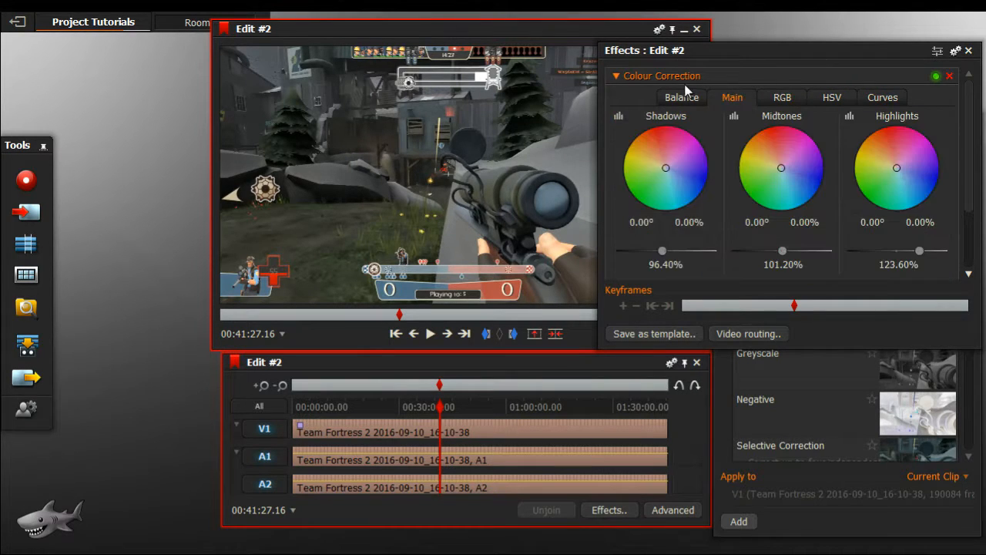
left_click(684, 94)
left_click(869, 106)
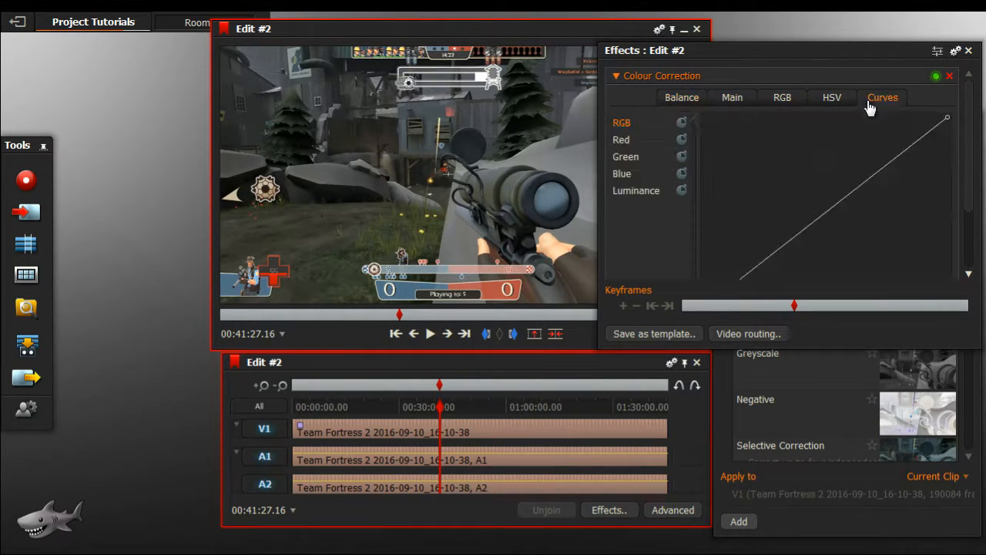
left_click(832, 97)
left_click(783, 98)
left_click(730, 98)
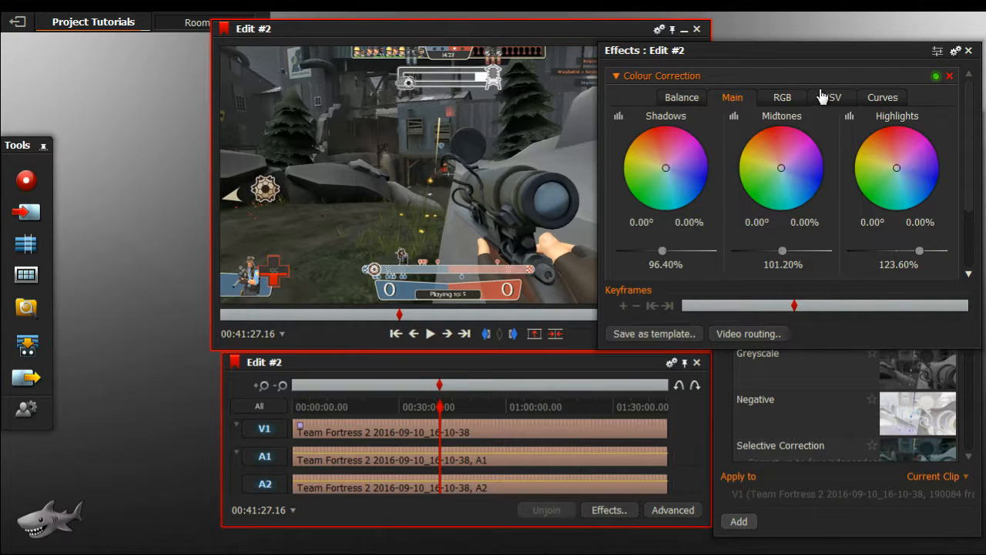
left_click(969, 53)
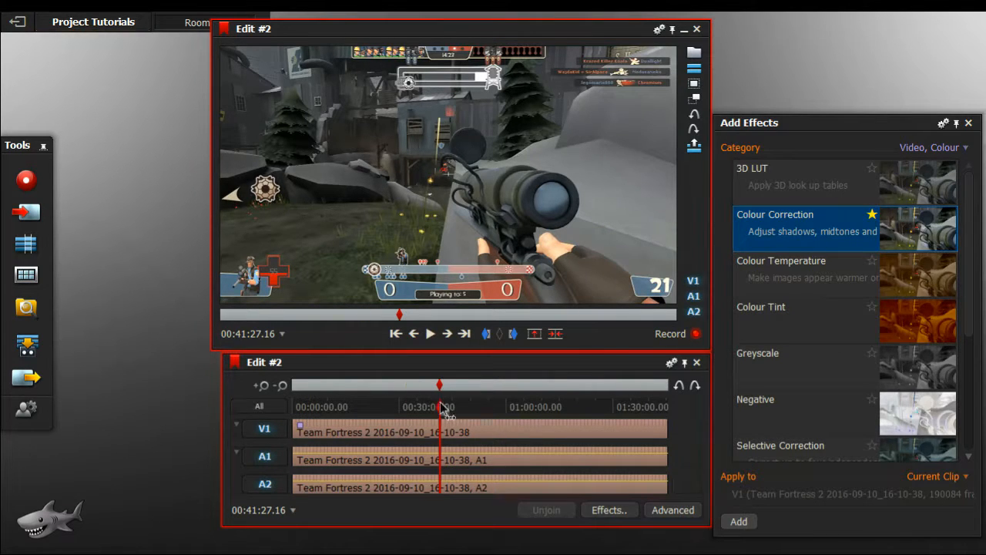
Step: Return the playhead to the start of Edit #2 and close the effects browser
key("Home")
left_click_drag(362, 406, 11, 419)
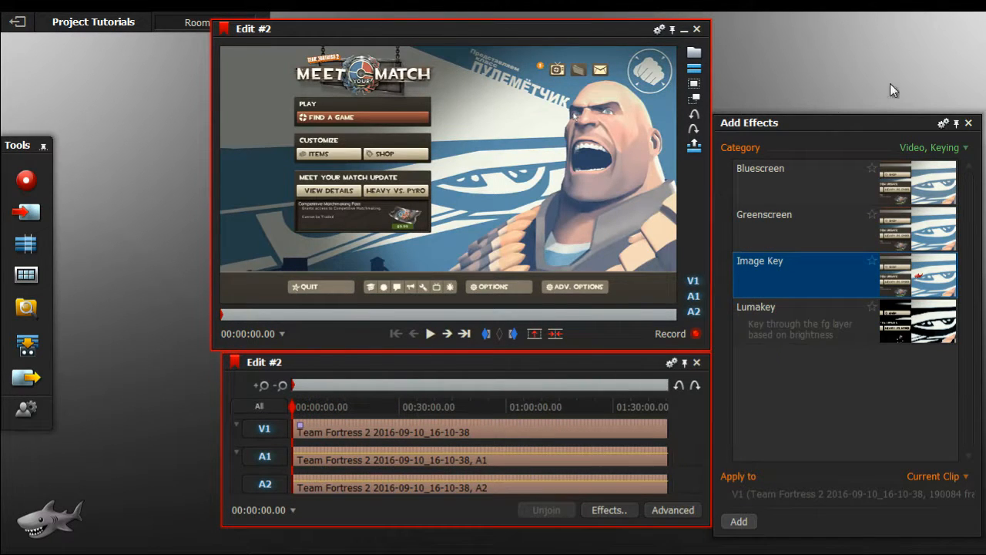
left_click(969, 122)
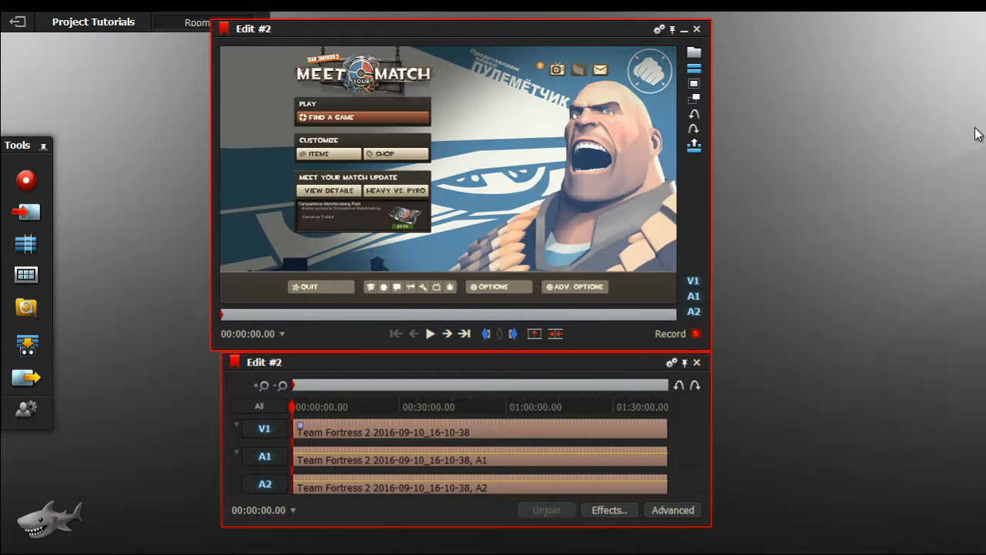
Step: Add the Image Key effect from the Keying category to the current clip in Edit #2
left_click(621, 512)
left_click(963, 147)
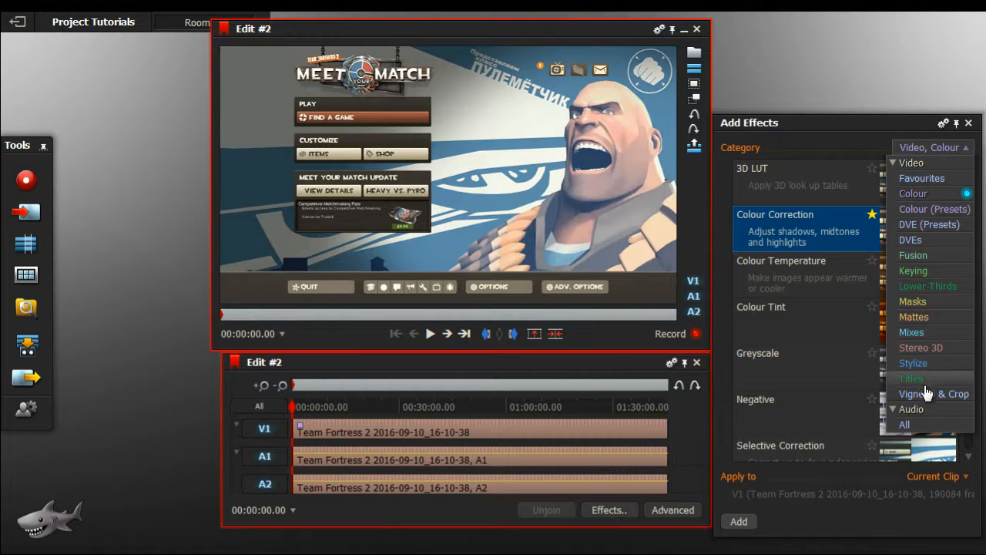
left_click(916, 270)
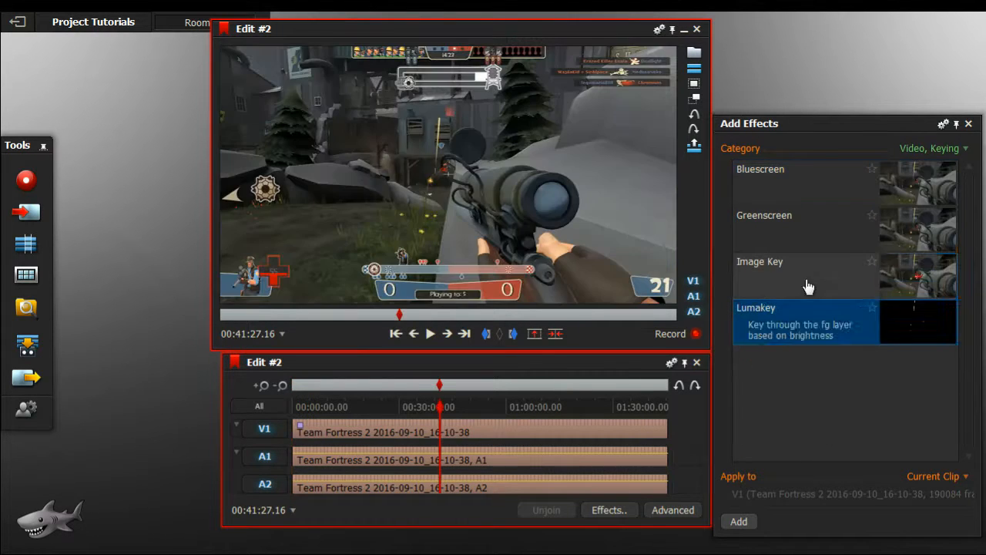
left_click(808, 286)
double_click(808, 287)
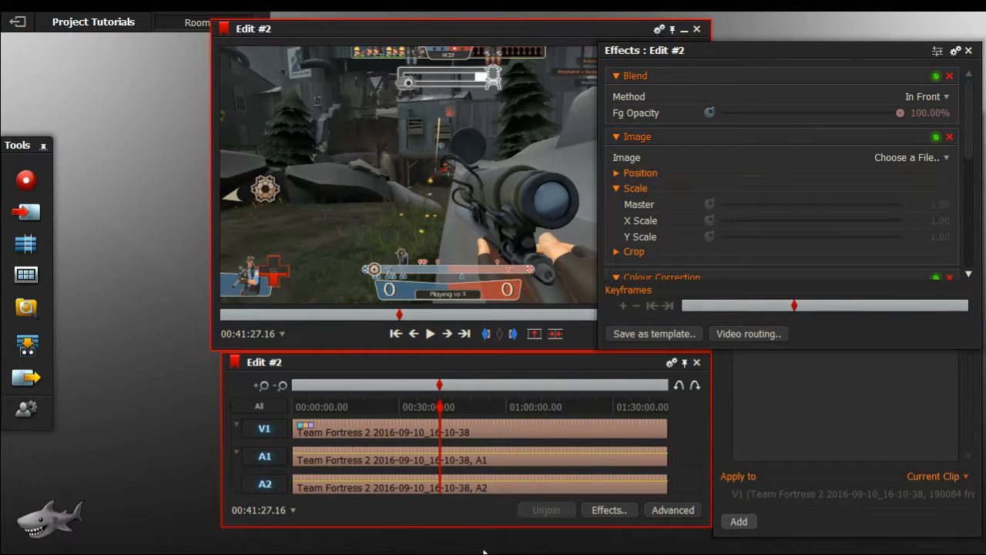
Step: Choose letter-l-xxl.png from the picture folder inside youtube record on the desktop as the Image Key picture
left_click(928, 160)
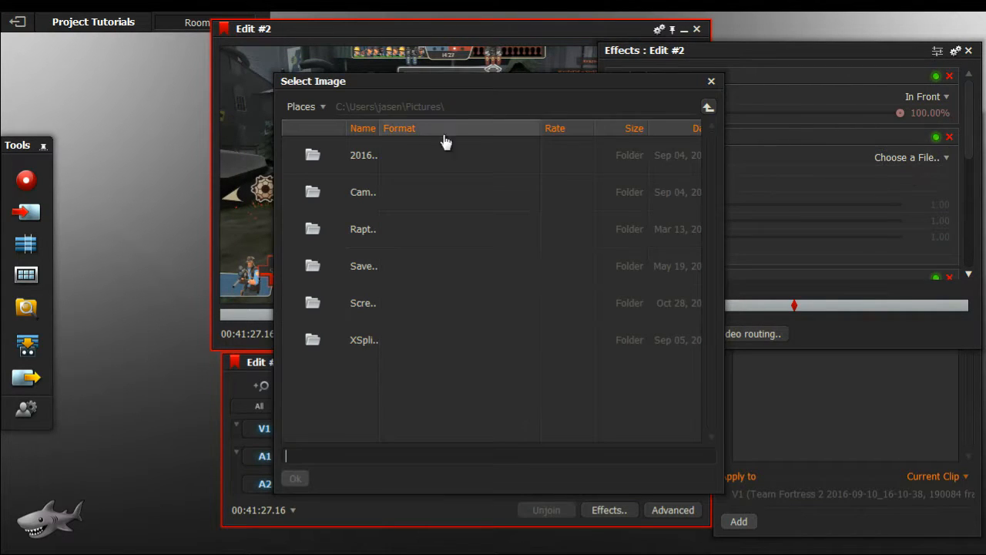
left_click_drag(402, 81, 748, 32)
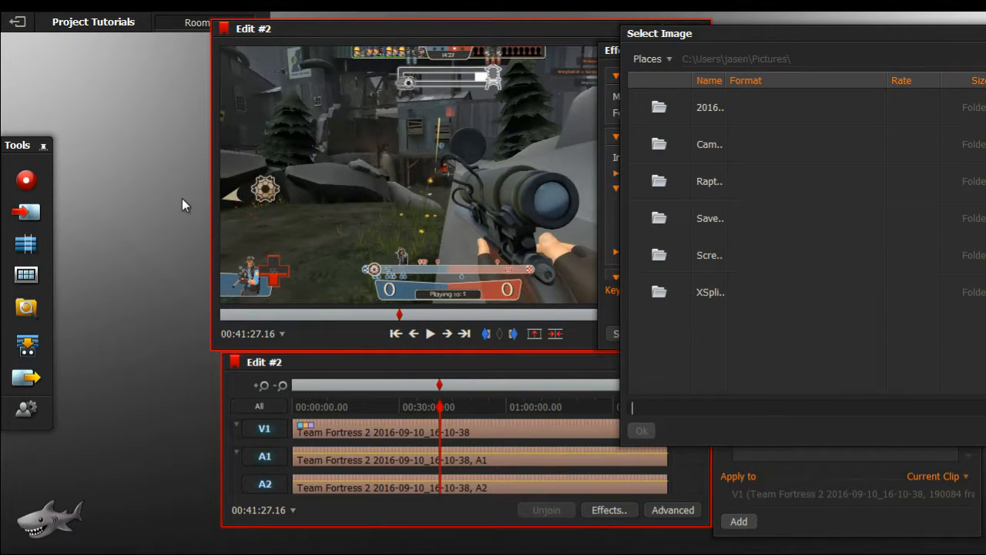
left_click_drag(717, 38, 287, 129)
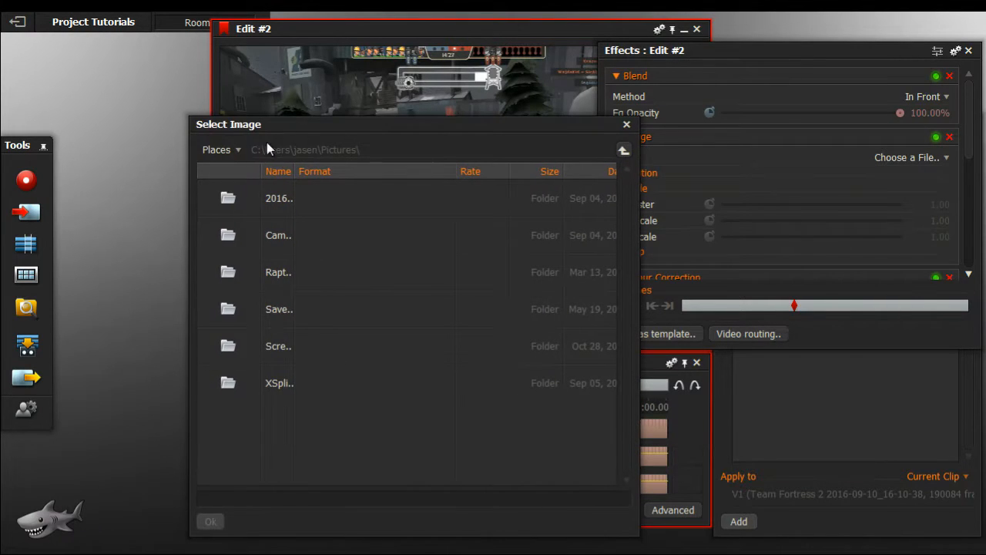
left_click(221, 152)
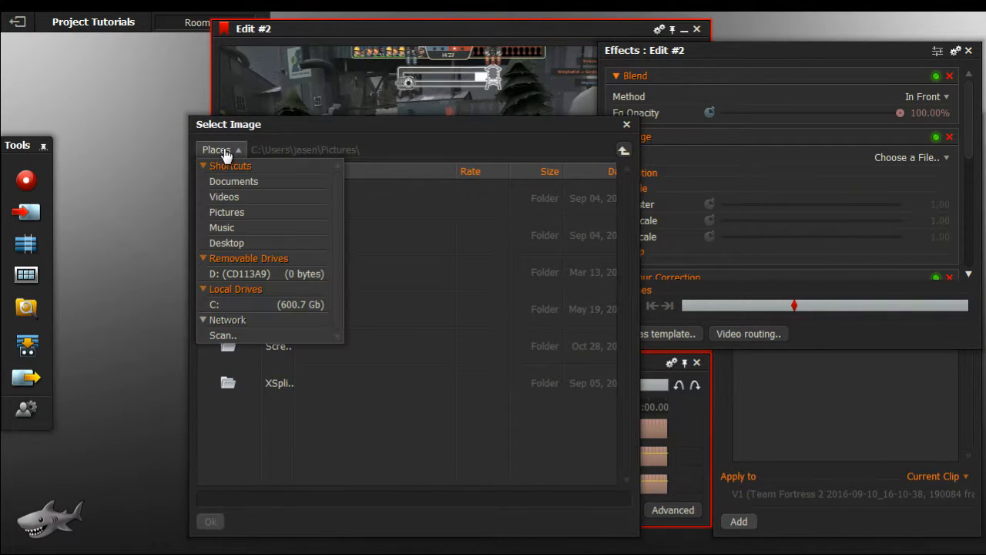
left_click(239, 241)
scroll(360, 251, "down", 2)
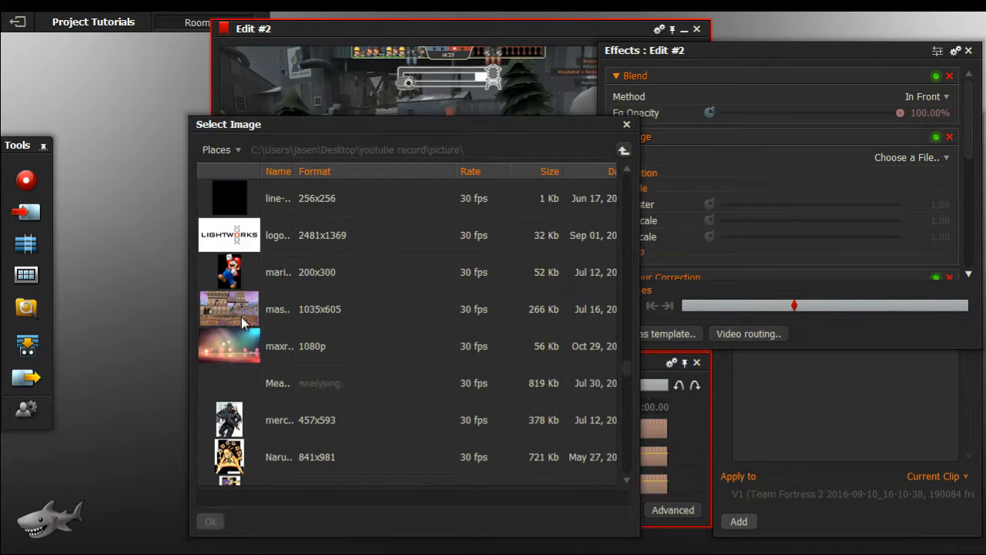
scroll(244, 315, "up", 2)
left_click(204, 271)
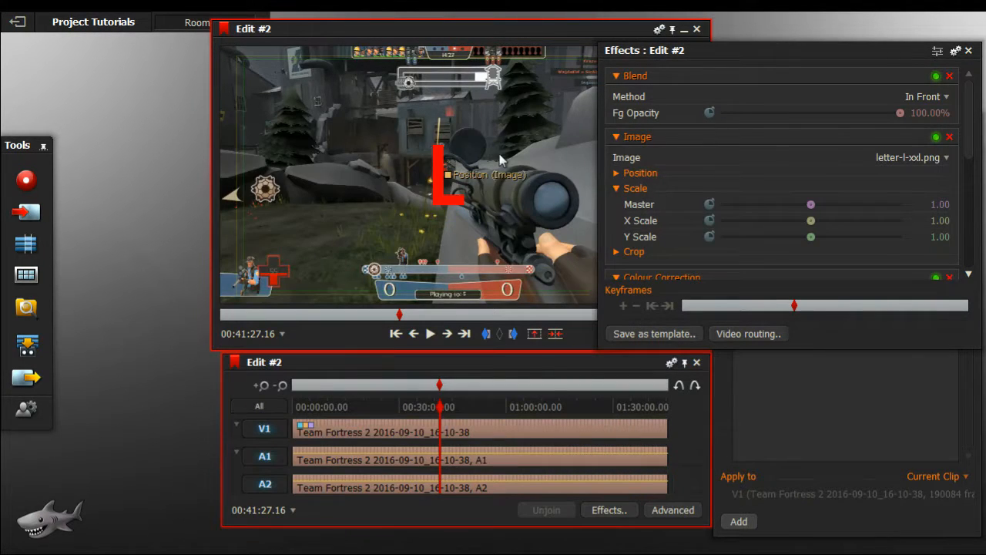
Step: Reposition the letter image at X 0.76 and Y 0.14 in the Edit #2 frame, with X scale at 0.96
mouse_move(442, 168)
left_mouse_down()
mouse_move(441, 141)
mouse_move(441, 167)
left_mouse_up()
left_click(439, 178)
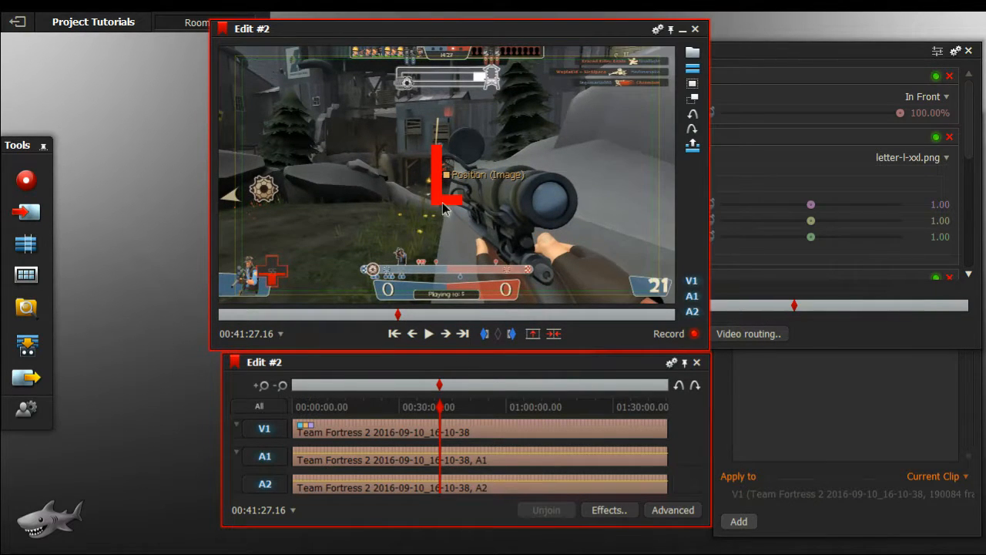
left_click_drag(842, 120, 833, 98)
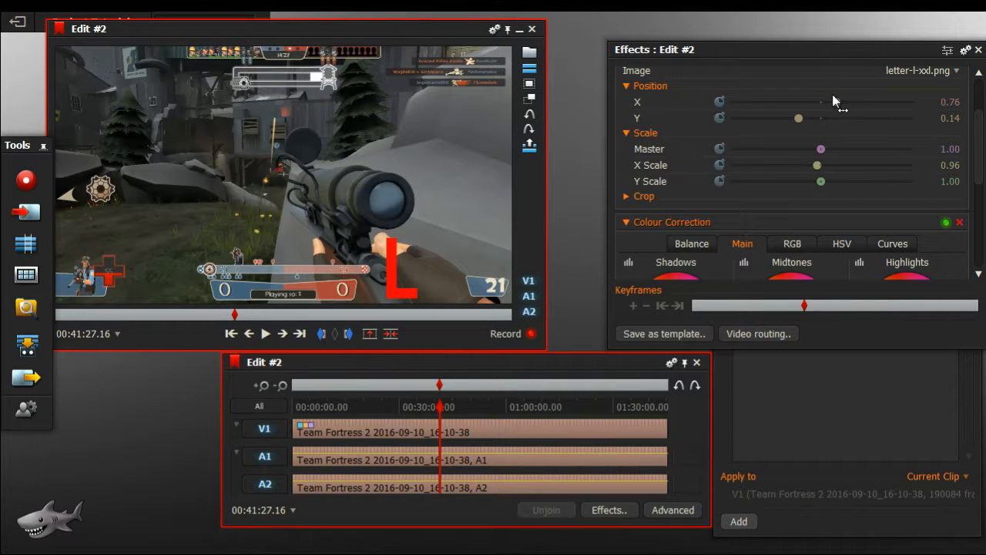
Step: Set the letter image's X scale to 0.90 and Y scale to 0.66, shift it slightly left, and close the effect settings
scroll(915, 245, "up", 1)
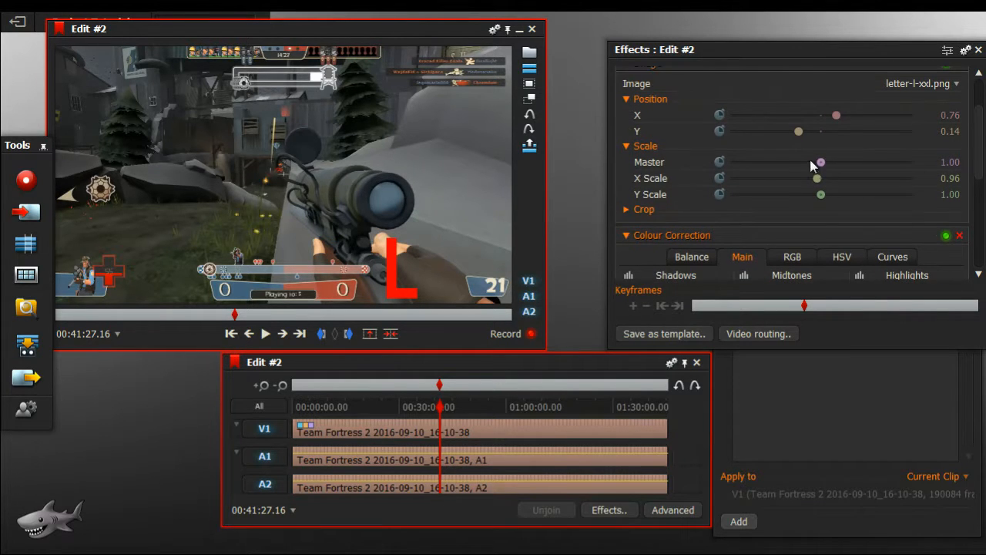
left_click_drag(817, 178, 794, 182)
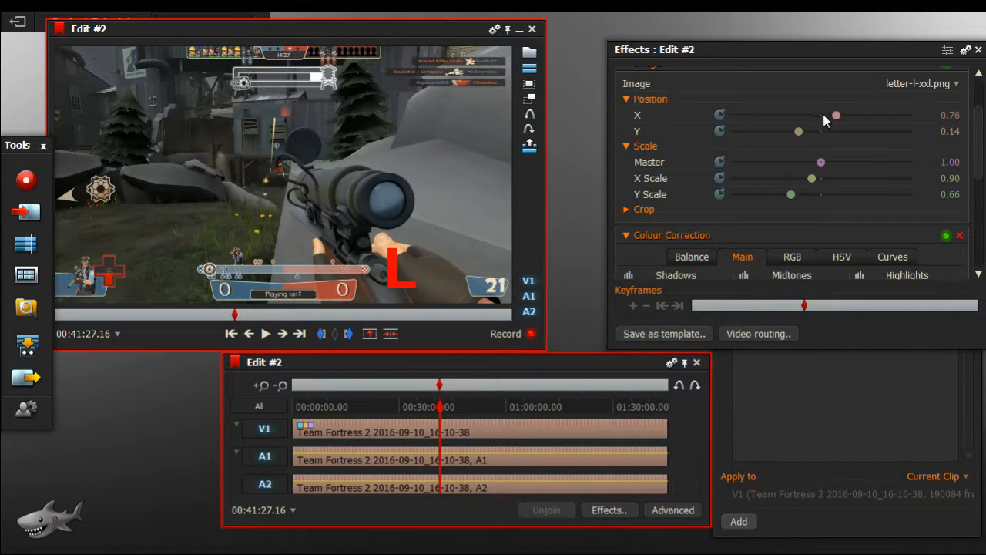
left_click_drag(835, 119, 795, 127)
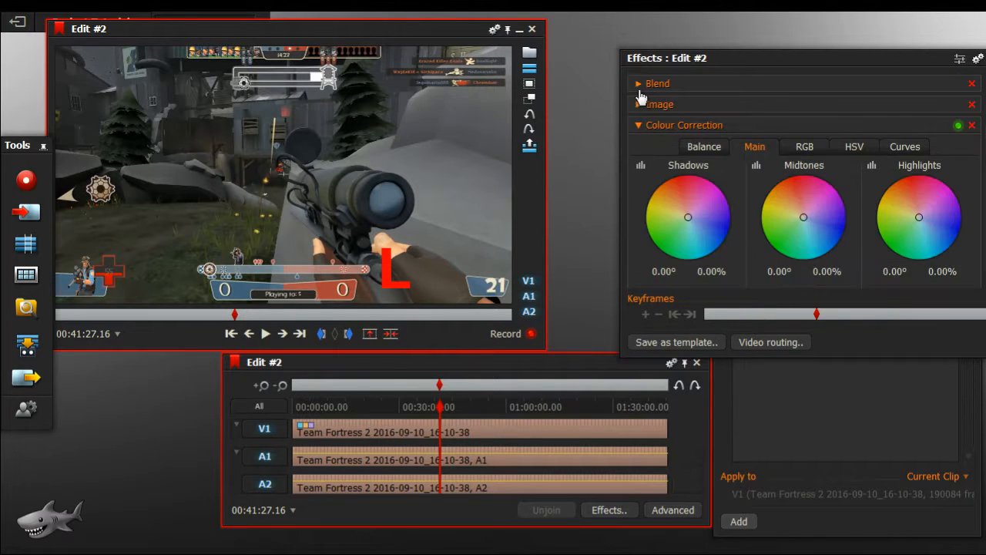
left_click_drag(863, 62, 694, 64)
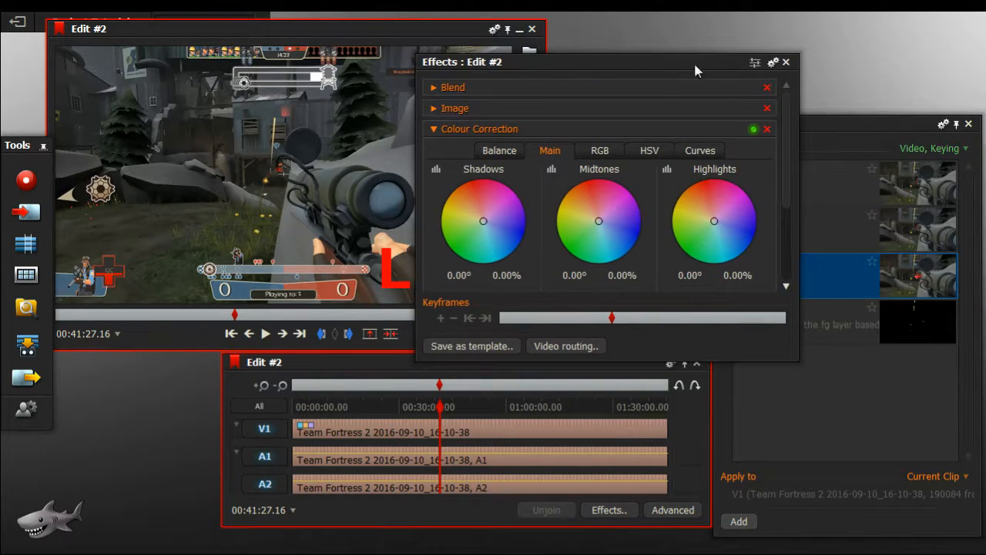
left_click(785, 62)
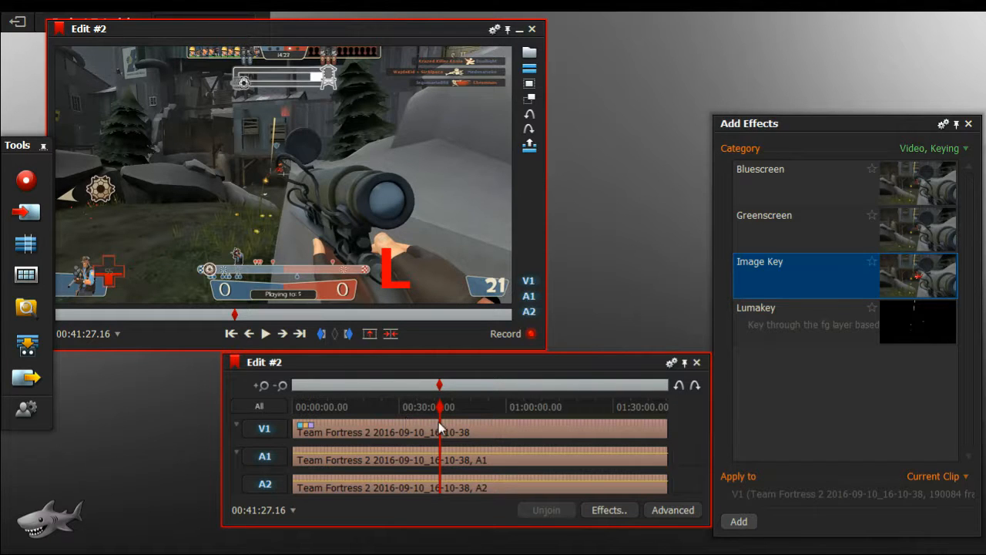
Step: Return the playhead to the start of Edit #2 and enable tracks V1, A1 and A2
left_click_drag(443, 416, 242, 415)
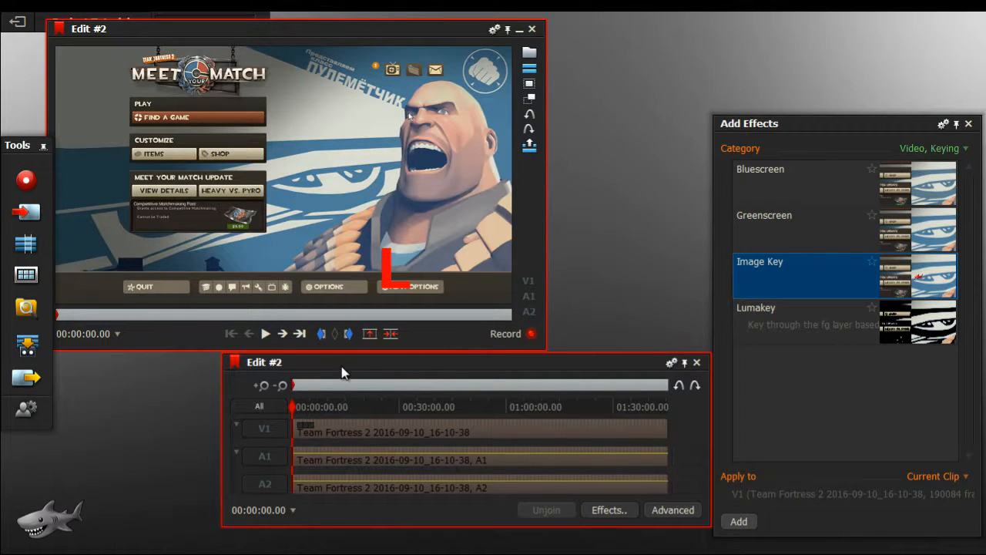
left_click(262, 428)
left_click(263, 456)
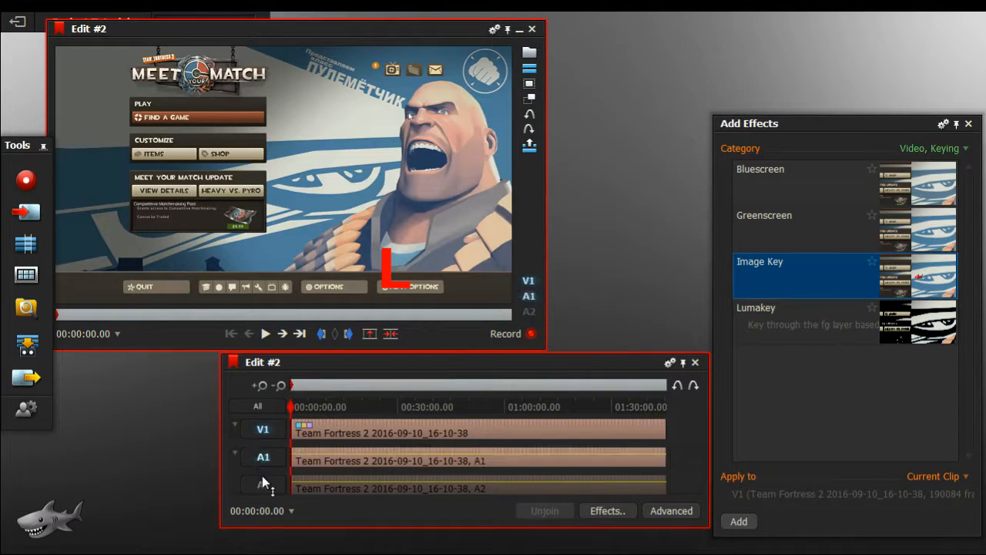
left_click(264, 484)
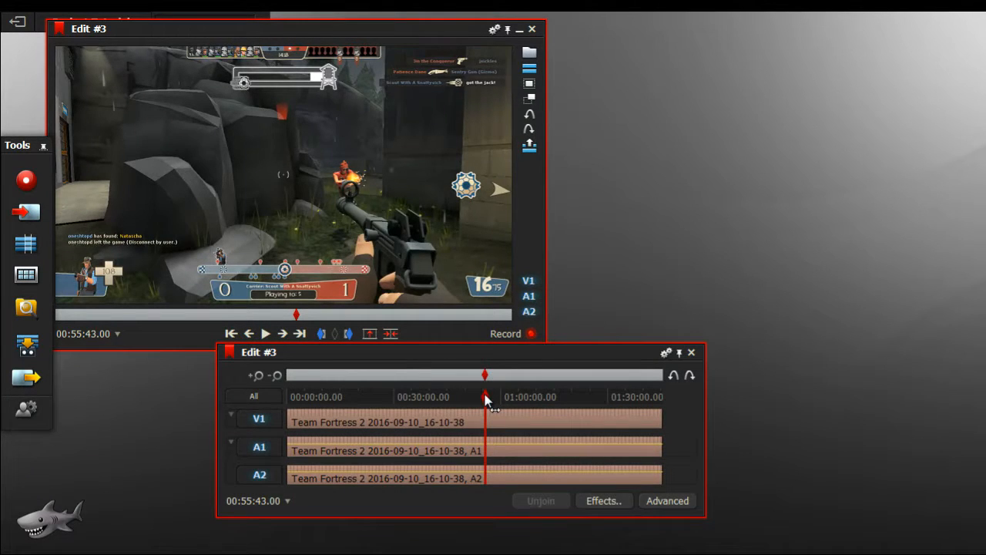
Step: Mark the section of Edit #3 from the start to 00:15:20.00
left_click_drag(486, 401, 248, 352)
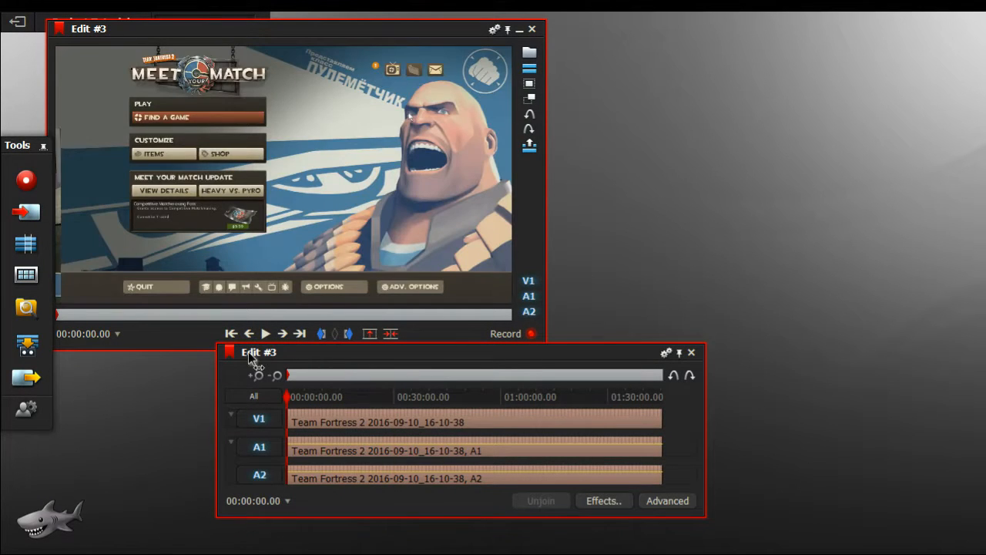
left_click(321, 334)
left_click_drag(284, 395, 341, 396)
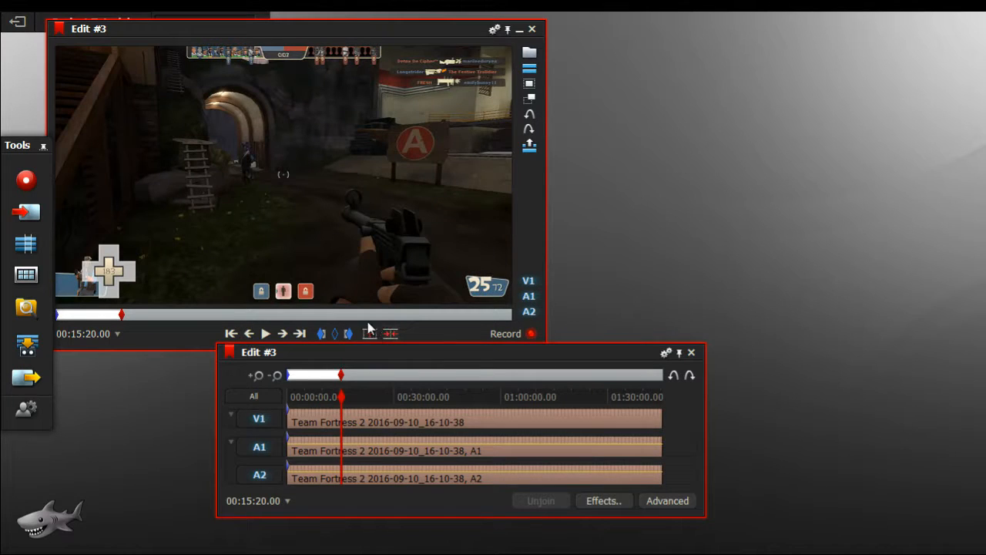
left_click(347, 334)
Step: Apply the Image Key effect to the marked section of Edit #3 with letter-l-xxl.png as its picture
left_click(603, 501)
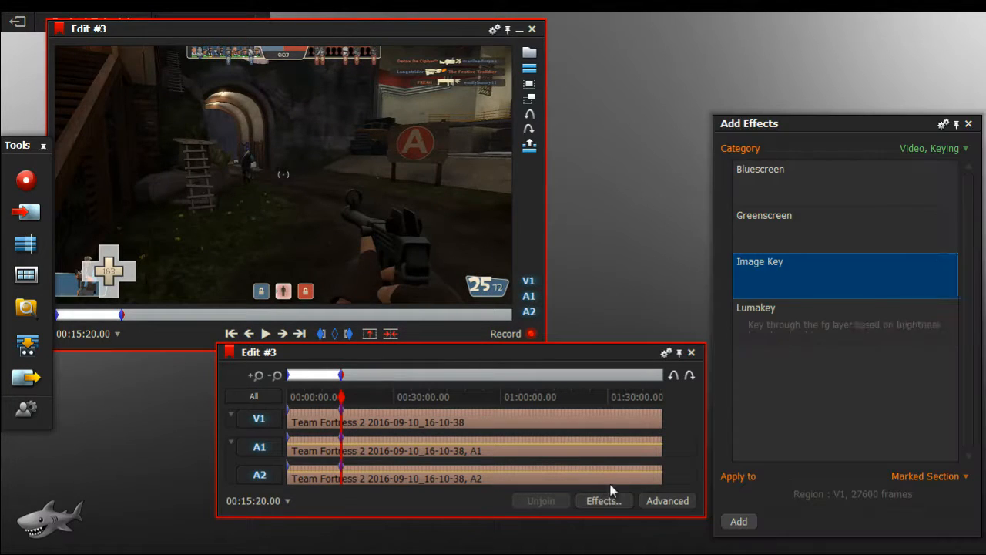
double_click(826, 275)
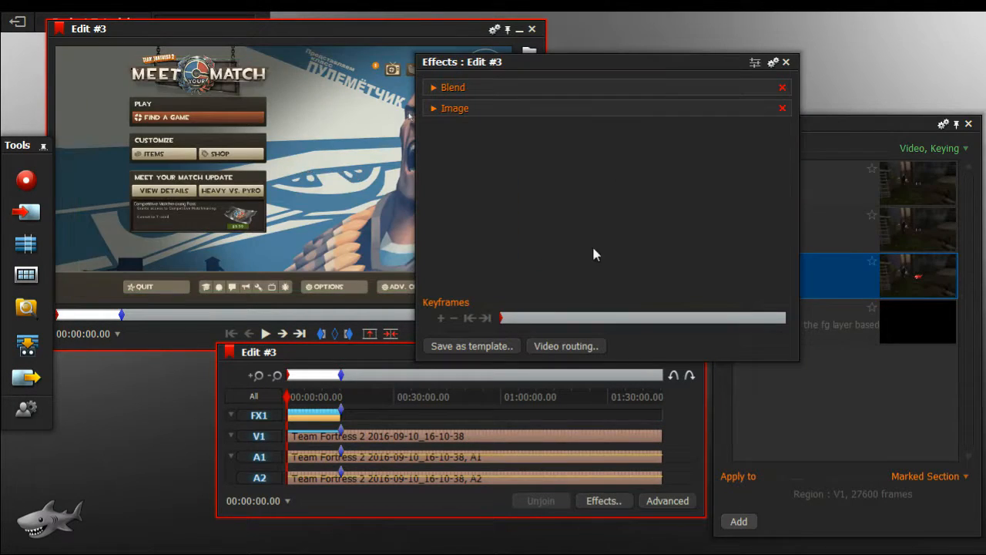
left_click(501, 108)
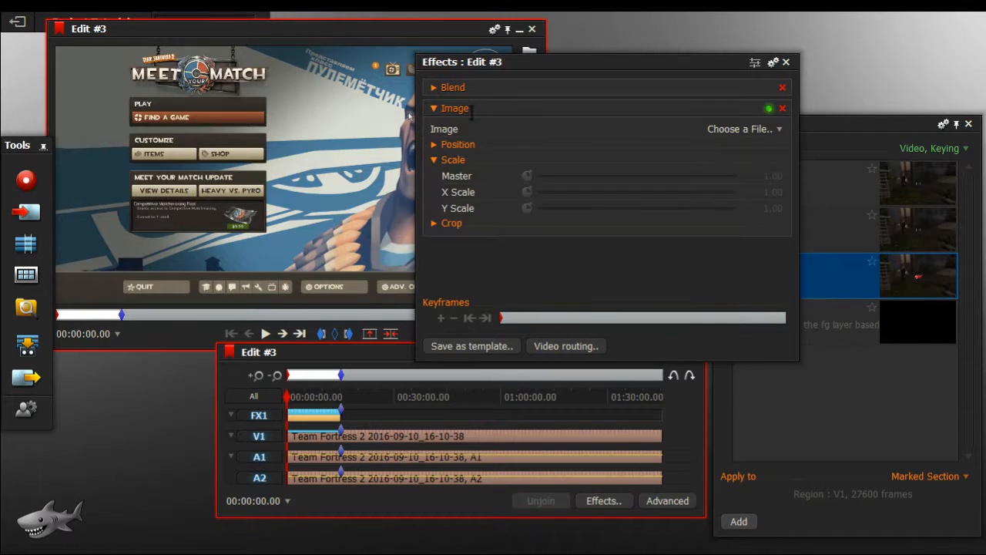
left_click(708, 132)
scroll(335, 272, "down", 8)
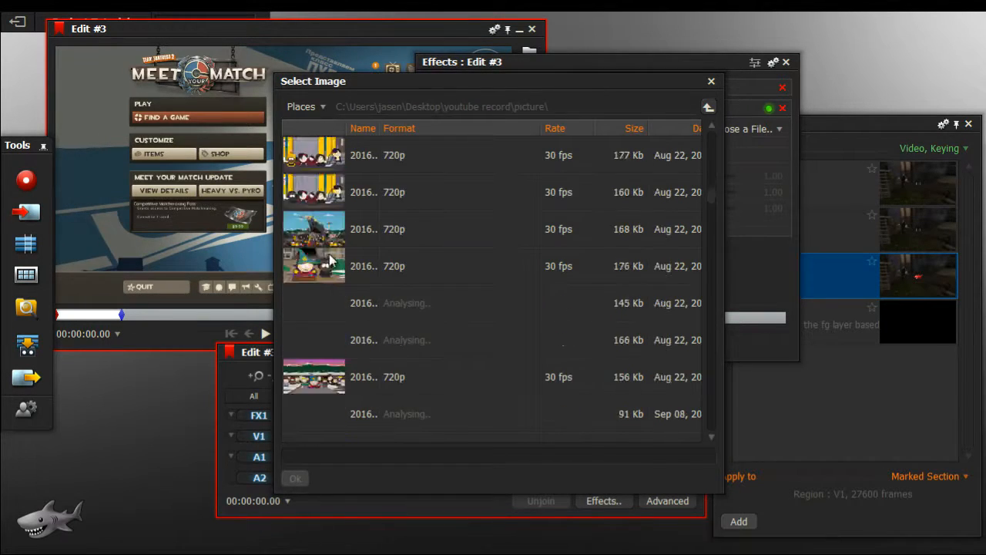
left_click(336, 273)
left_click(295, 478)
Step: Place the letter image in the lower right of the frame at X 0.93, Y 0.08, with X scale 0.81 and Y scale 0.63
mouse_move(277, 191)
left_click_drag(272, 184, 280, 174)
left_click(443, 109)
left_click(443, 109)
left_click(433, 145)
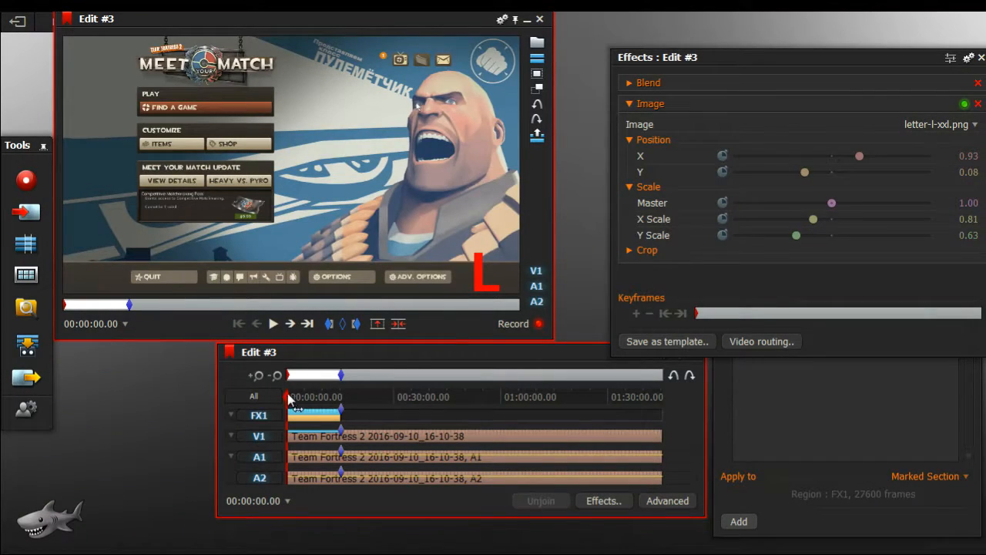
Step: Play and scrub through the marked section of Edit #3 to check the image overlay, and review the effect categories
left_click(272, 324)
left_click(272, 324)
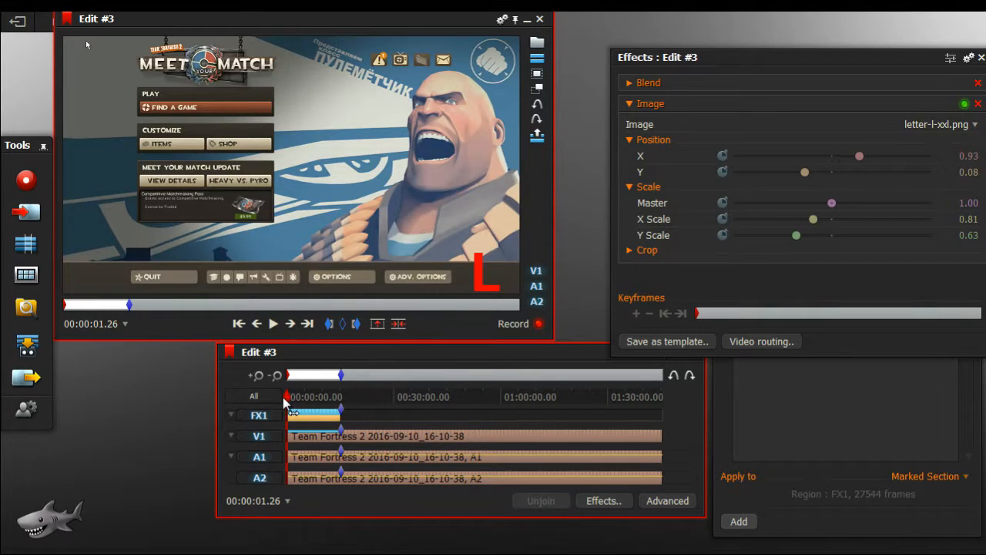
mouse_move(288, 400)
left_mouse_down()
mouse_move(348, 400)
mouse_move(302, 384)
mouse_move(352, 395)
mouse_move(342, 403)
mouse_move(313, 392)
mouse_move(348, 395)
left_mouse_up()
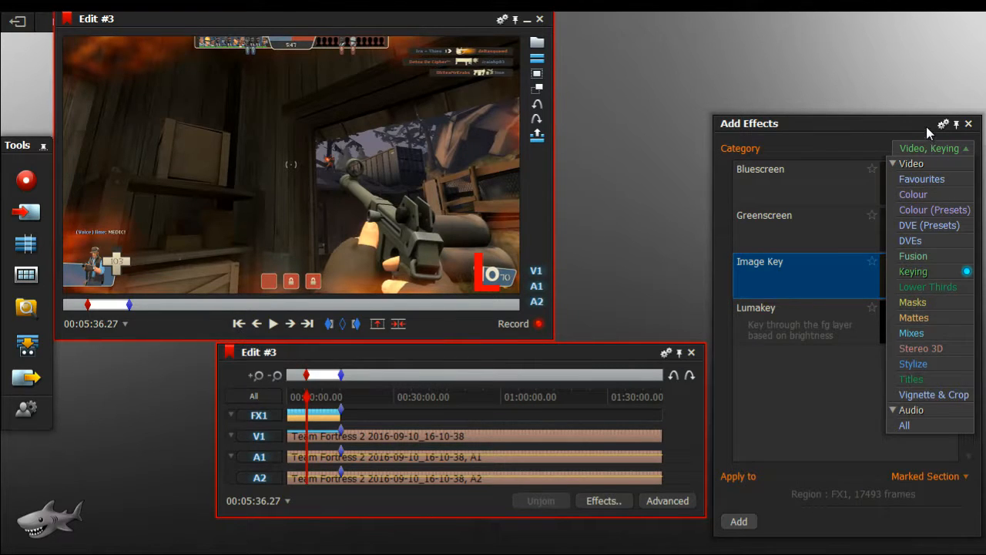
left_click(959, 152)
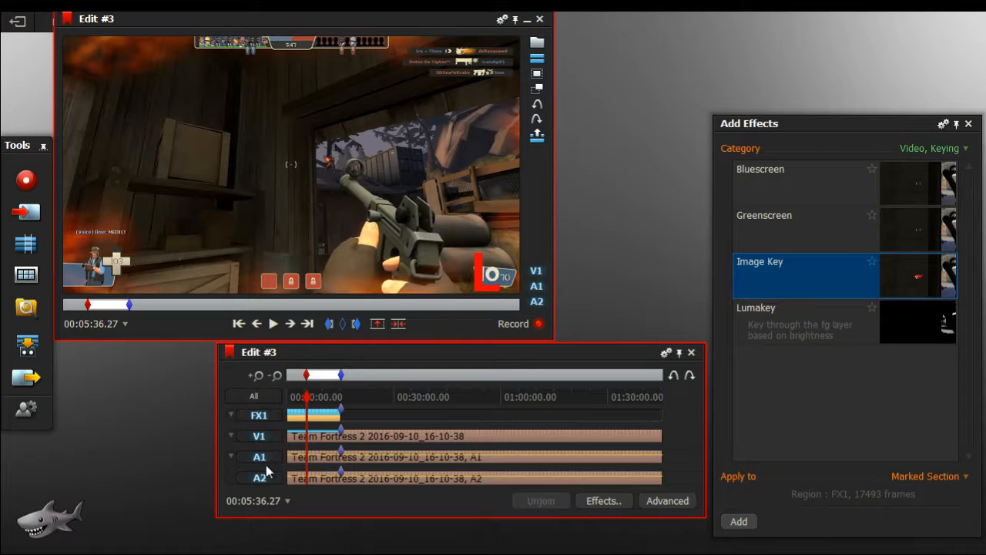
Step: Clear the marks in Edit #3, move the playhead to the end of the edit and reposition the timeline window
left_click(343, 324)
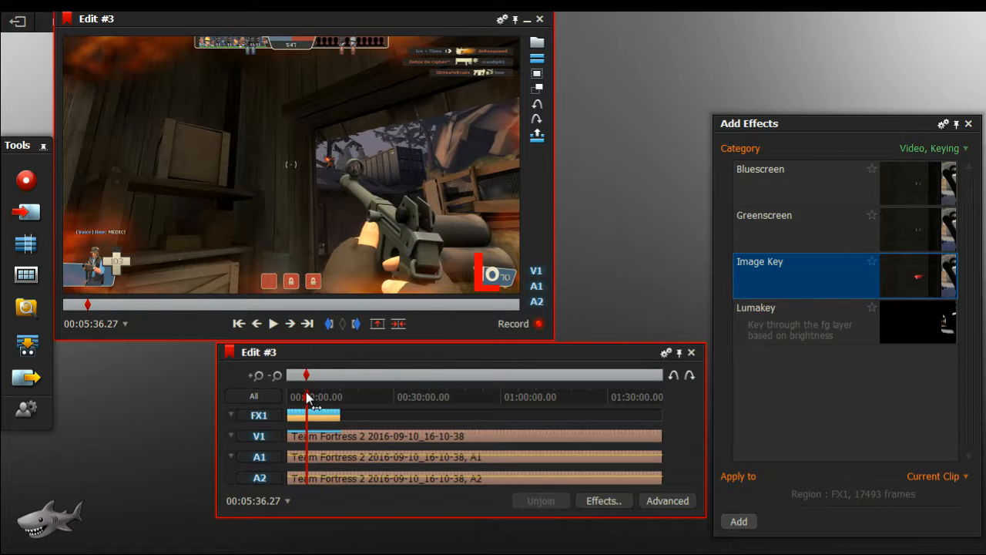
left_click_drag(308, 397, 670, 389)
left_click_drag(396, 355, 414, 326)
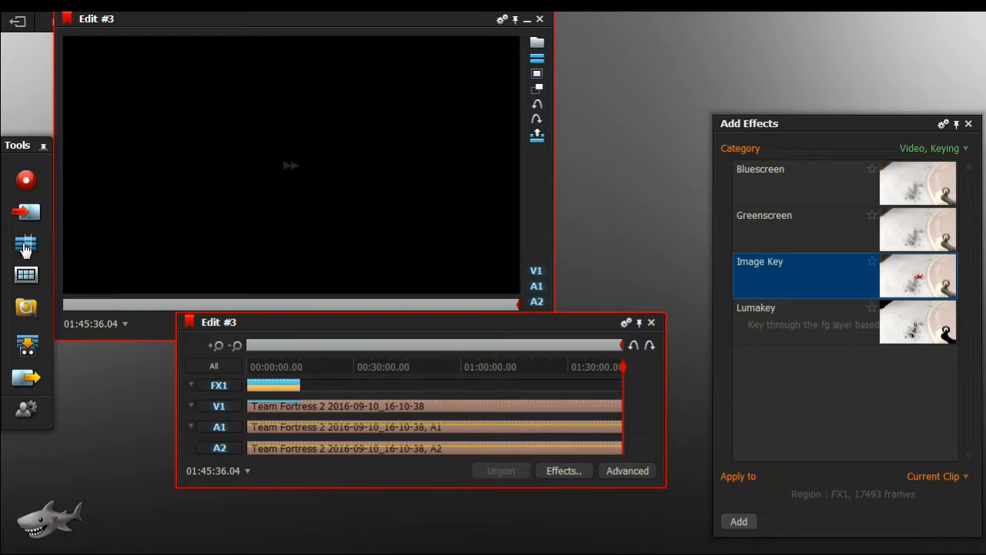
Step: Import the Outtro Ytube2 clip and place it at the end of Edit #3
left_click(27, 219)
scroll(330, 298, "down", 3)
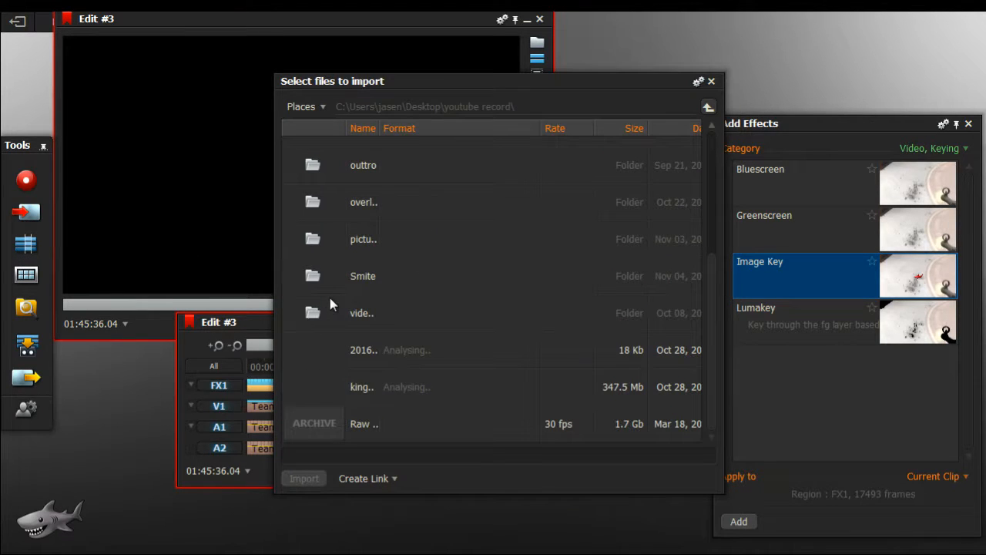
left_click(338, 311)
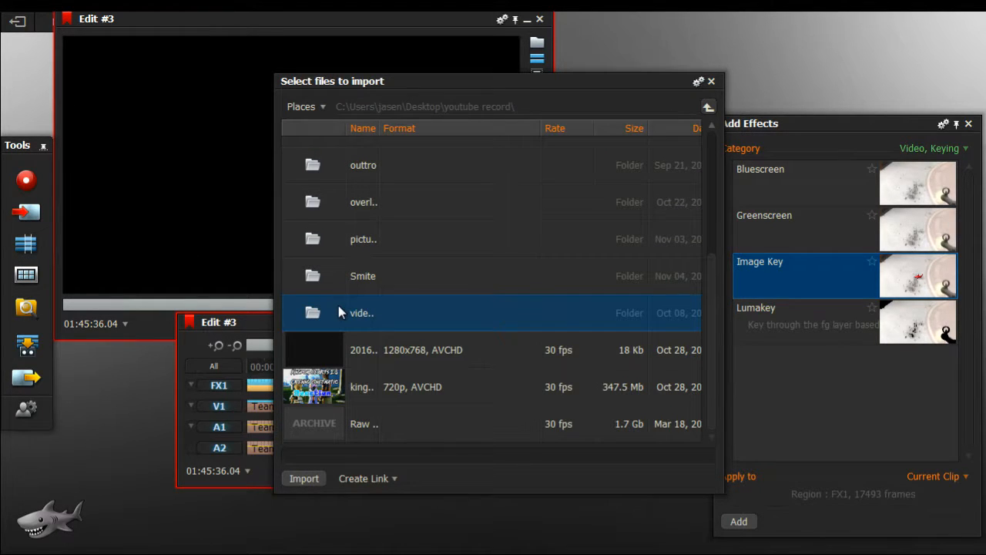
left_click(352, 203)
double_click(337, 313)
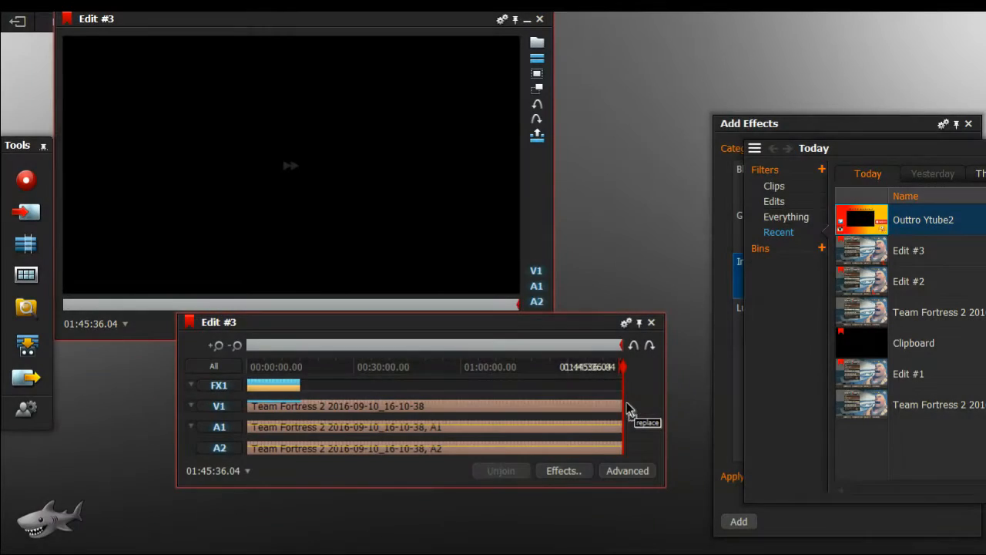
left_click_drag(628, 411, 621, 417)
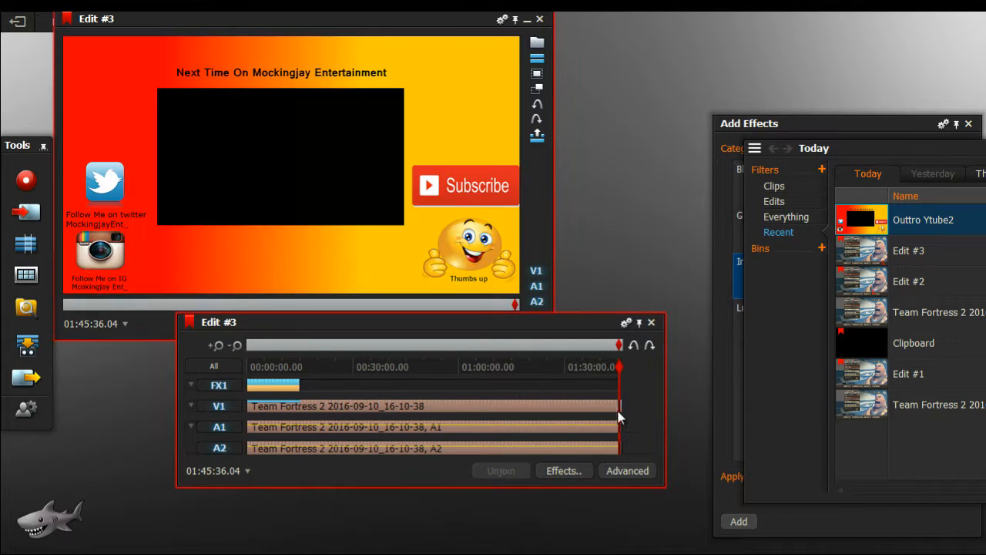
Step: Examine the join between the Team Fortress 2 clip and Outtro Ytube2 in Edit #3 up close, and close the clip browser
left_click_drag(618, 370, 597, 365)
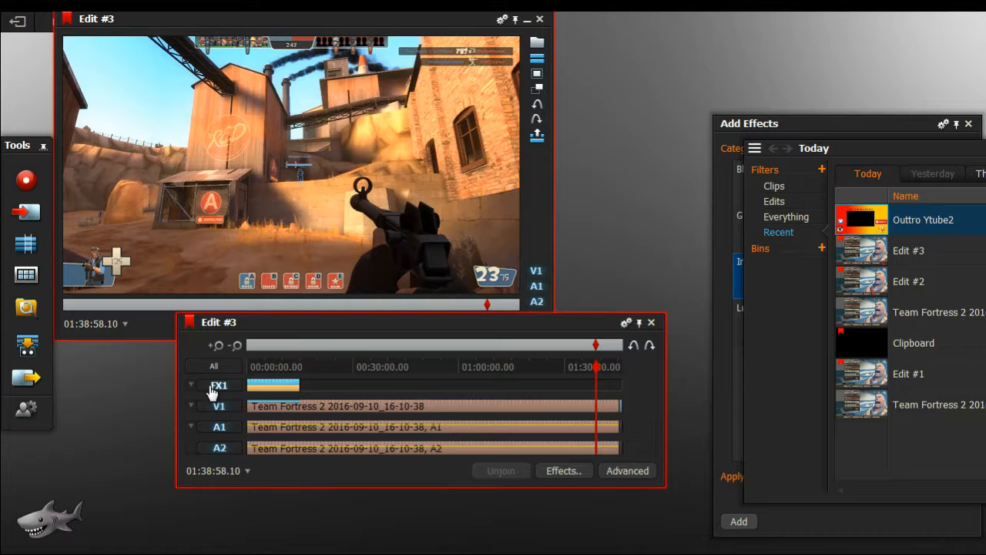
left_click(218, 347)
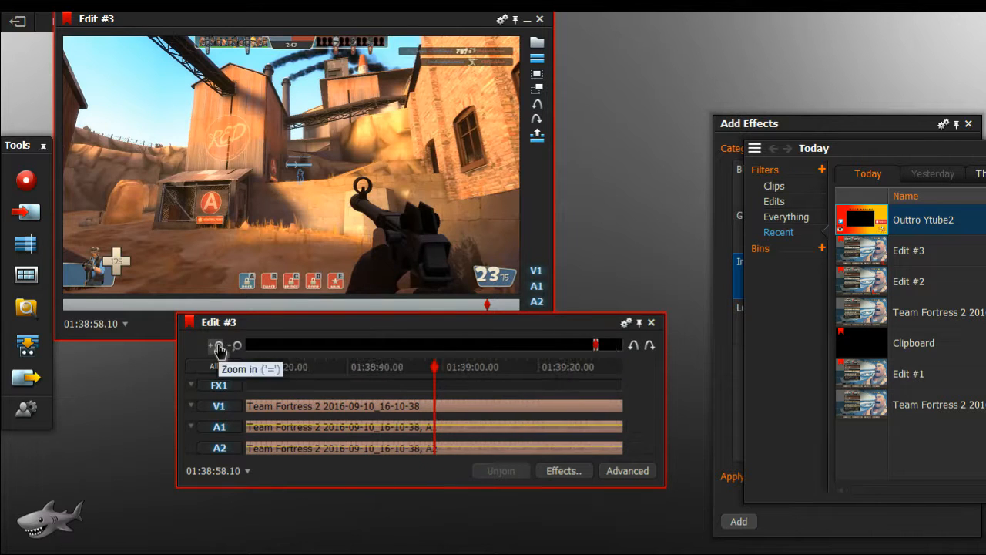
left_click(218, 347)
left_click_drag(435, 373, 437, 373)
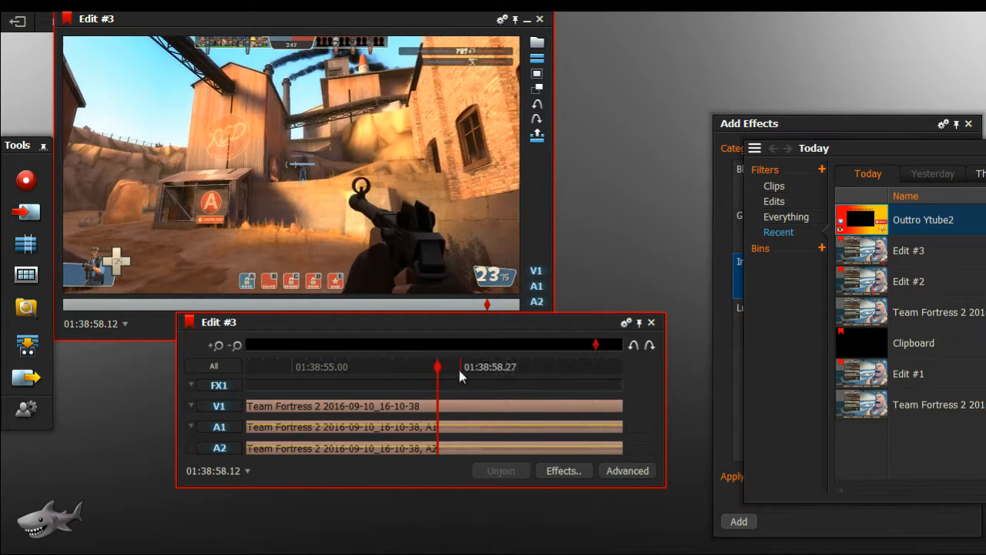
mouse_move(593, 338)
left_mouse_down()
mouse_move(598, 352)
mouse_move(645, 358)
mouse_move(617, 367)
left_mouse_up()
left_click_drag(304, 366, 273, 376)
left_click_drag(634, 422, 399, 407)
left_click_drag(868, 152, 300, 128)
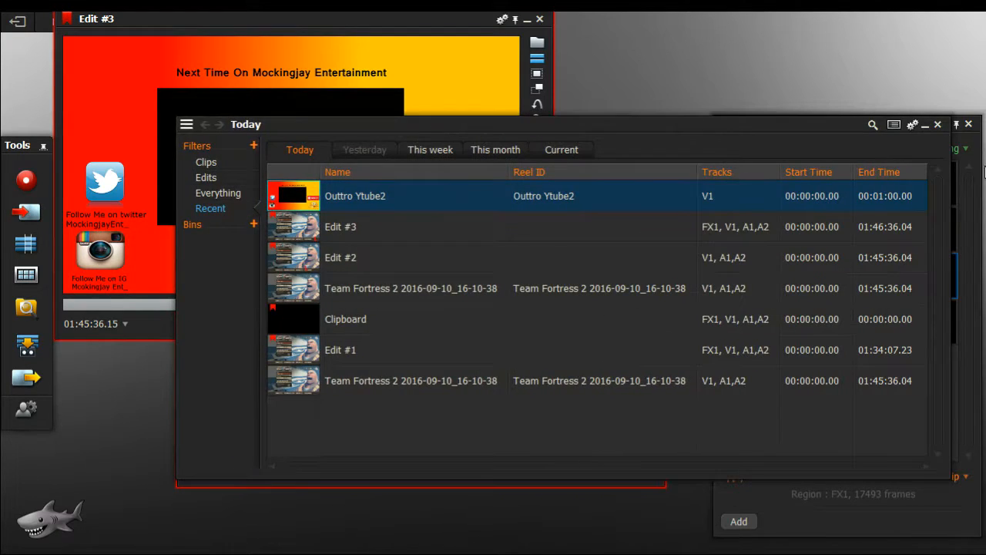
left_click(937, 125)
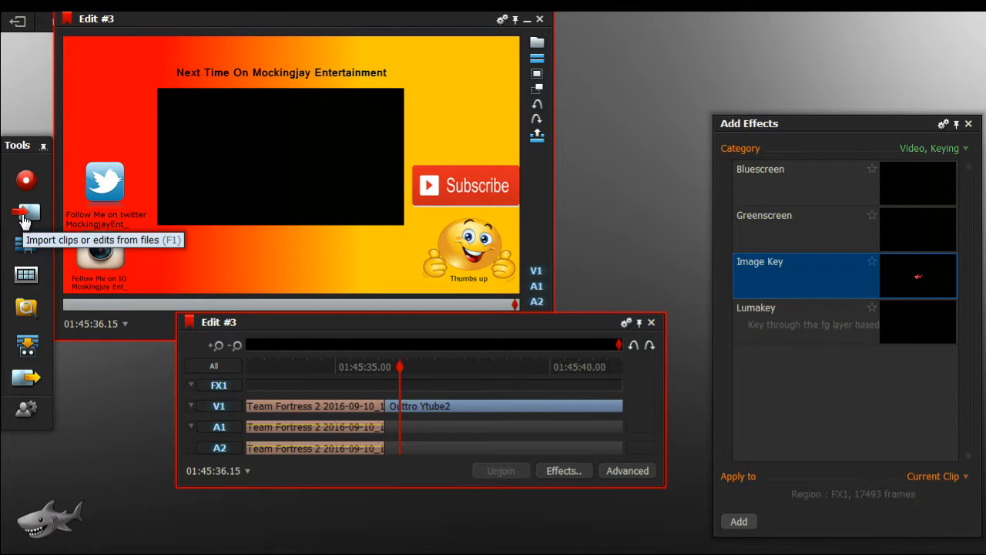
Step: Add one video track before V1 in Edit #3
left_click(441, 404)
left_click(485, 470)
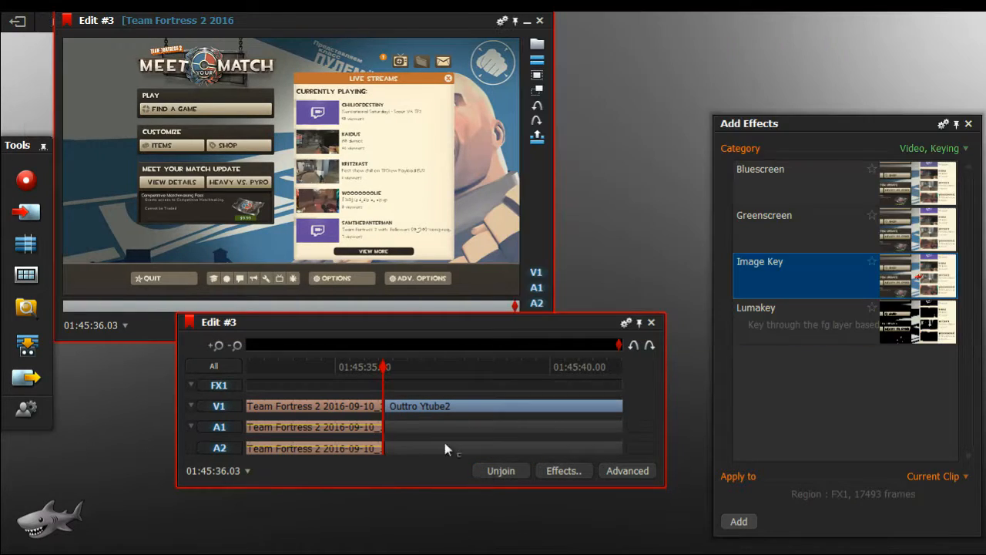
right_click(232, 453)
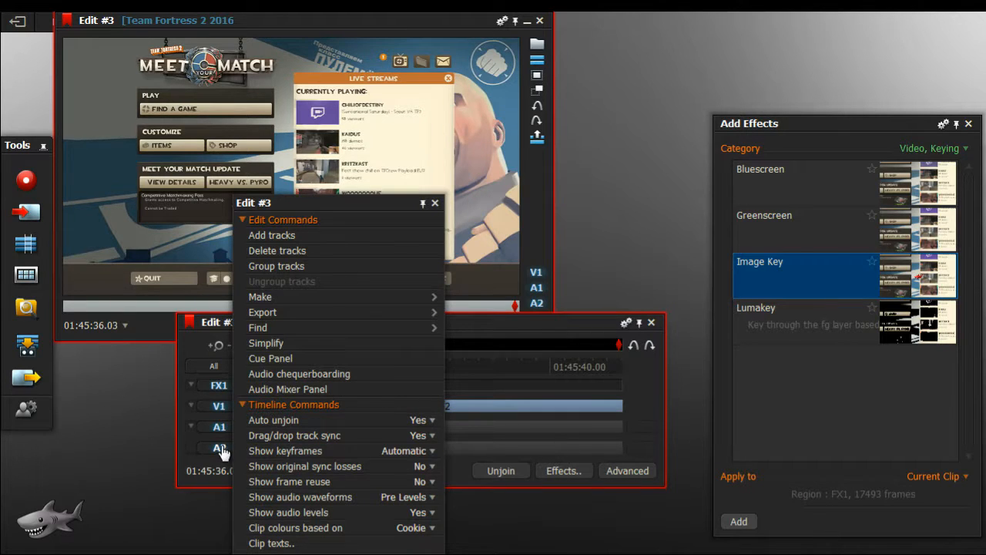
left_click(293, 240)
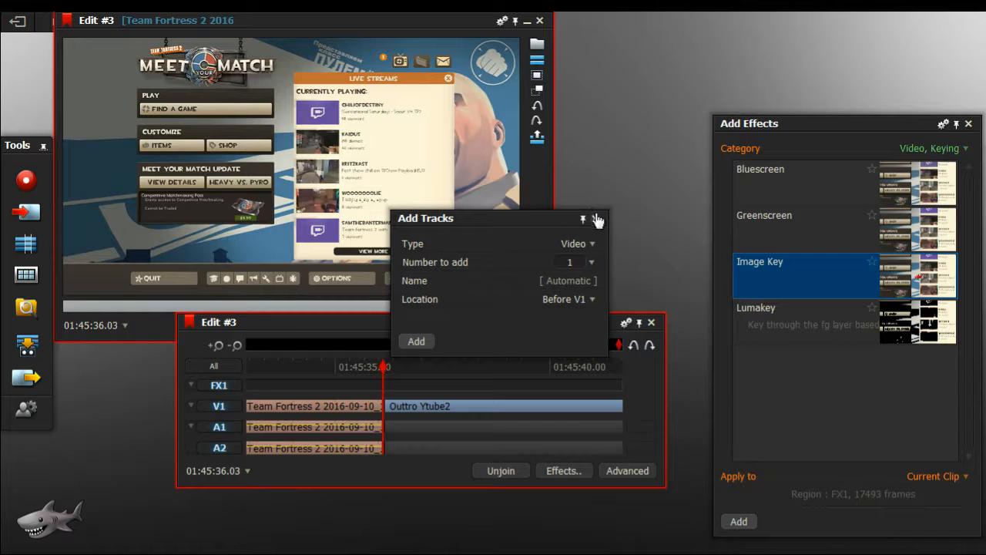
left_click(416, 342)
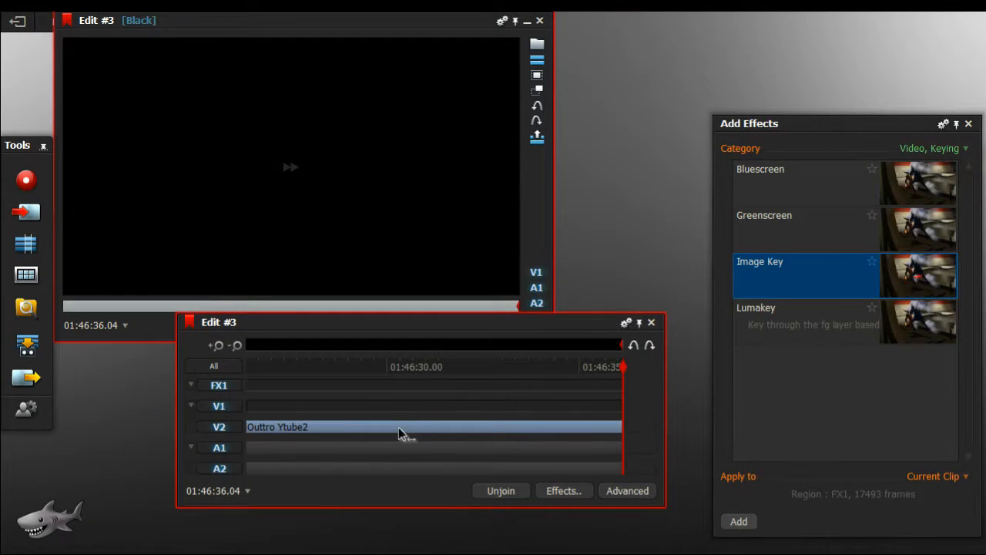
Step: Move the Outtro Ytube2 clip from V2 up to V1 and scrub through the edit to check its placement
left_click_drag(400, 434, 397, 402)
left_click_drag(625, 367, 249, 387)
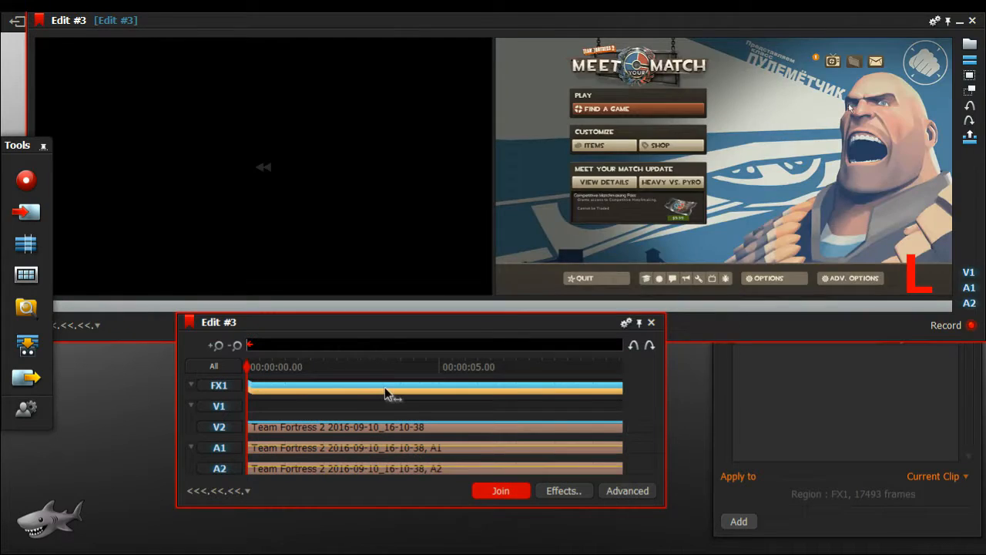
left_click_drag(385, 391, 383, 390)
left_click_drag(247, 369, 440, 363)
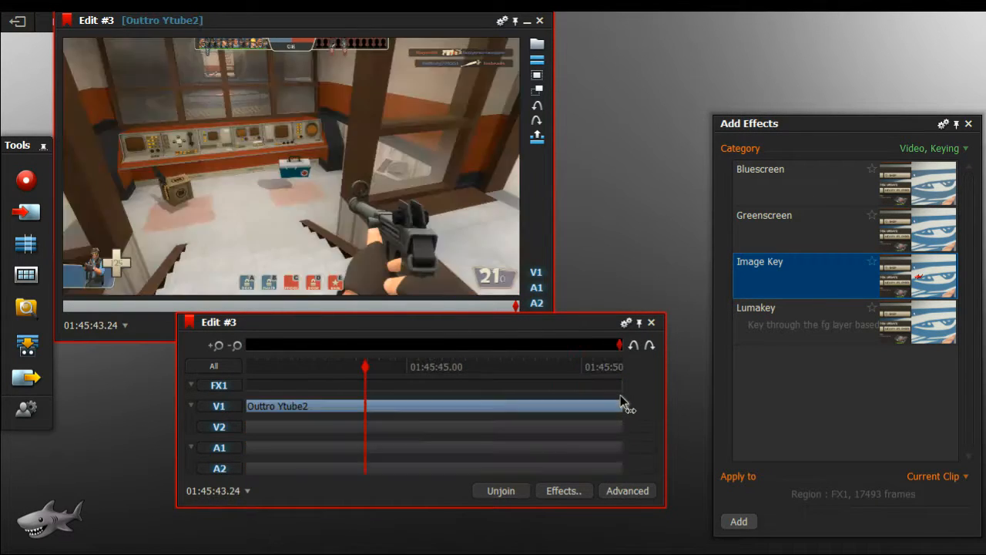
left_click_drag(365, 366, 194, 385)
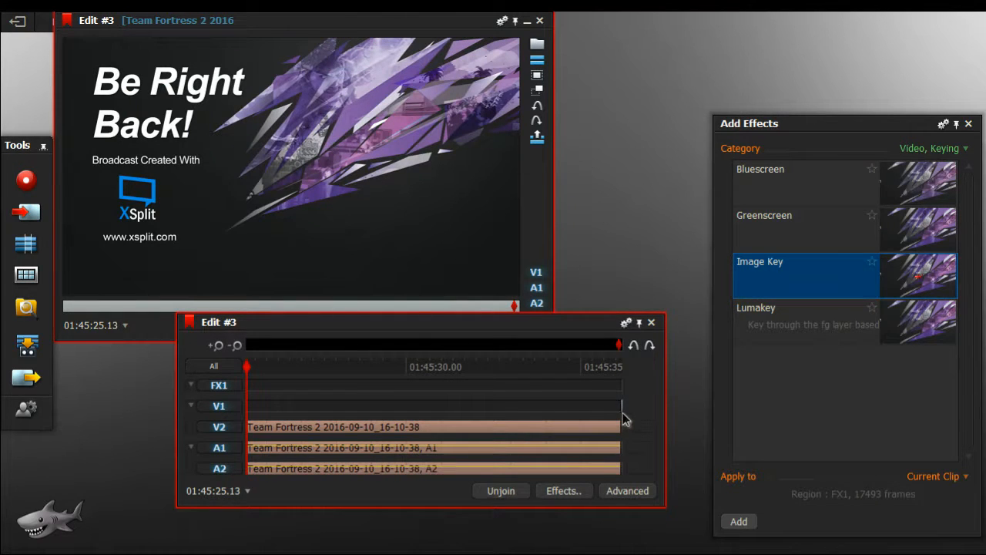
left_click_drag(249, 364, 550, 370)
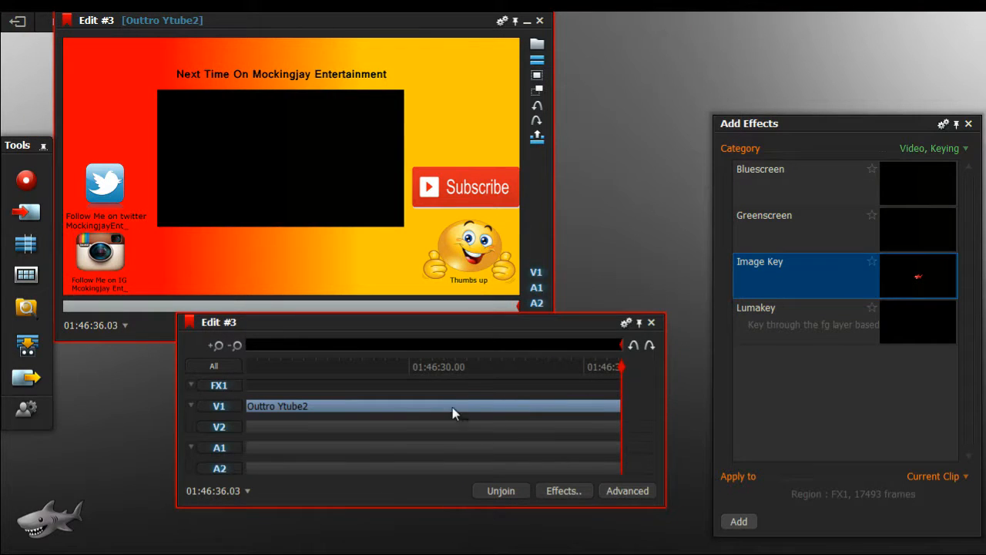
Step: Import the Dota 2 2016-09-10_19-22-15 video from the Smite folder inside the youtube record folder
left_click(31, 214)
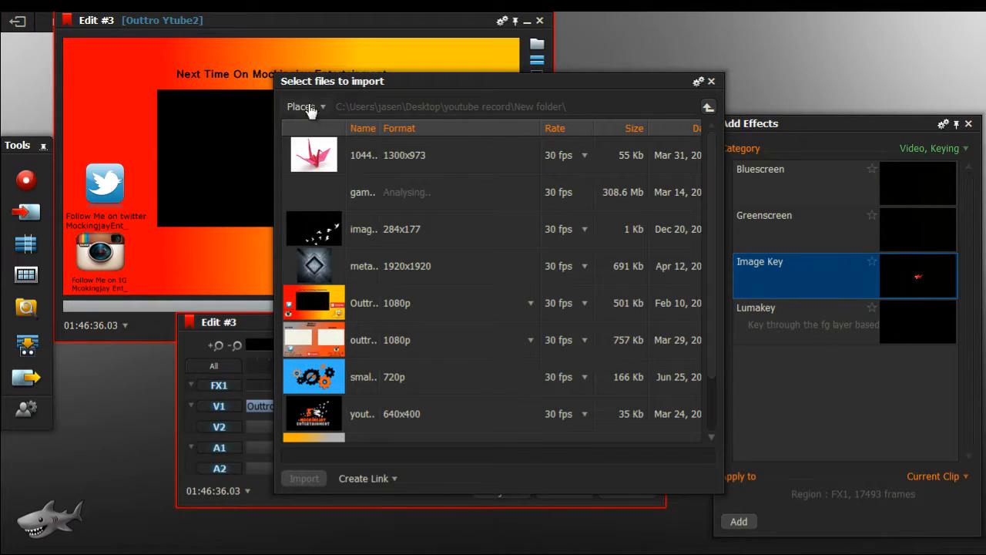
left_click(309, 109)
left_click(334, 198)
scroll(374, 362, "down", 3)
double_click(366, 352)
scroll(355, 316, "down", 3)
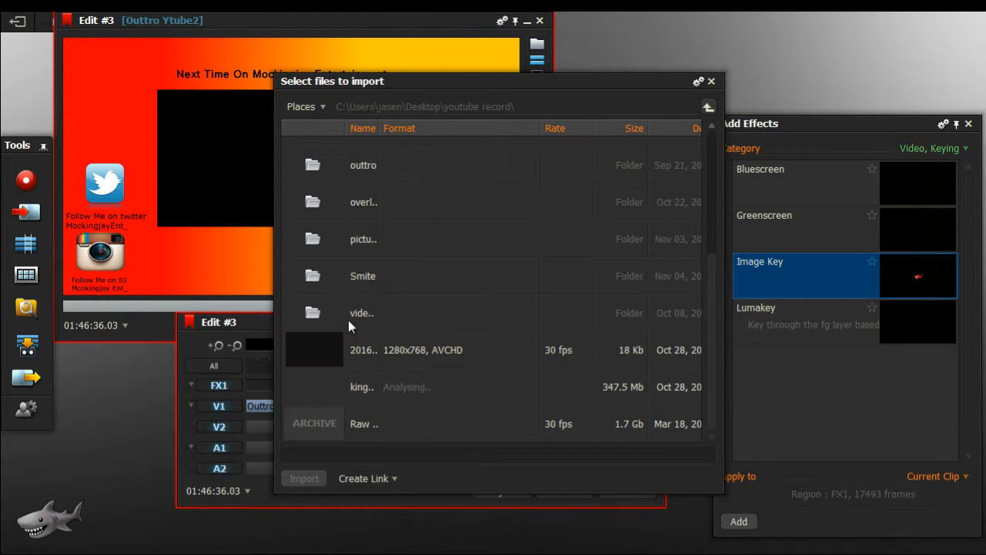
double_click(351, 276)
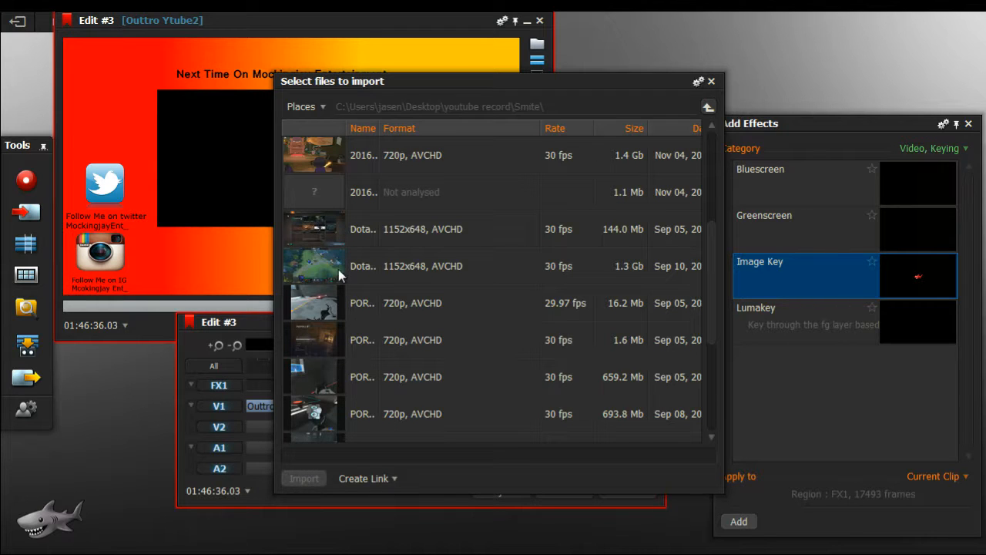
left_click(338, 268)
left_click(314, 480)
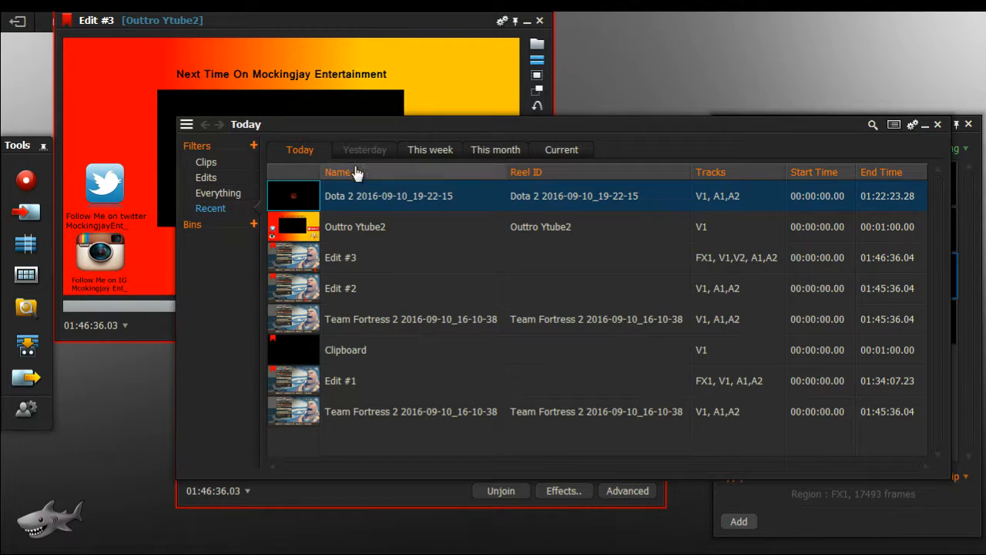
Step: Place the Dota 2 clip on V2, A1 and A2 directly after the Team Fortress 2 clip, beneath the outro, and close the clip browser
left_click_drag(401, 132, 764, 143)
left_click_drag(763, 206, 269, 430)
mouse_move(260, 367)
left_mouse_down()
mouse_move(452, 423)
mouse_move(246, 381)
left_mouse_up()
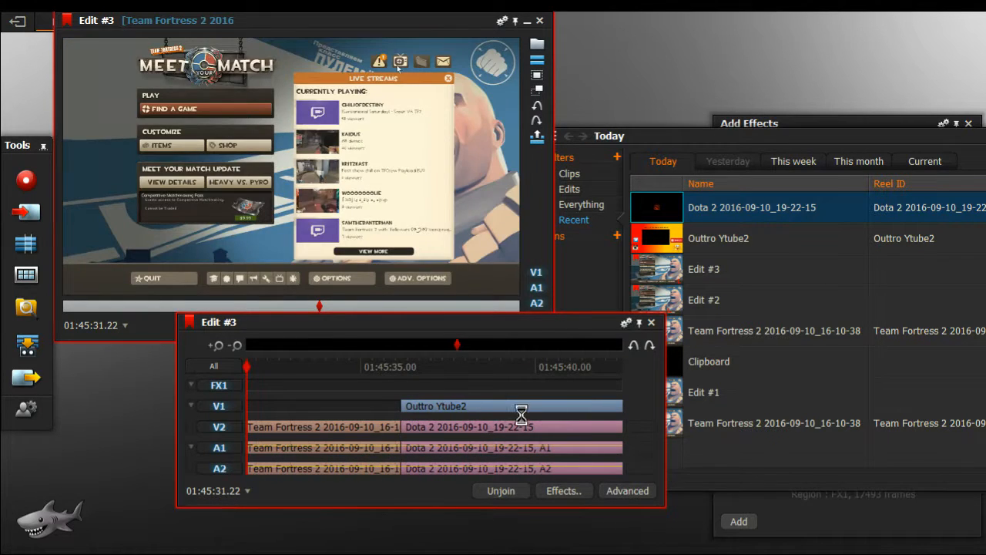
left_click(500, 397)
left_click_drag(862, 143, 503, 152)
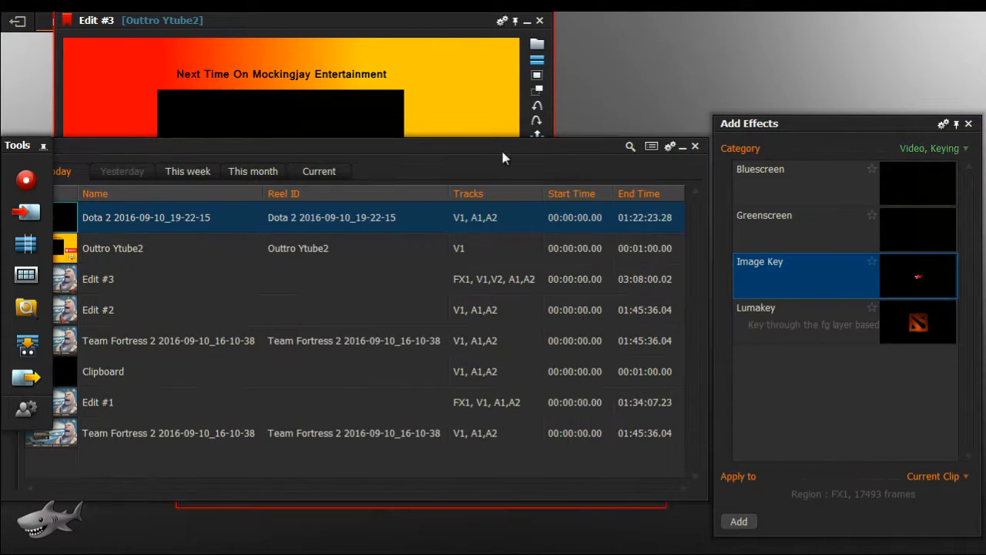
left_click(694, 146)
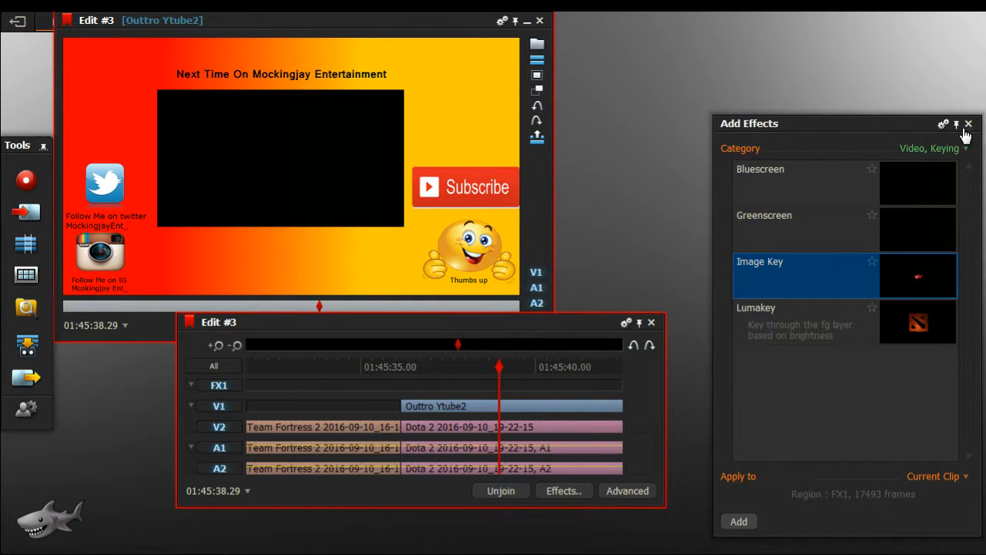
Step: Apply the Split Screen effect from the video DVEs category to the outro and move its settings window clear of the viewer
left_click(968, 124)
left_click(569, 490)
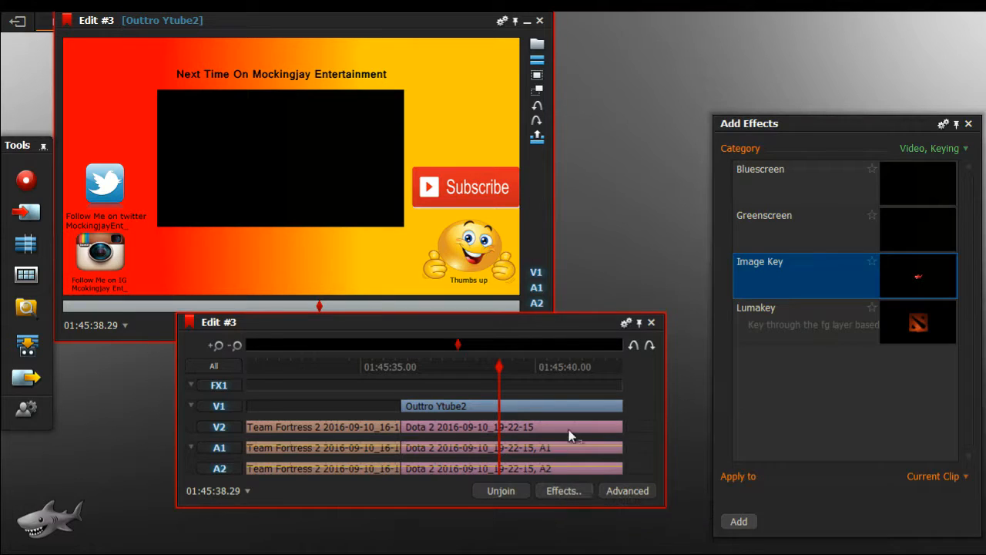
left_click(903, 153)
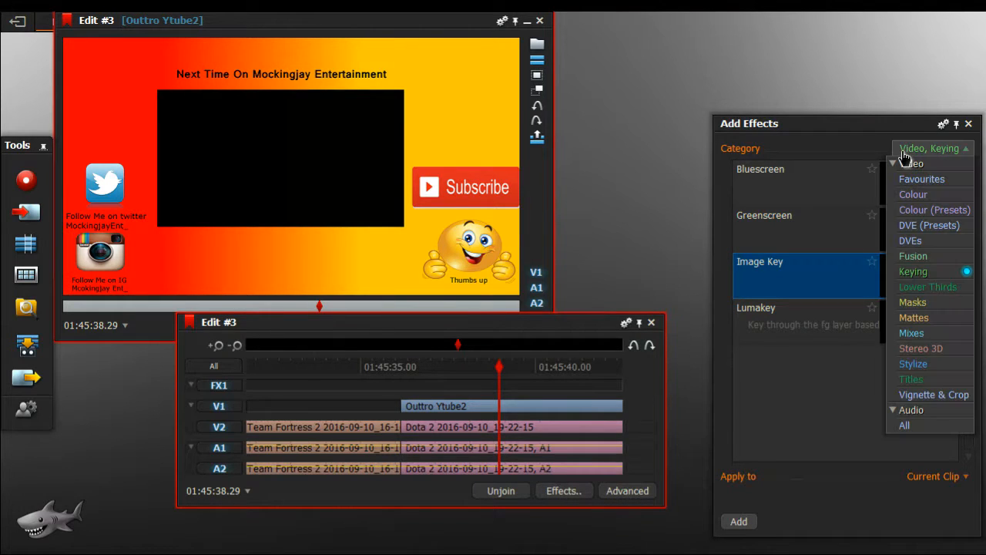
left_click(929, 225)
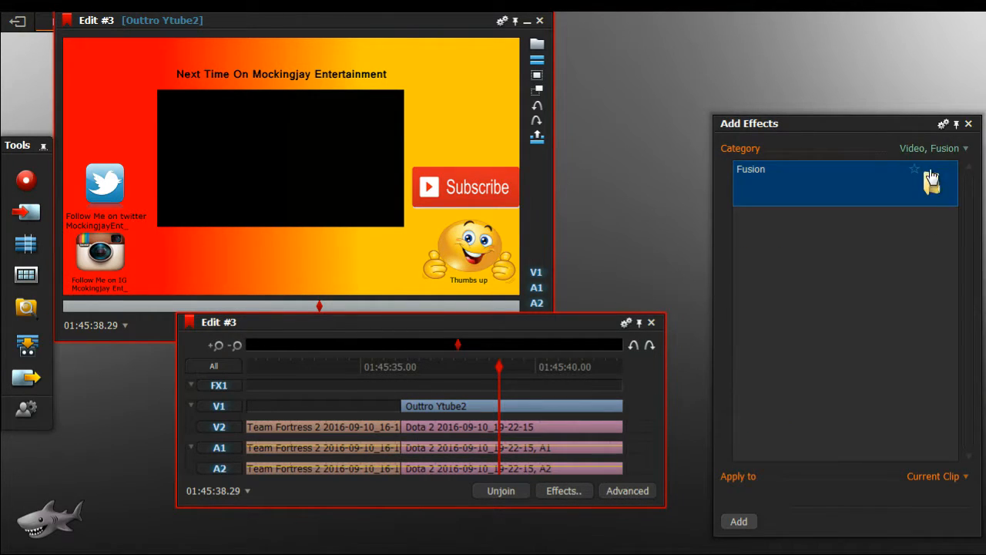
left_click(929, 149)
left_click(913, 246)
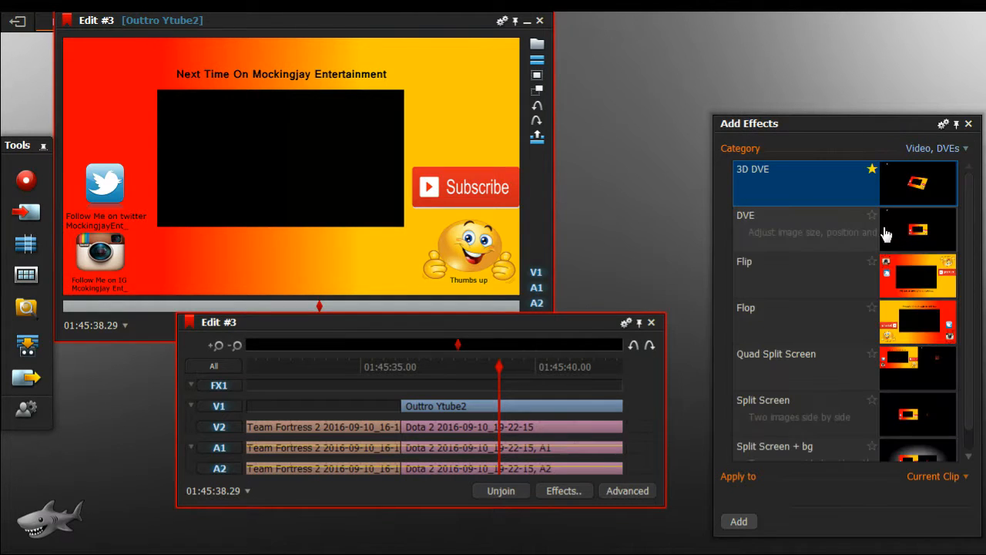
scroll(801, 231, "down", 1)
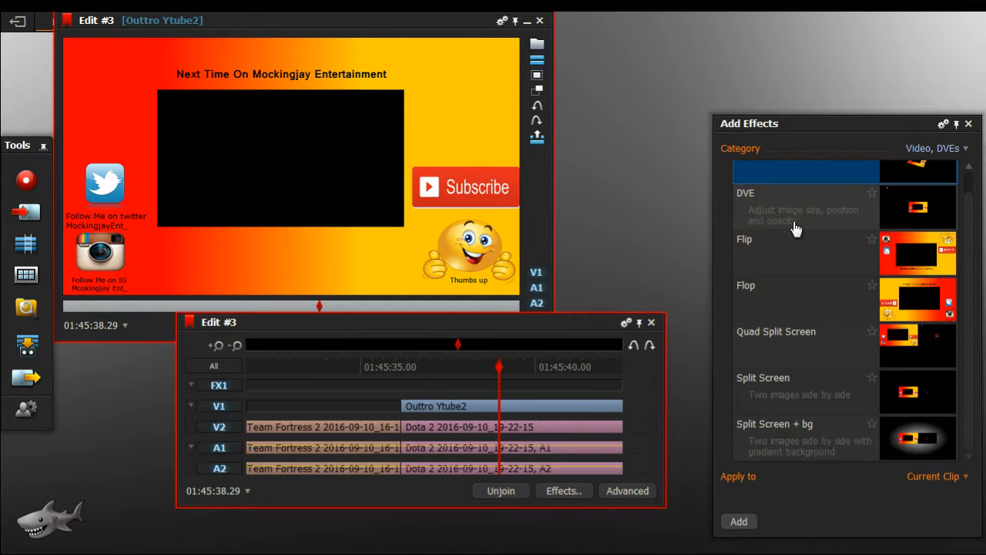
left_click(823, 379)
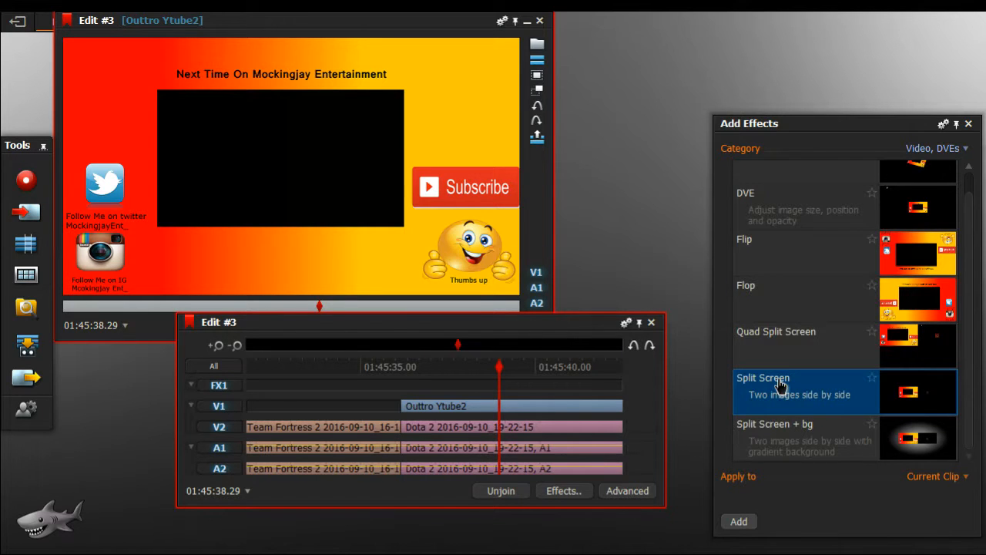
double_click(780, 385)
left_click_drag(503, 49, 736, 85)
Step: Scrub to 01:45:39.29 in the split-screen section and bypass the Left Picture so the outro fills the frame
left_click_drag(501, 367, 312, 416)
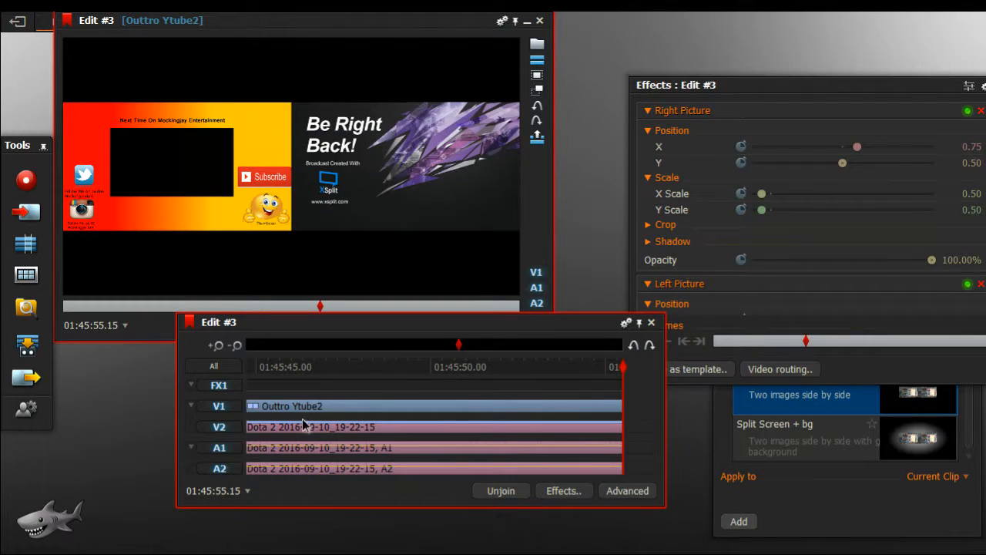
left_click_drag(308, 420, 465, 422)
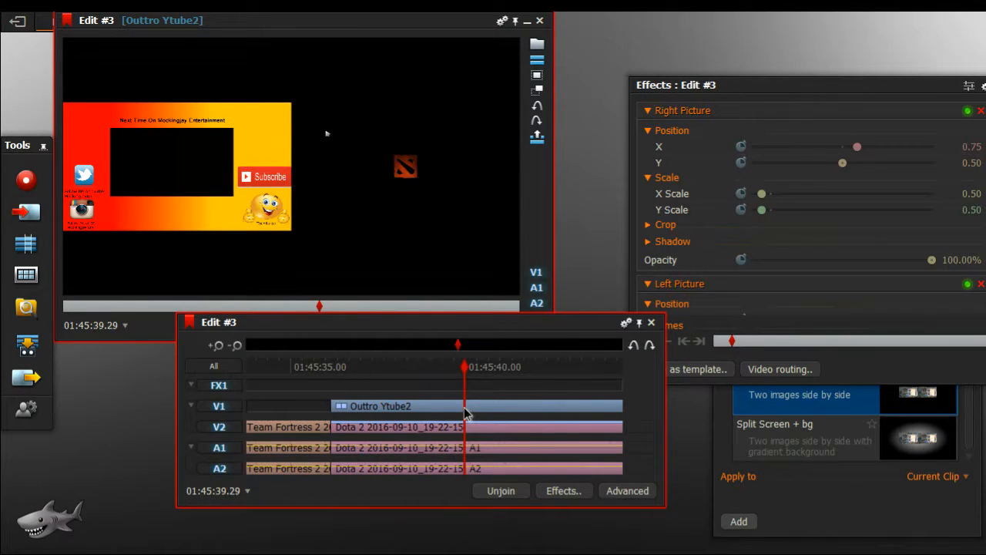
left_click(966, 112)
left_click(965, 112)
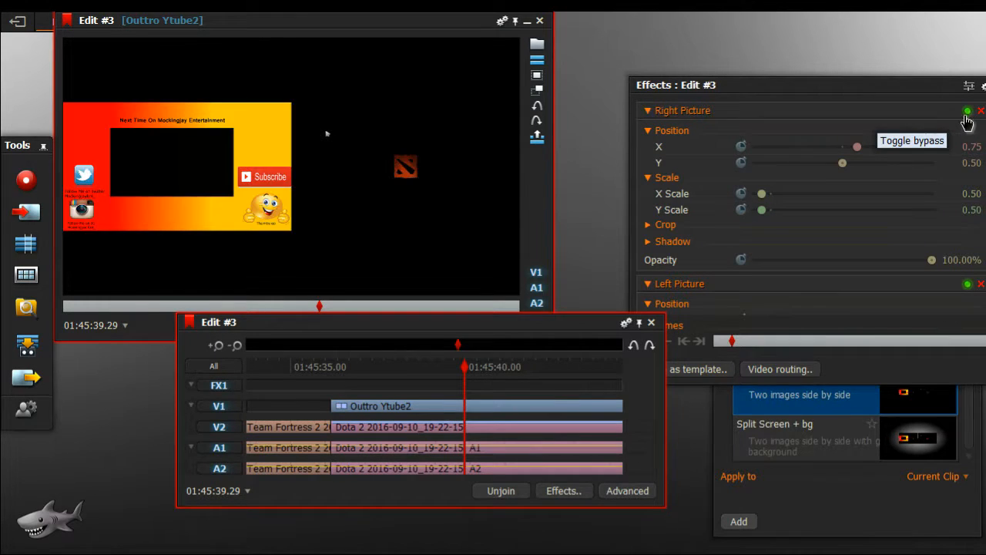
left_click(967, 285)
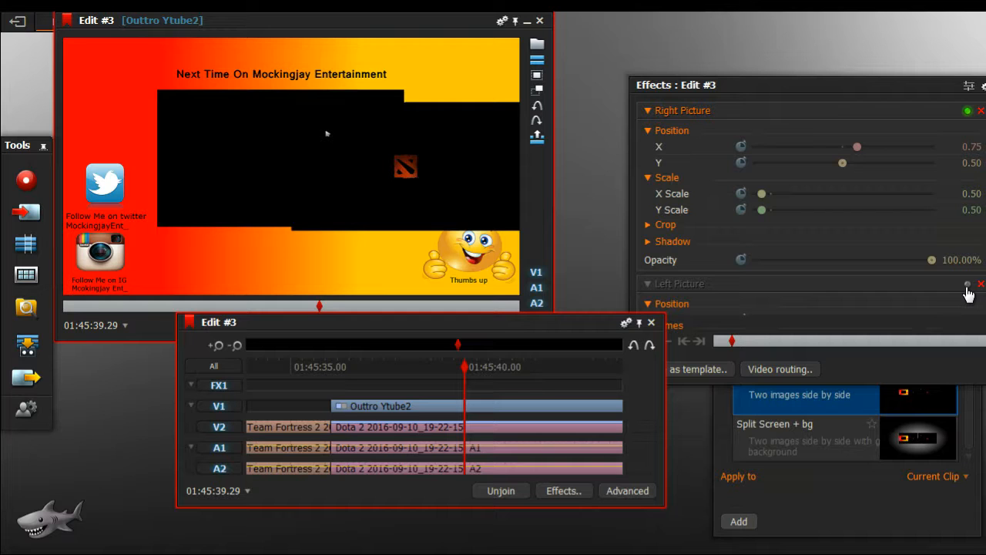
left_click(967, 285)
left_click(966, 285)
left_click(967, 285)
left_click(967, 285)
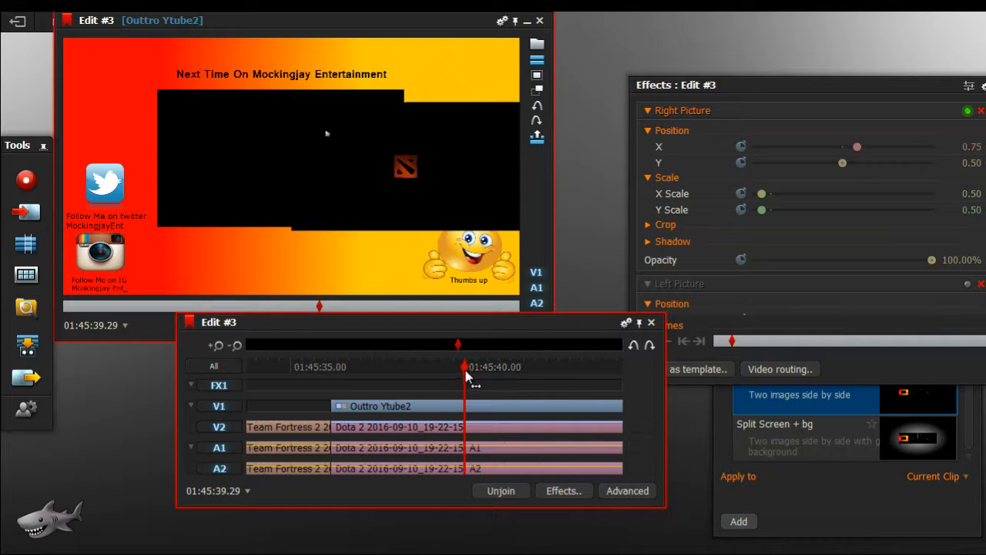
Step: Fit the Right Picture into the outro's black box at X 0.47, Y 0.54, with X scale 0.47
left_click_drag(856, 146, 840, 151)
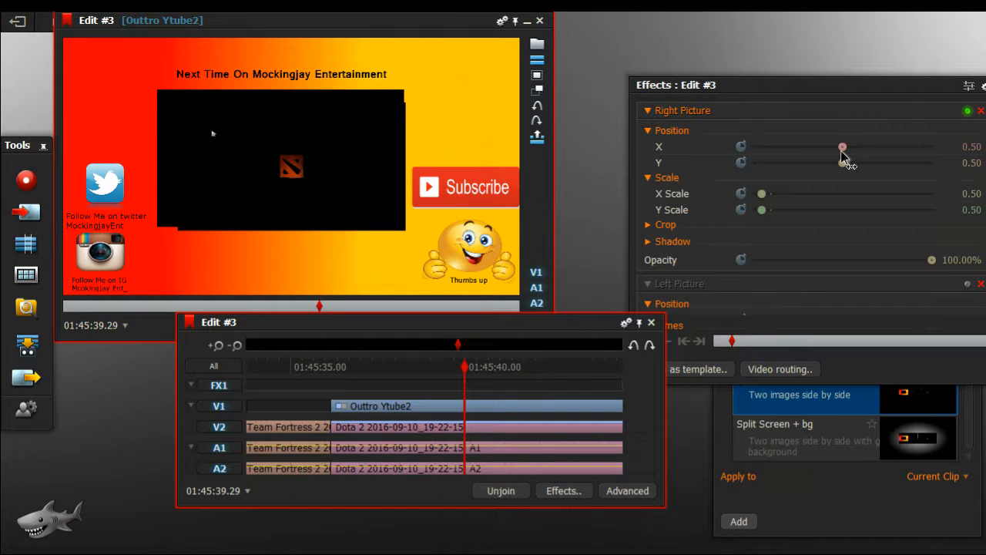
left_click_drag(845, 165, 848, 166)
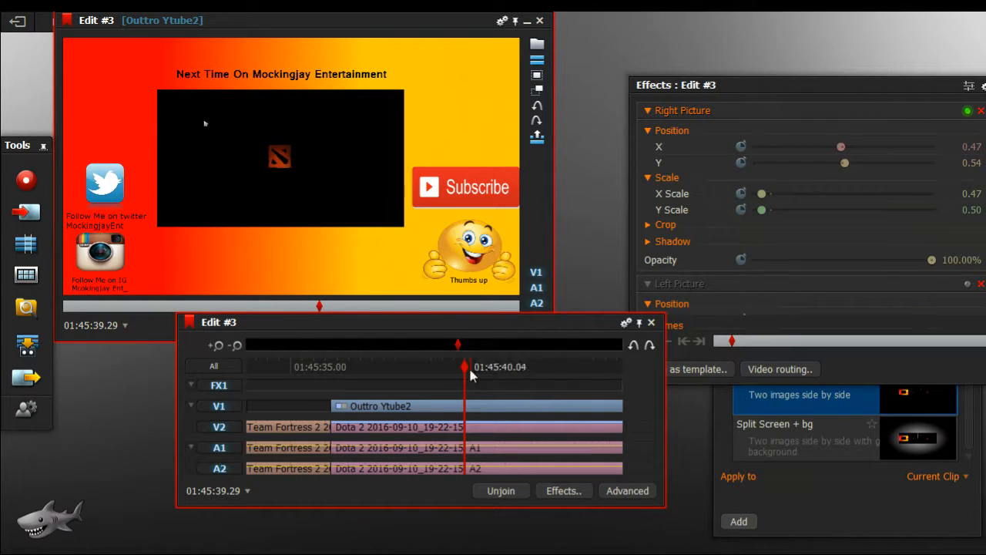
Step: Exclude V1 from editing and set an out mark at 01:49:52.08 in the Dota 2 gameplay
left_click_drag(467, 373, 209, 406)
left_click_drag(475, 445, 533, 428)
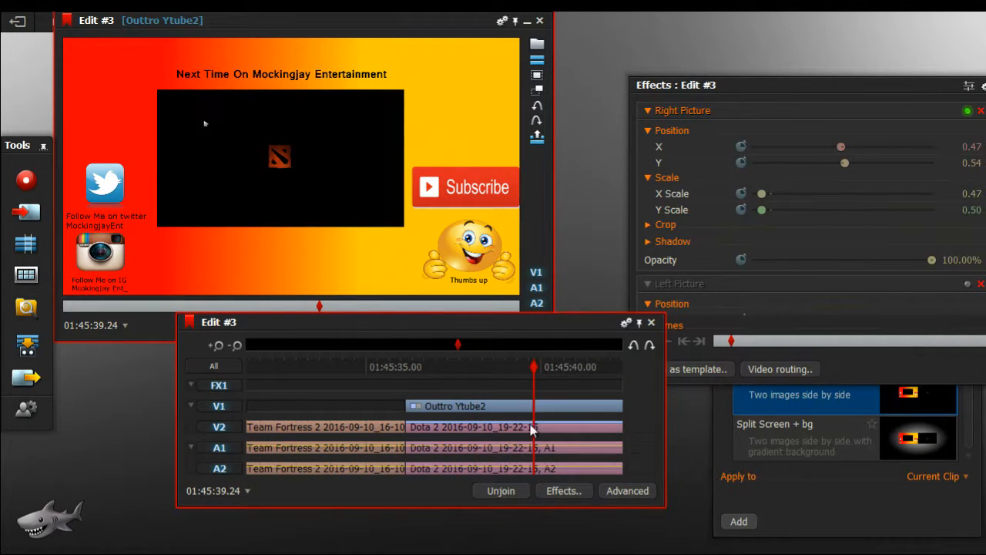
left_click(235, 411)
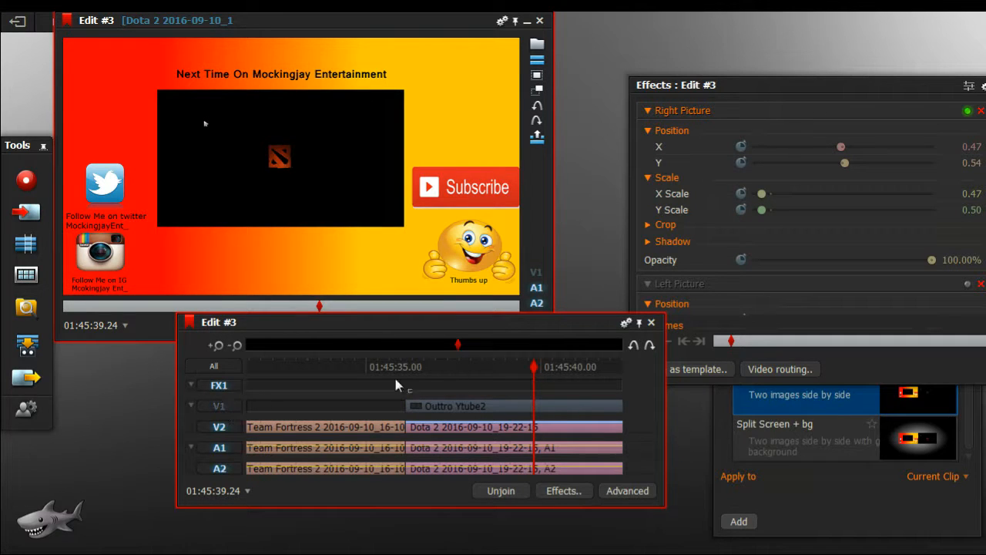
left_click(209, 410)
left_click(209, 410)
left_click_drag(536, 368, 235, 385)
left_click_drag(444, 415, 341, 351)
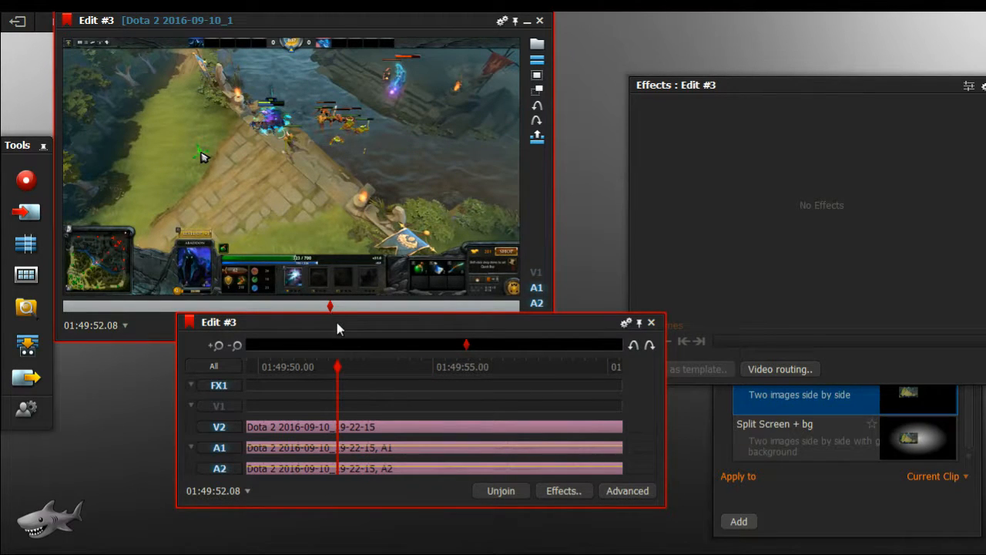
left_click_drag(335, 328, 333, 358)
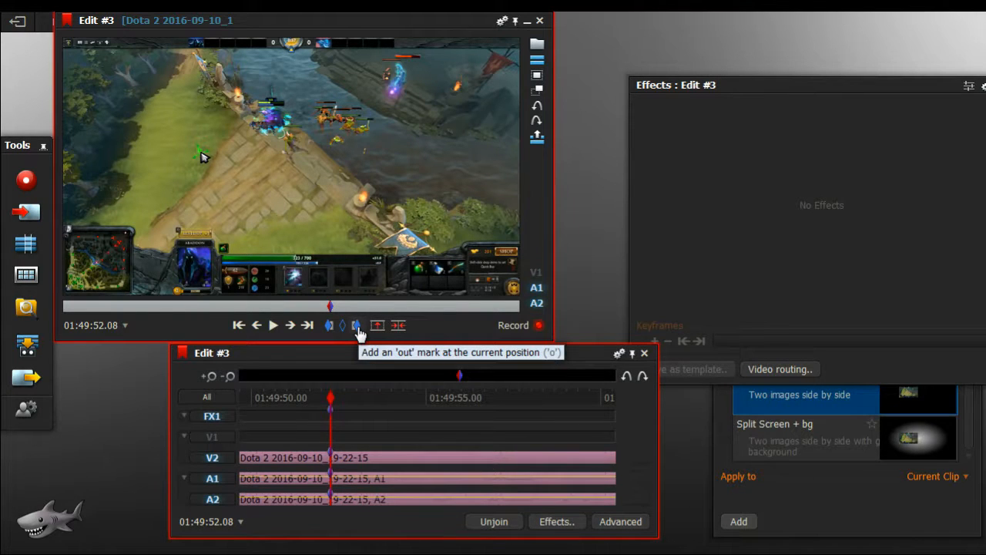
Step: Mark in at the Dota 2 clip's start, 01:45:36.06, and delete the marked section from V2, A1 and A2 with V1 excluded
left_click_drag(332, 400, 4, 359)
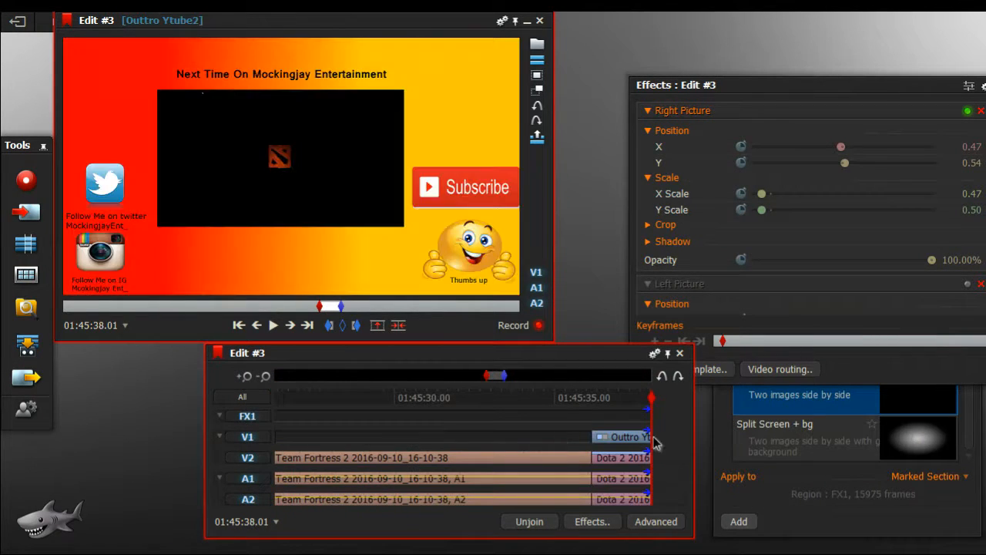
left_click_drag(603, 444, 580, 464)
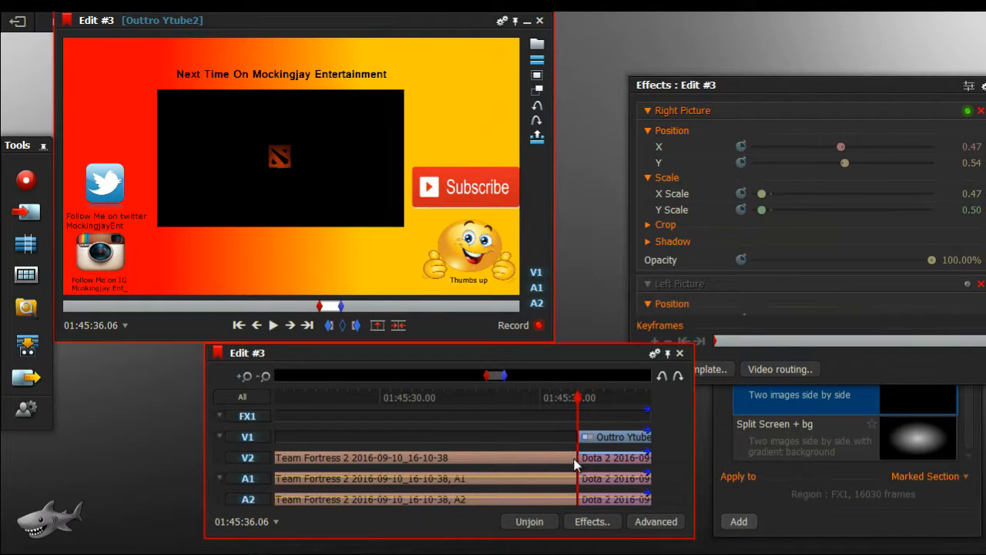
left_click(245, 439)
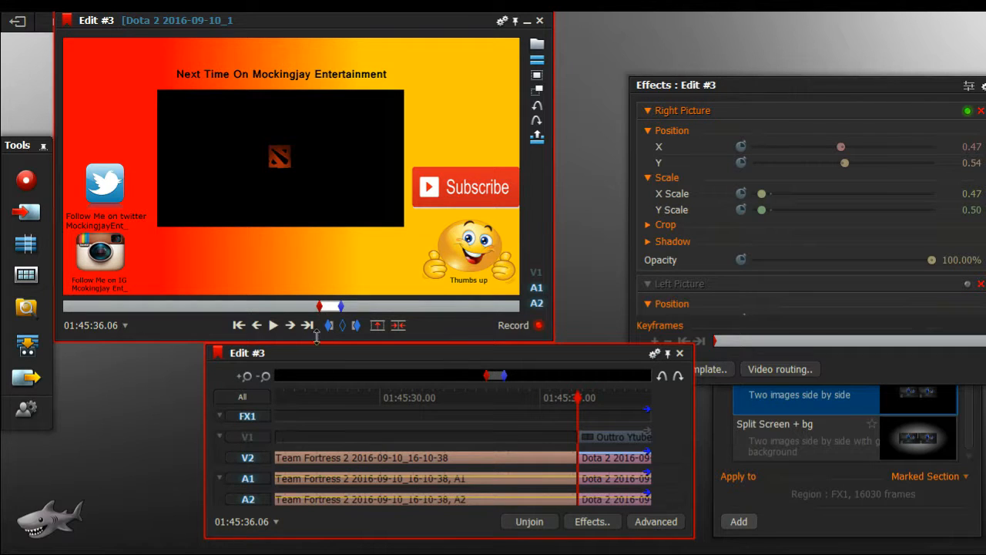
left_click(329, 325)
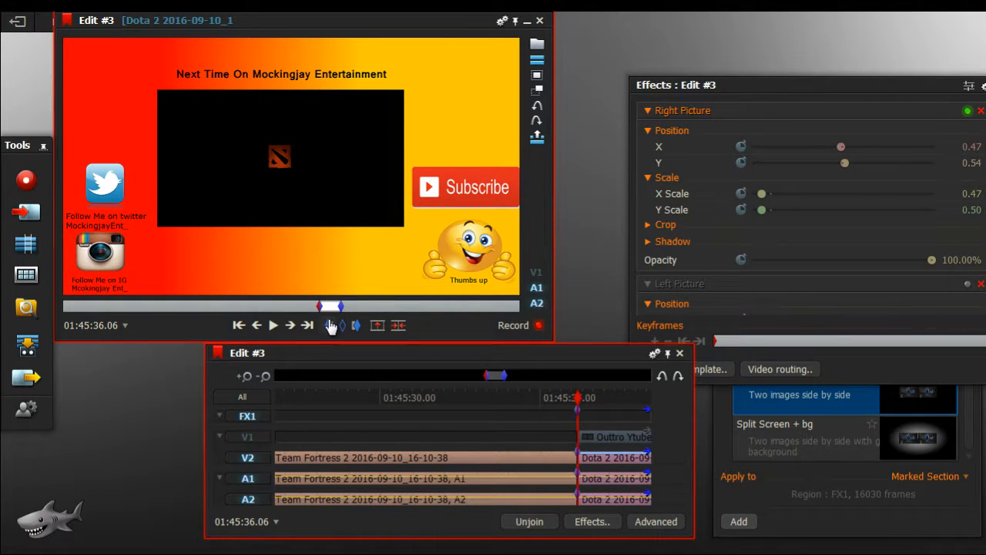
left_click(398, 326)
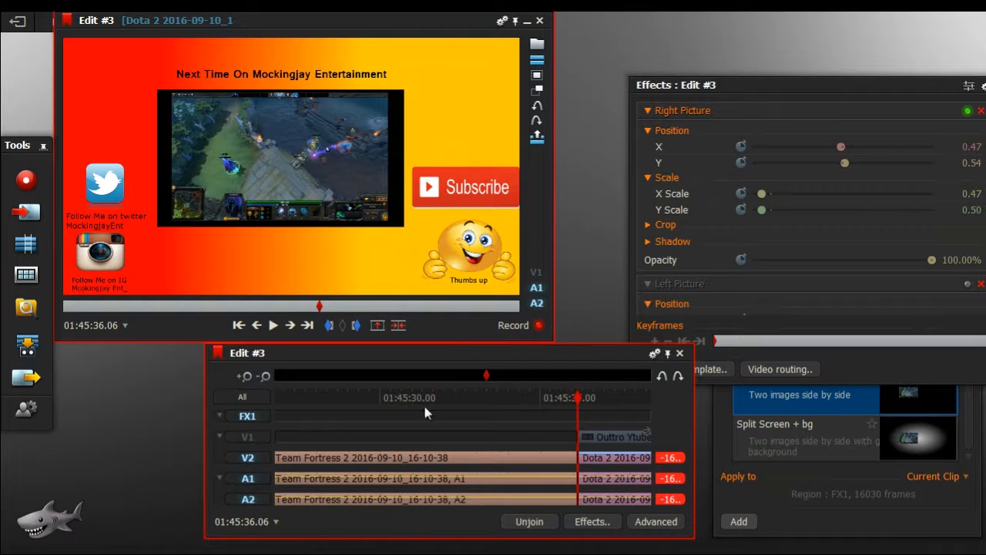
Step: Re-enable V1 and play the outro from its start to check the gameplay in the embedded preview
left_click(245, 437)
left_click(272, 330)
left_click(272, 329)
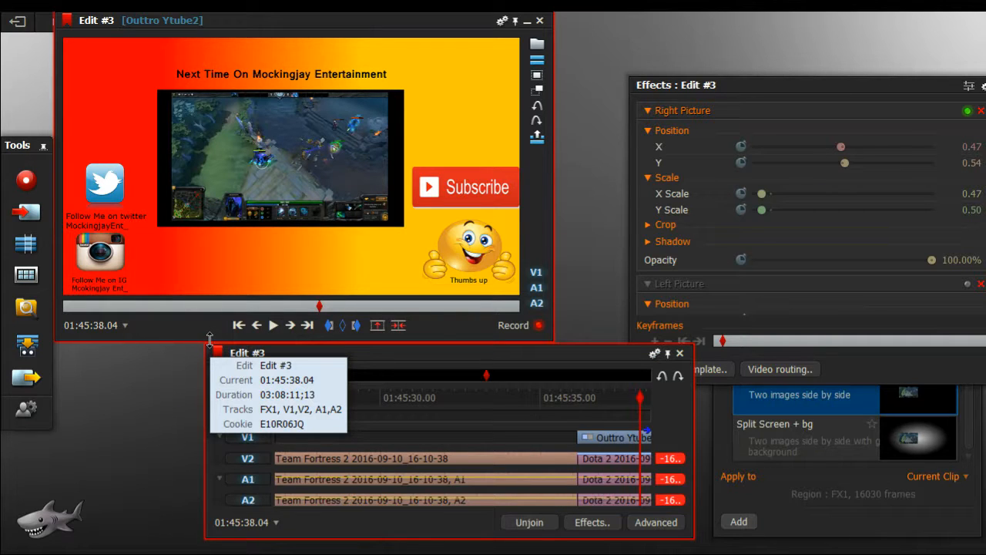
left_click_drag(642, 406, 593, 436)
Step: Mark from the outro's end at 01:46:36.07 to the end of the edit and delete that section on all tracks
left_click_drag(653, 426, 472, 445)
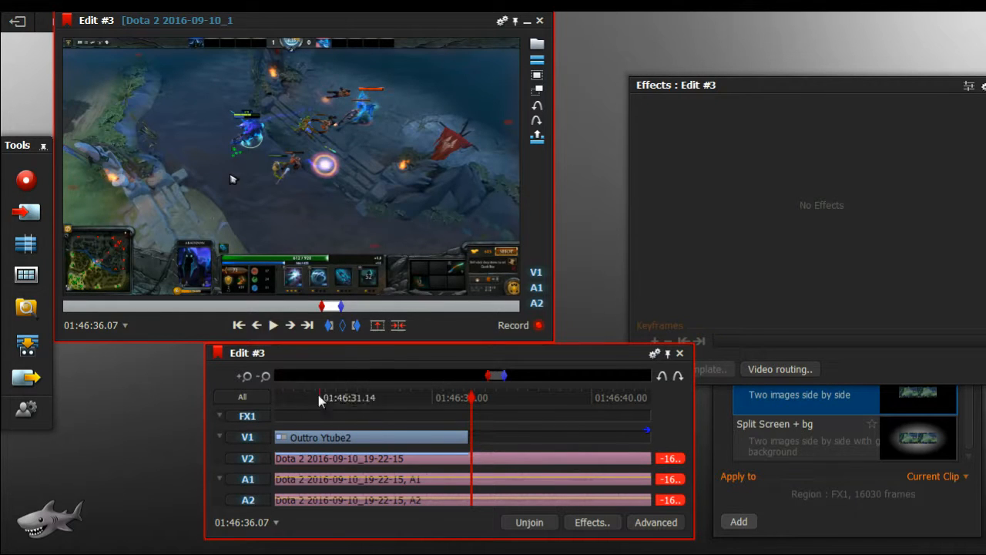
left_click(329, 325)
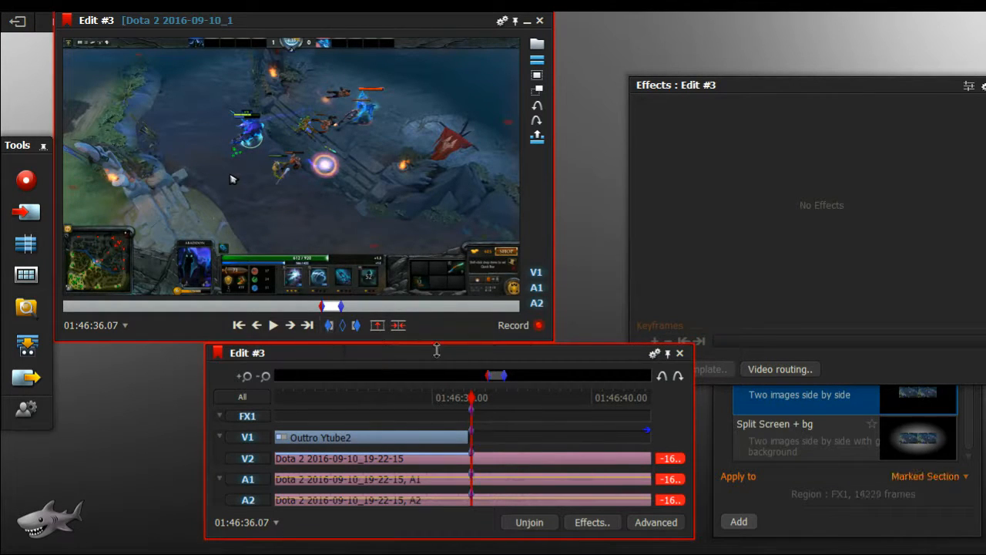
left_click_drag(507, 387, 681, 402)
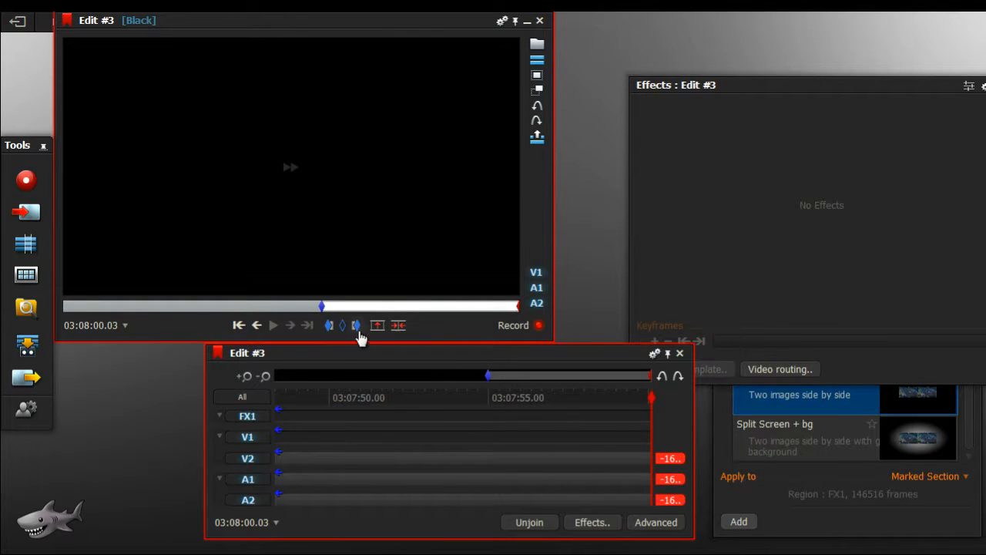
left_click(398, 326)
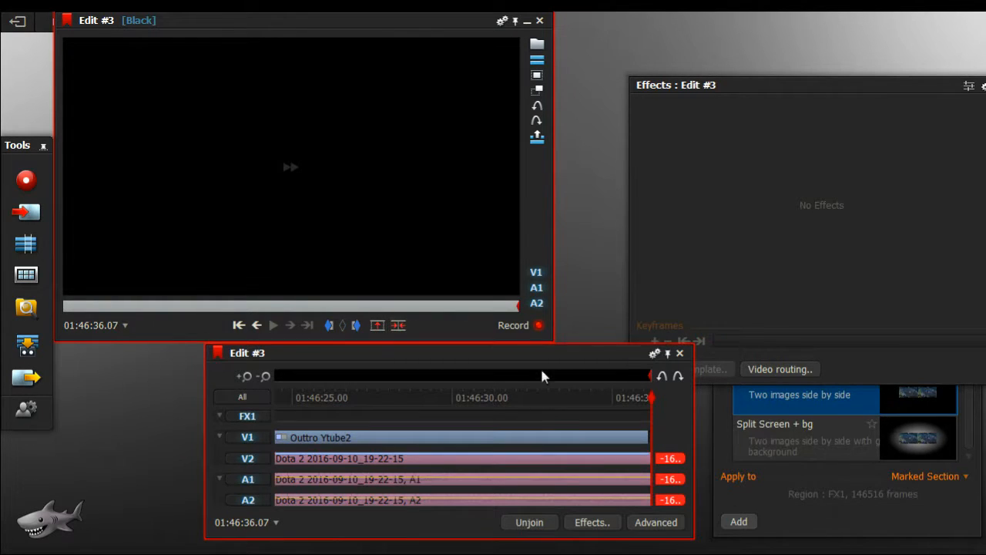
Step: Scrub back through the trimmed edit to review the outro's start and the Team Fortress 2 footage at 01:43:02.18
left_click_drag(652, 398, 480, 443)
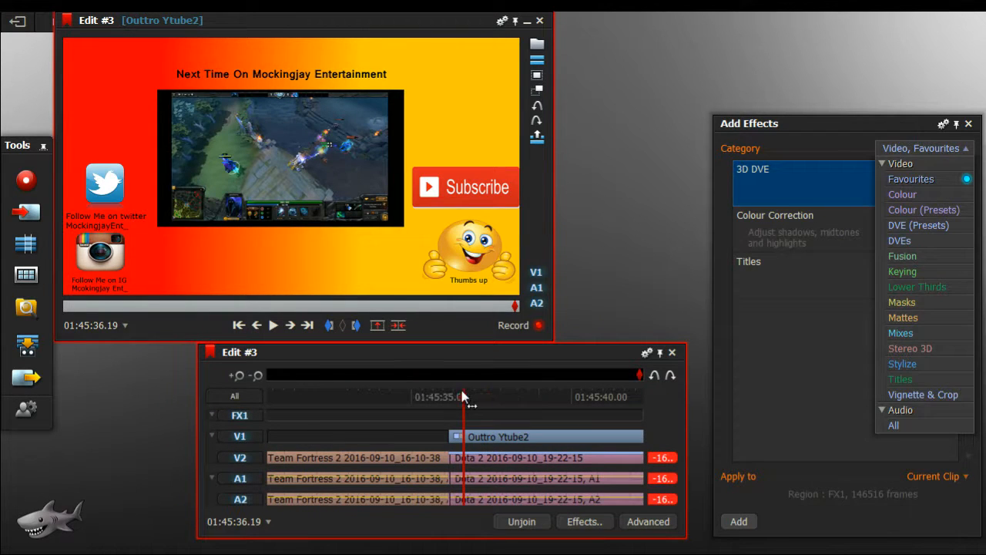
left_click_drag(462, 396, 16, 389)
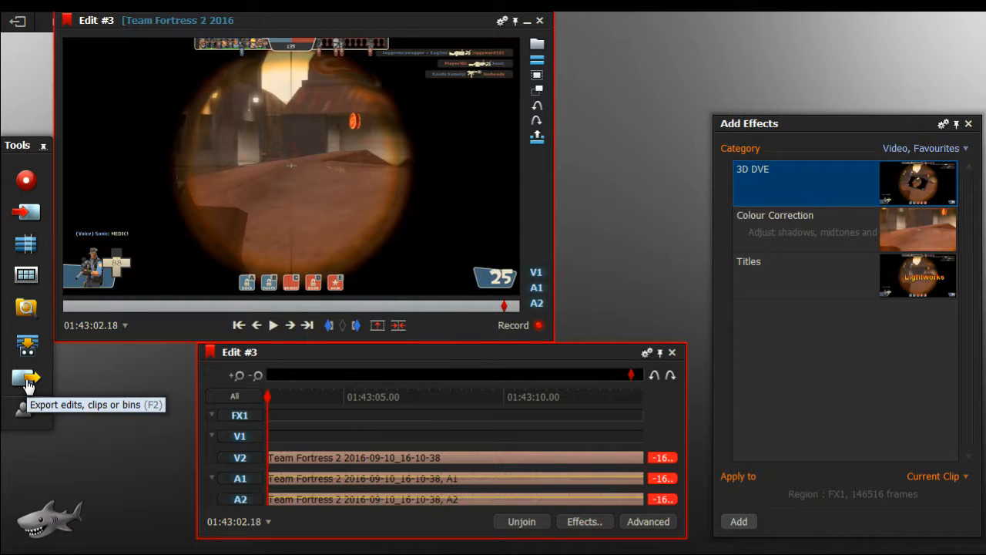